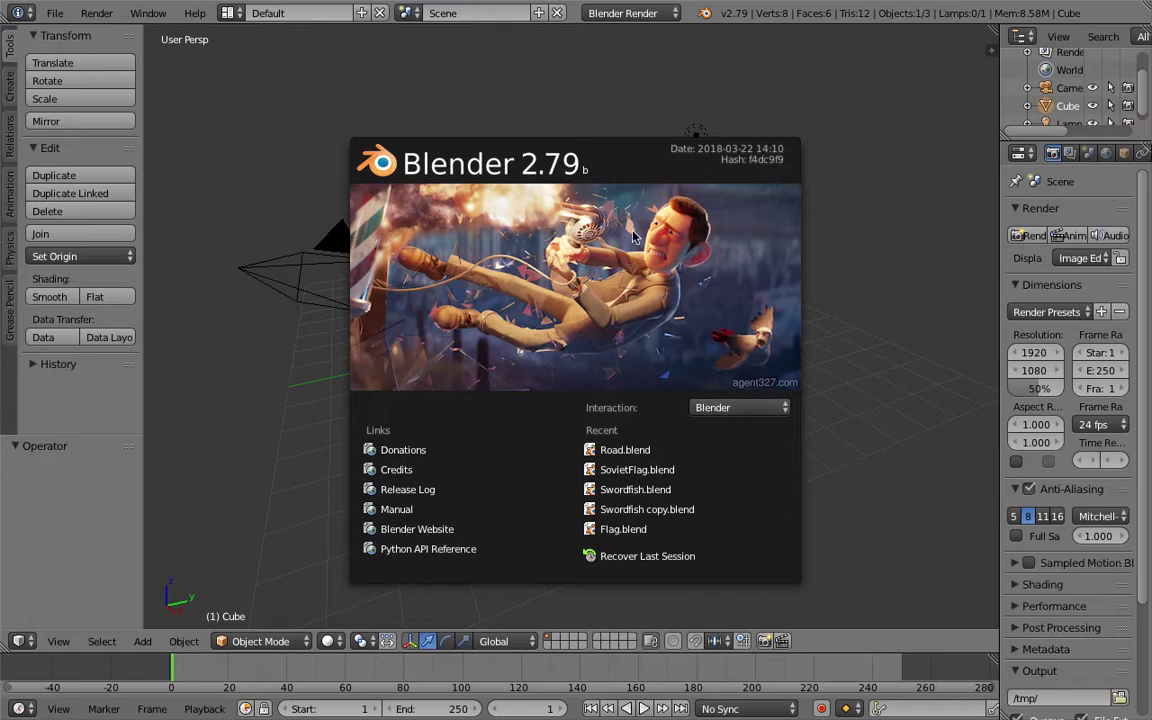
Close the startup splash to reveal the default cube, camera and lamp
left_click(764, 151)
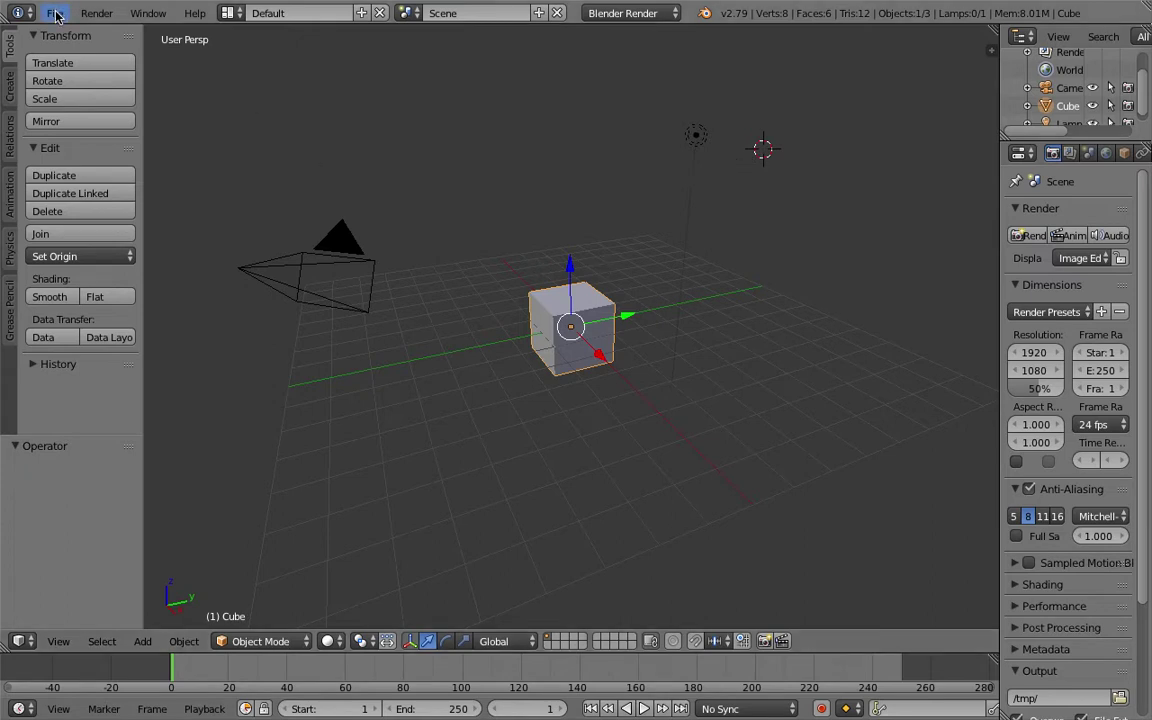
Reload the start-up file to get a fresh default scene
left_click(55, 14)
left_click(76, 30)
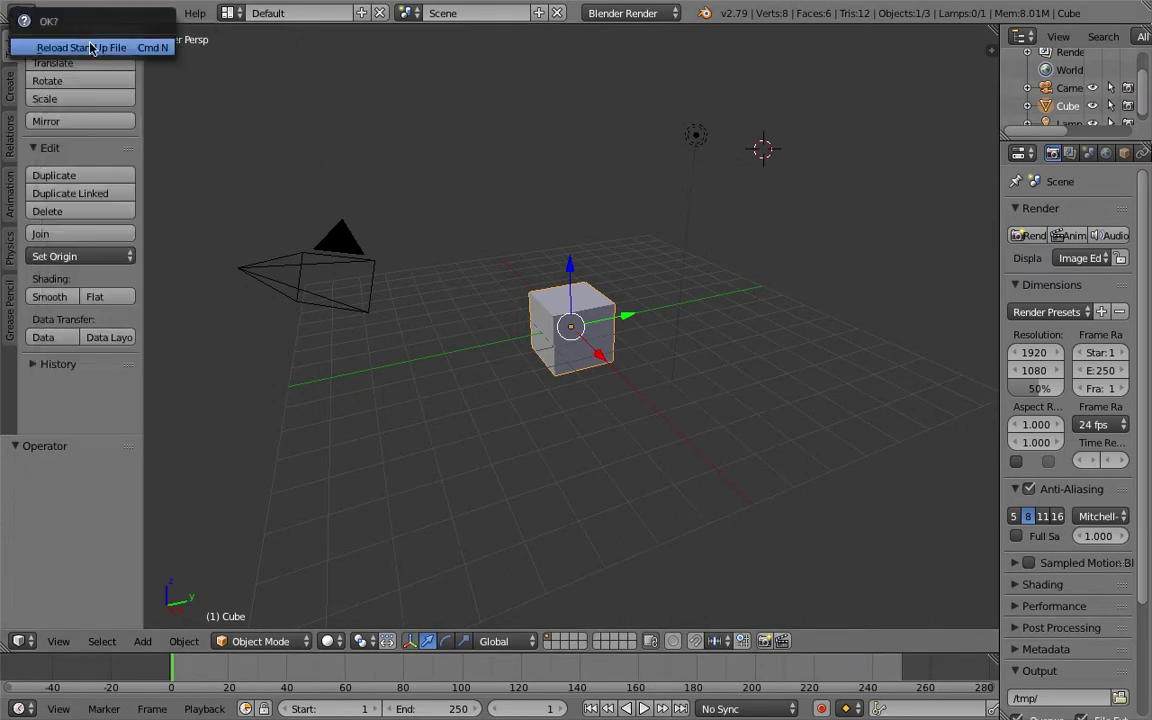
left_click(90, 47)
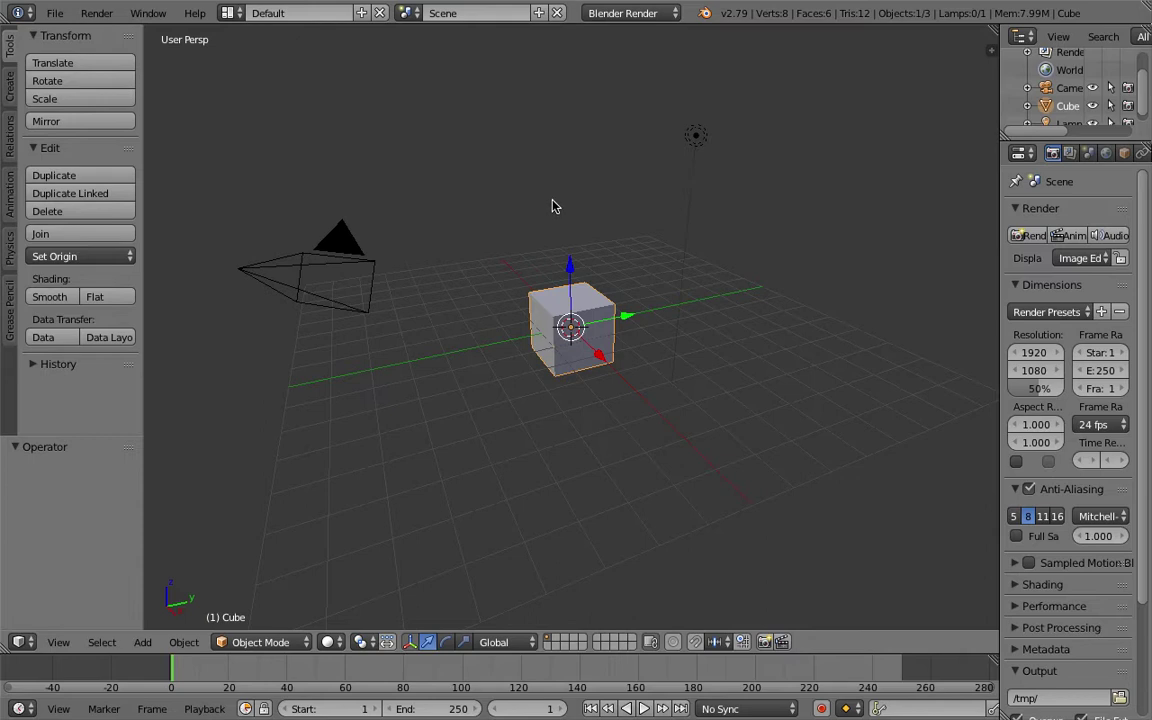
key("KP_6")
key("KP_6")
key("KP_6")
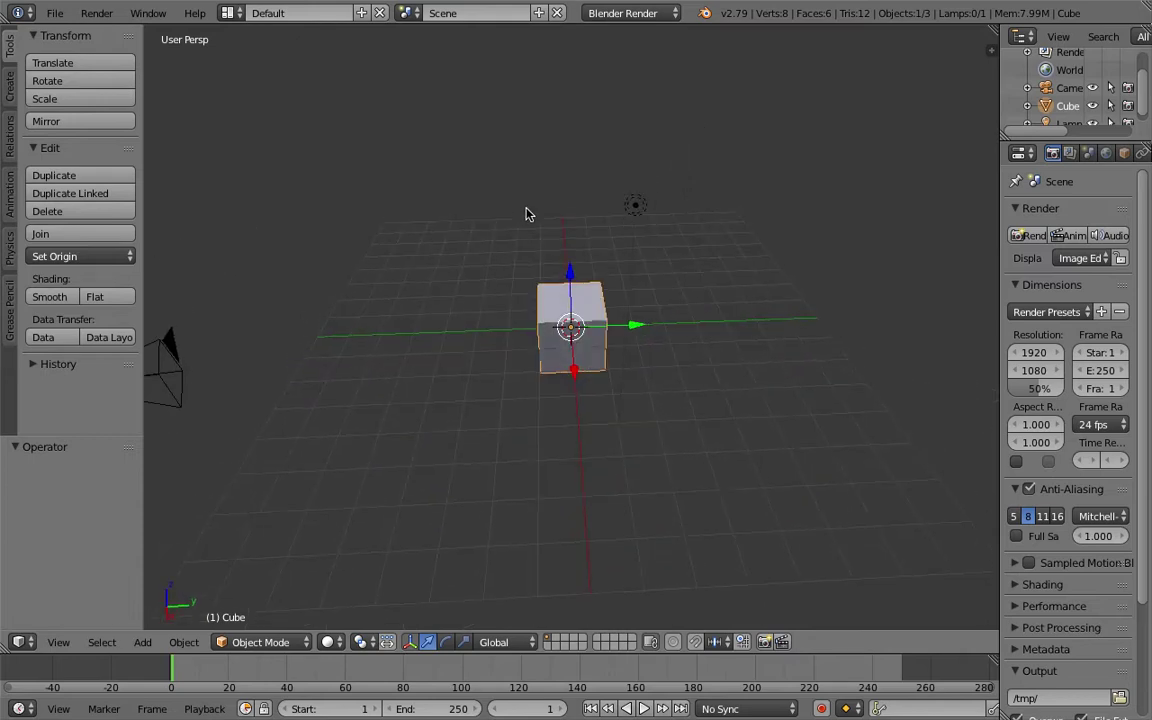
Delete the default cube
key("x")
left_click(524, 212)
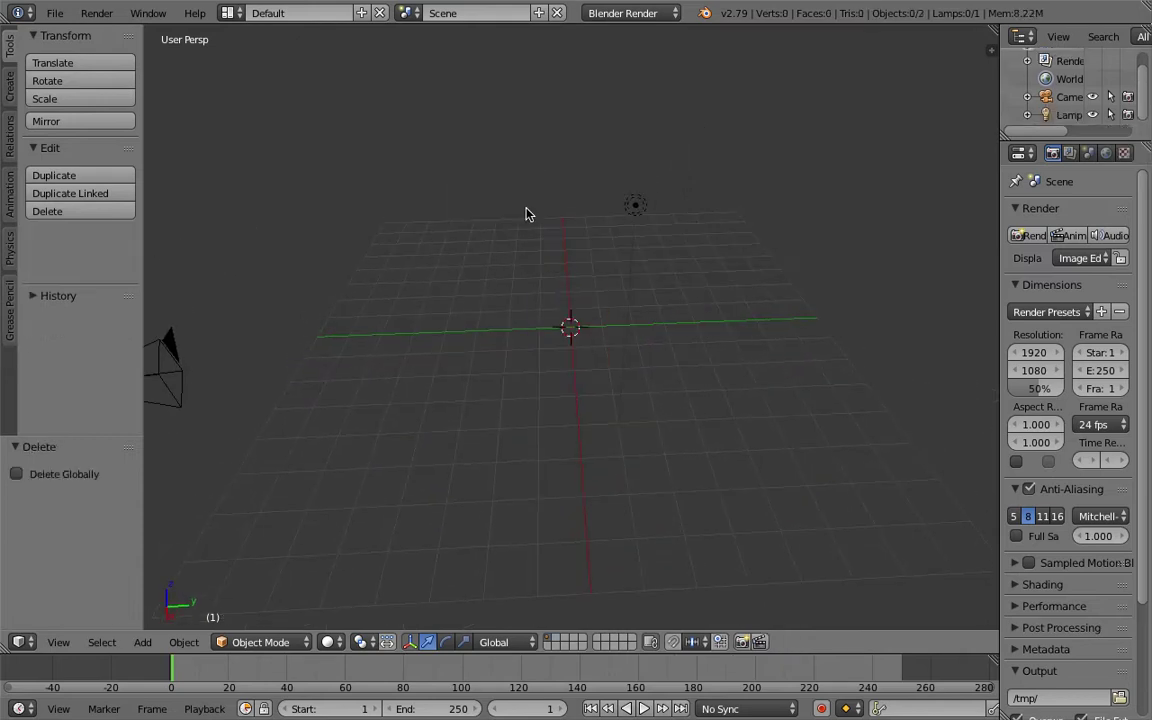
left_click(12, 82)
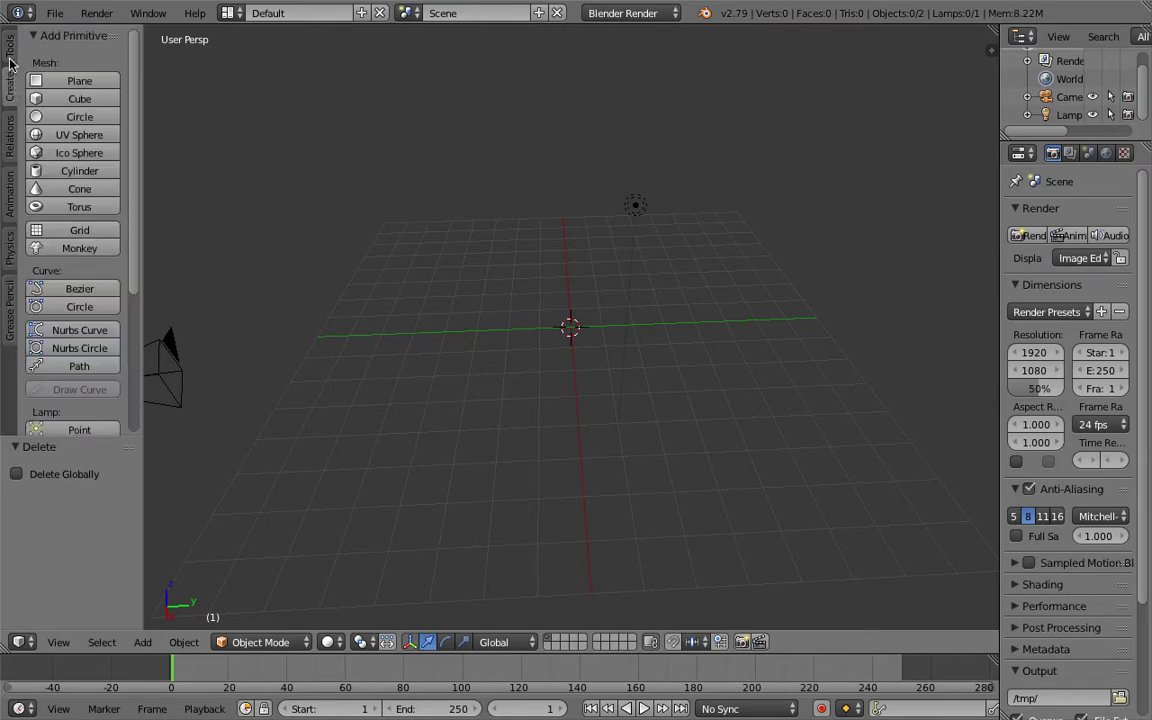
left_click(10, 62)
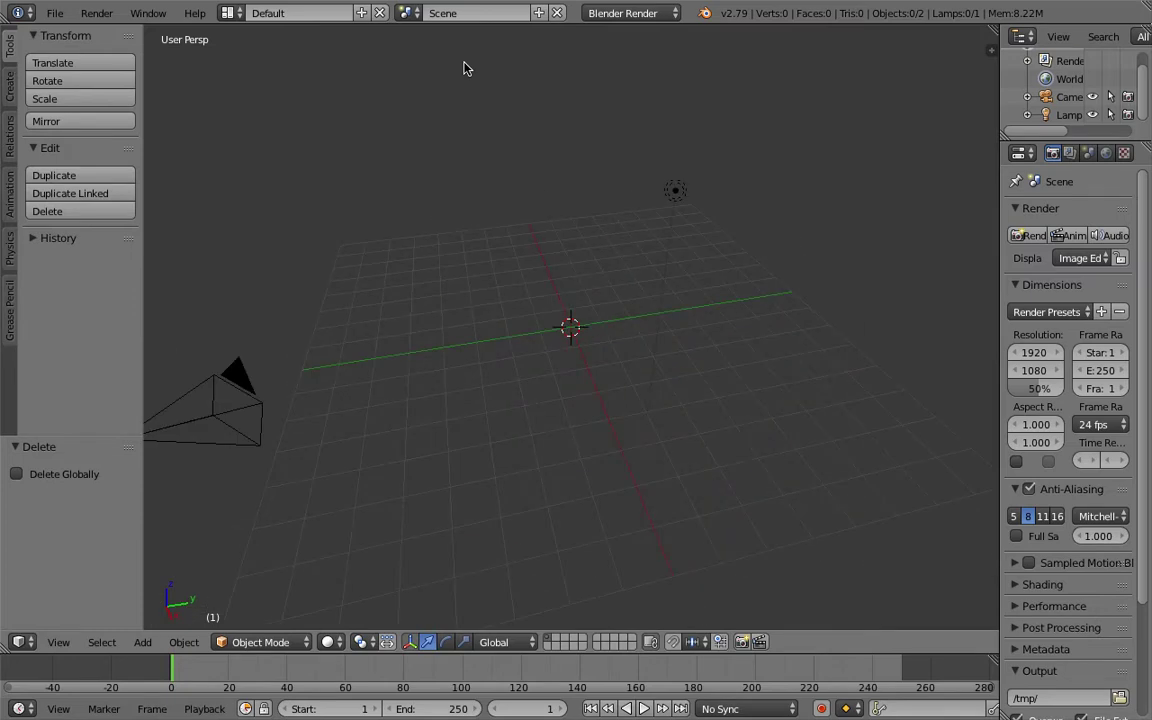
Add a 32-vertex cylinder, radius 1 and depth 2, at the scene centre
key("shift+a")
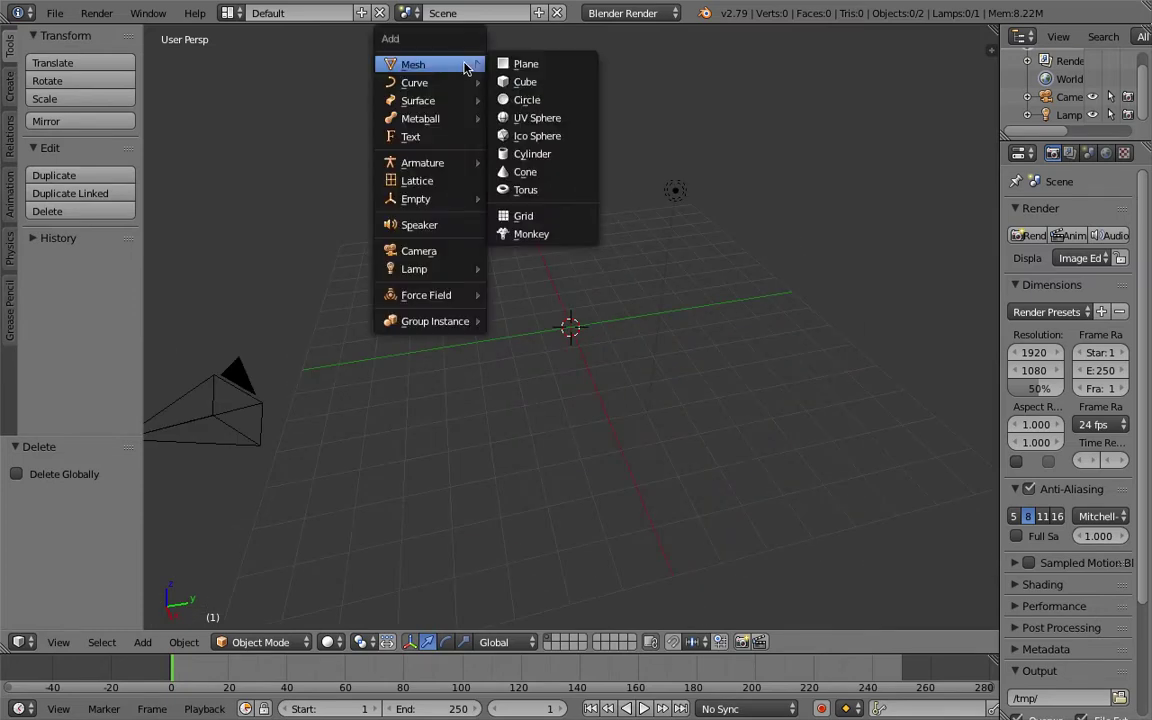
left_click(563, 154)
middle_click_drag(563, 154, 472, 231)
left_click(260, 642)
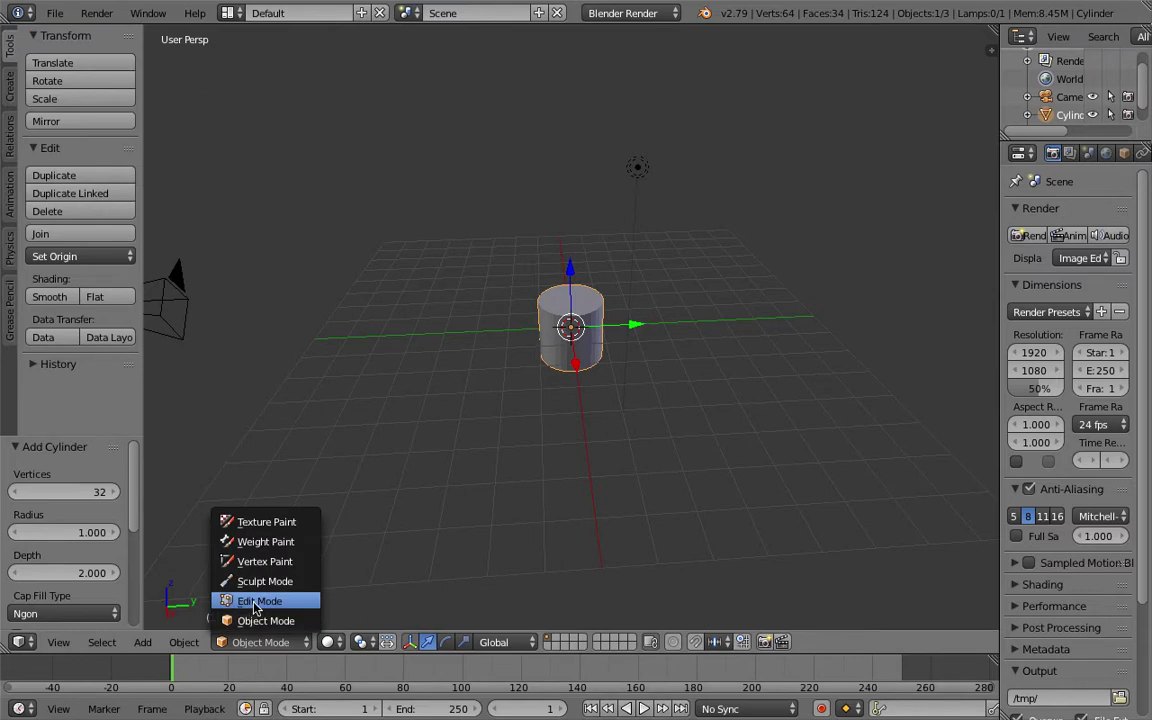
In Edit Mode, extrude the cylinder's top face upward, undoing the overly tall first attempt
left_click(255, 601)
middle_click_drag(419, 404, 444, 394)
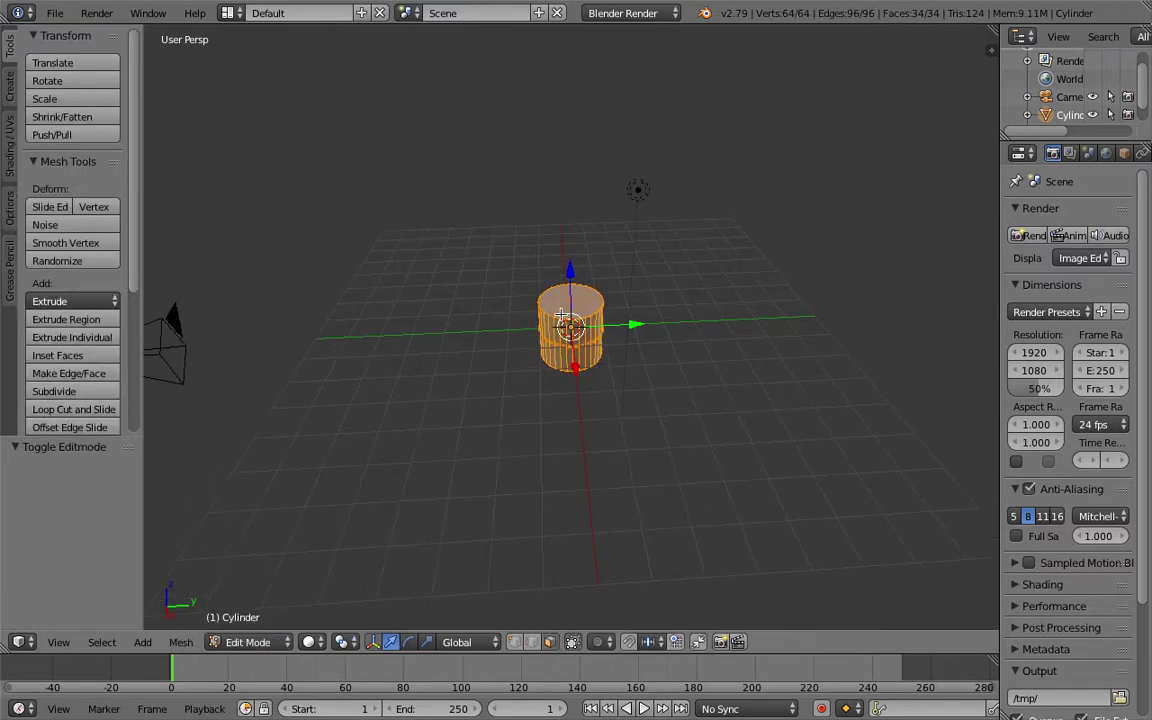
right_click(505, 280)
key("e")
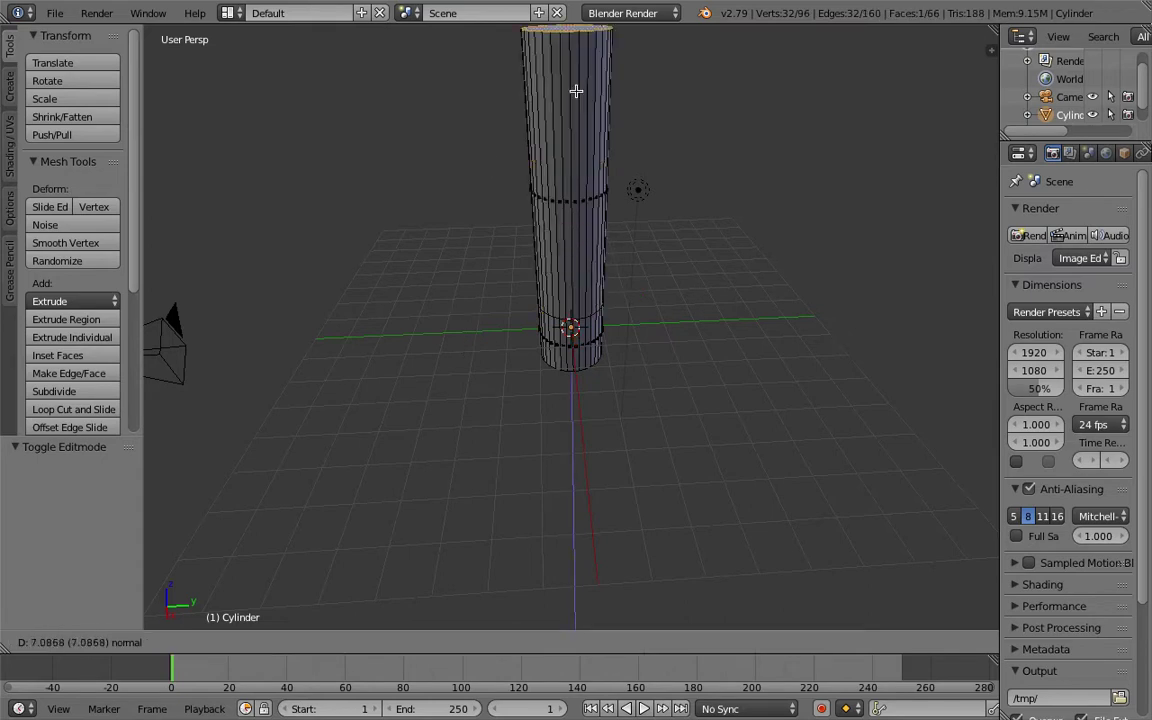
left_click(576, 92)
middle_click_drag(576, 92, 576, 92)
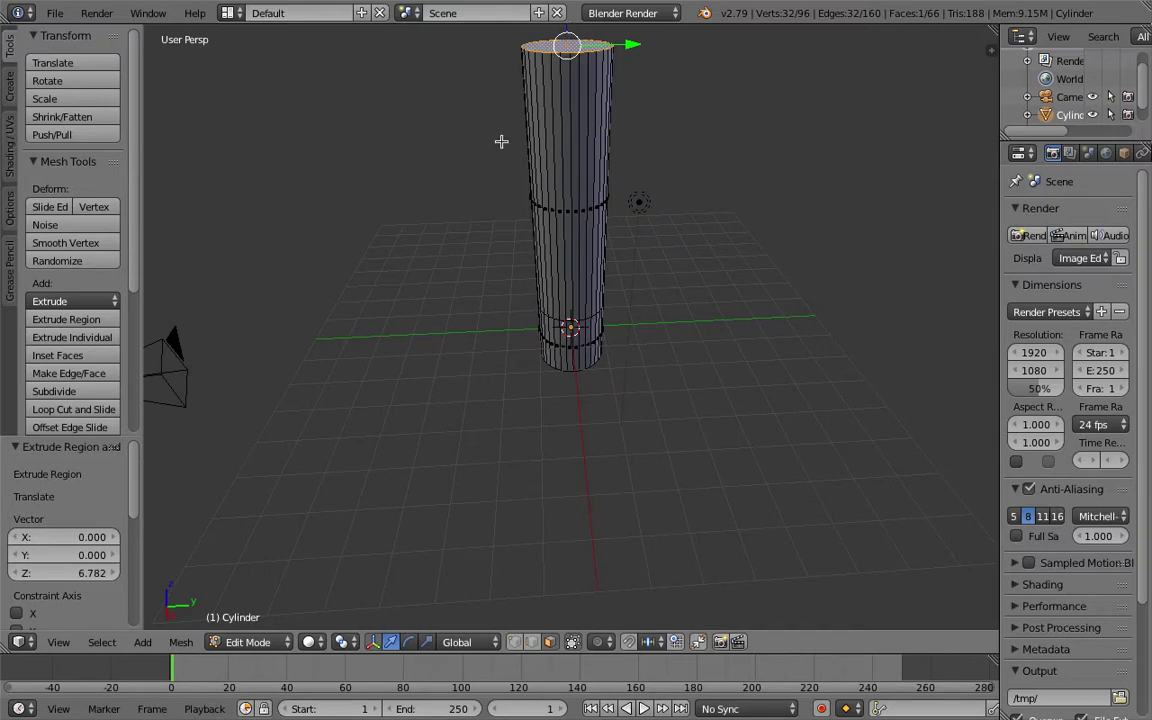
key("ctrl+z")
Extrude the top face upward twice more, the last by 1.289 on Z
key("e")
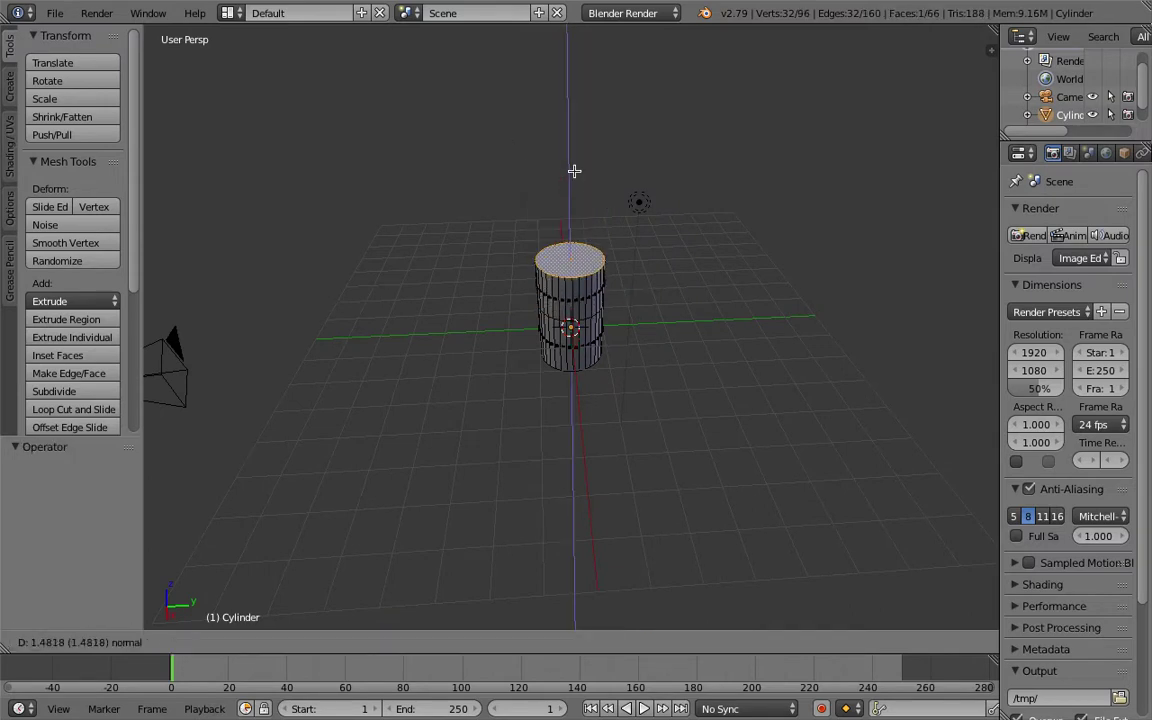
left_click(582, 104)
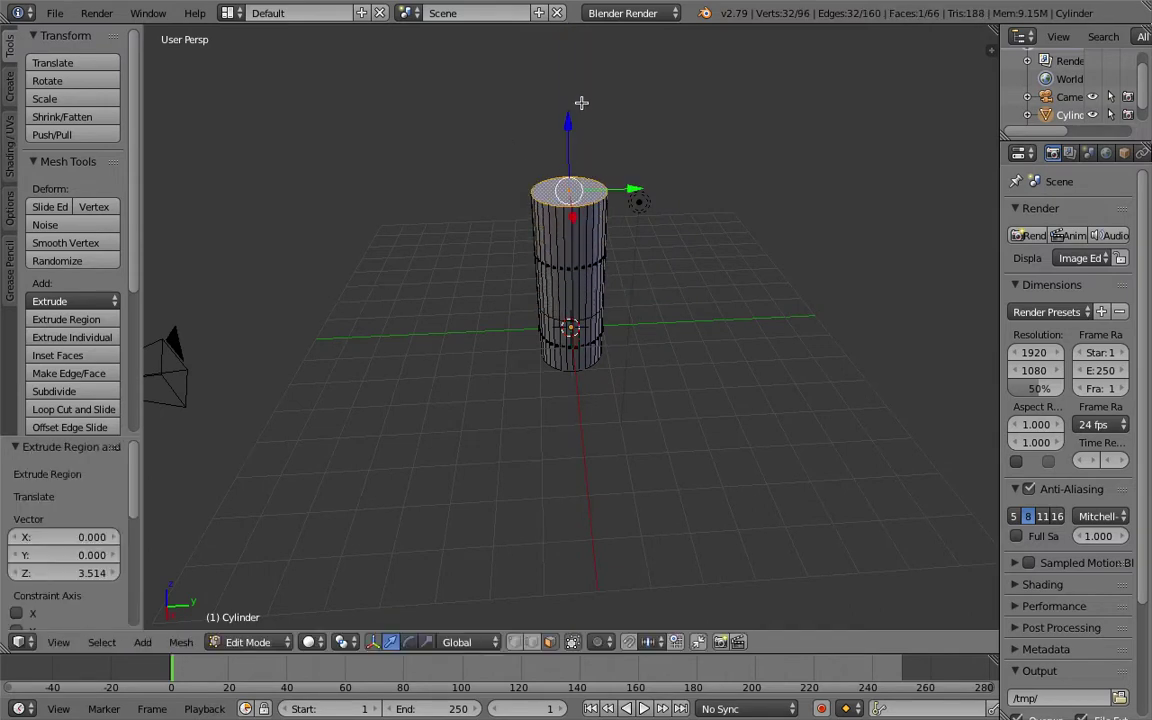
middle_click_drag(587, 105, 587, 105)
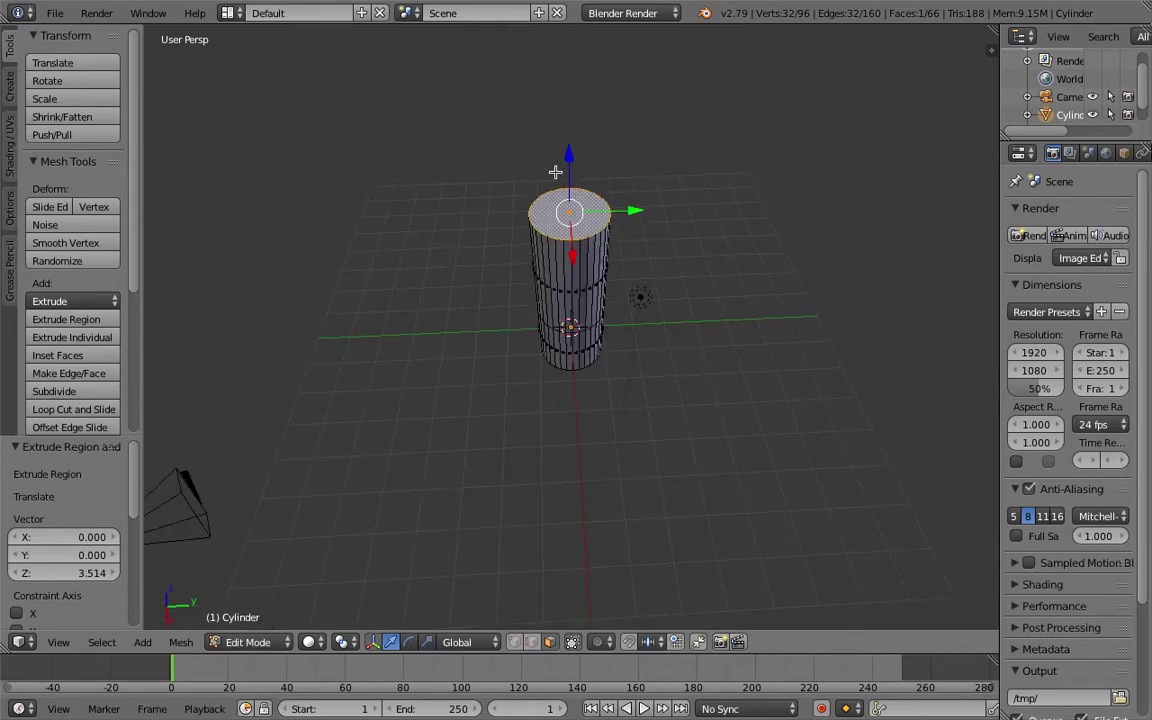
key("e")
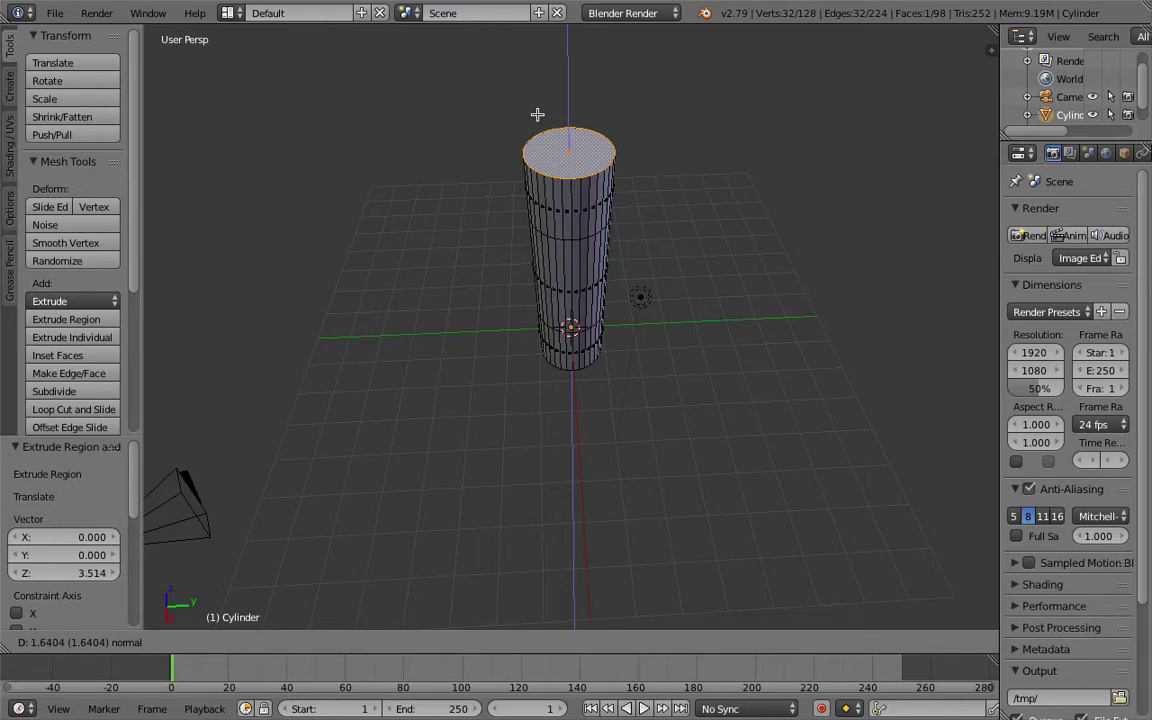
left_click(537, 130)
middle_click_drag(537, 128, 537, 128)
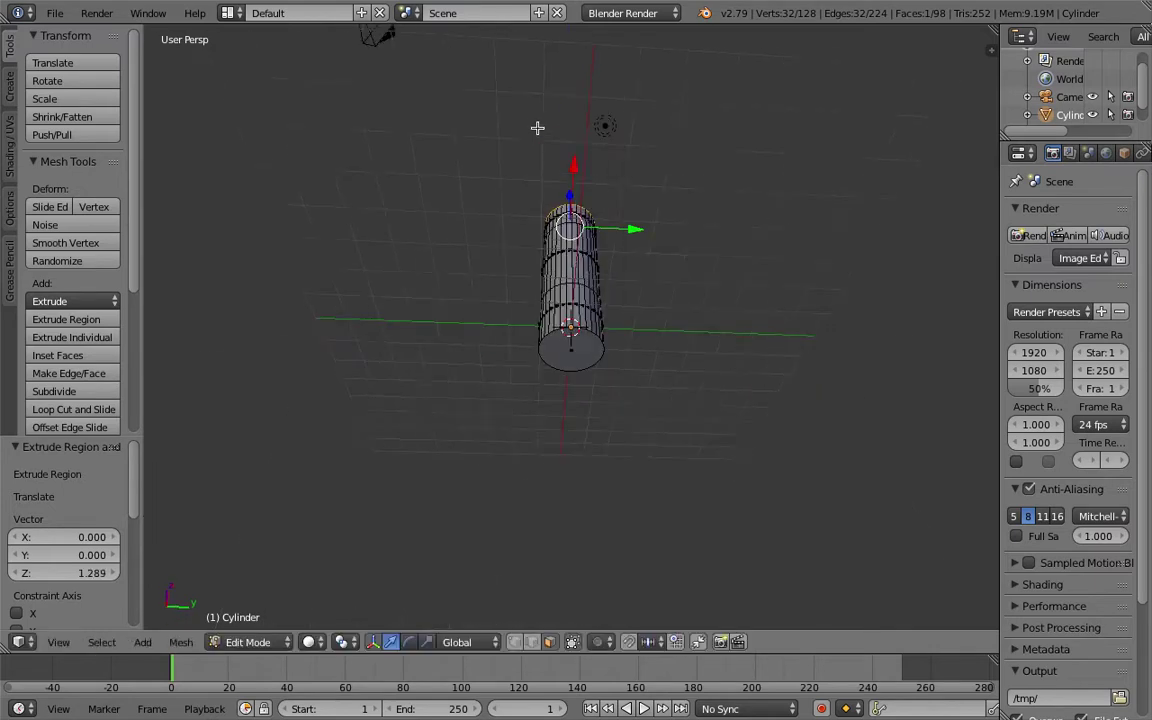
Check the bottom face from a low side view, then reselect the top face
right_click(572, 347)
middle_click_drag(572, 347, 564, 131)
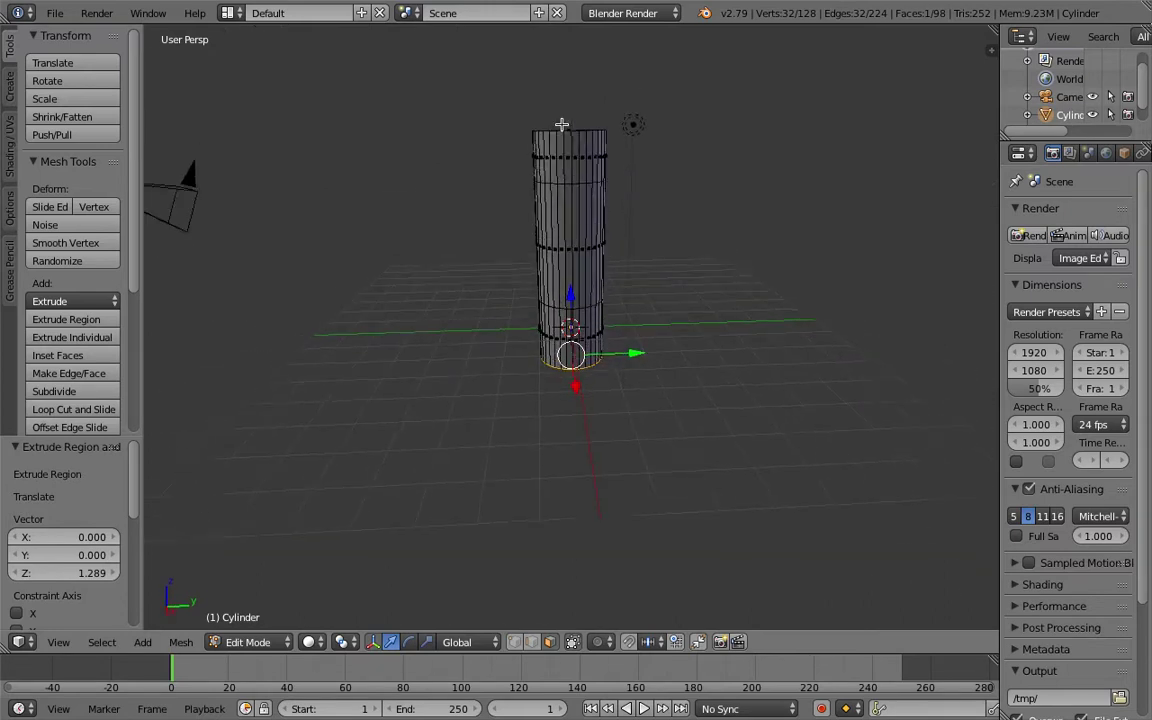
scroll(562, 124, "down", 2)
scroll(562, 124, "down", 5)
scroll(562, 124, "up", 15)
scroll(562, 124, "down", 3)
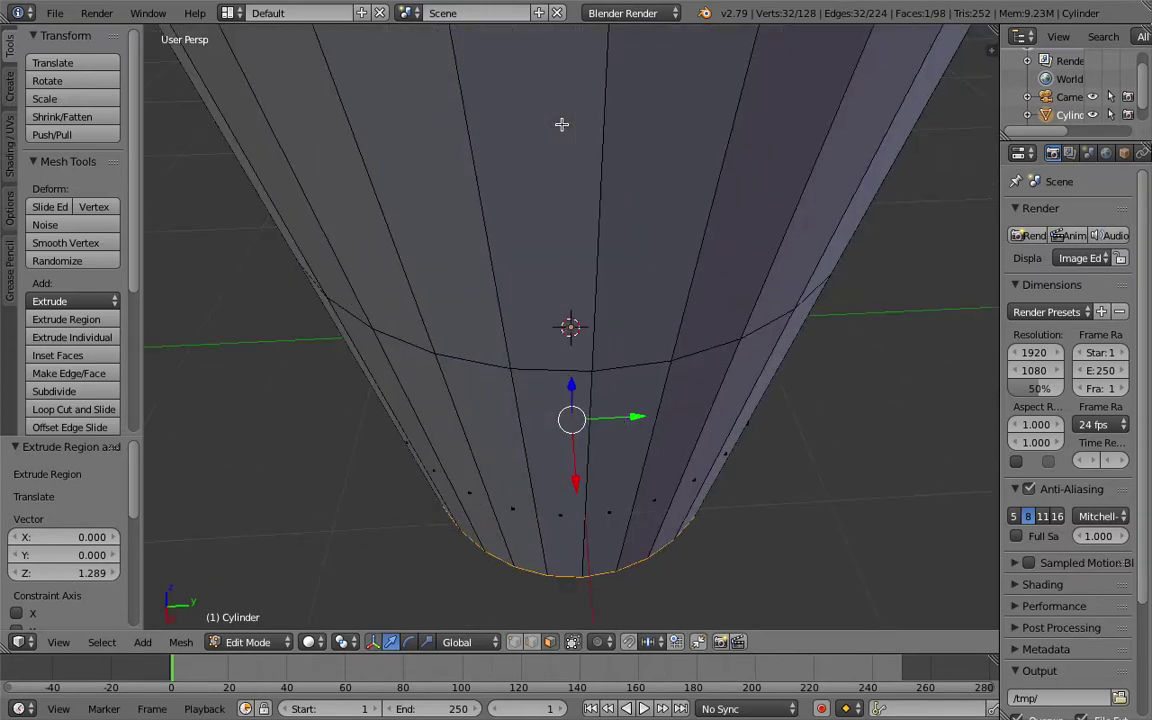
scroll(562, 124, "down", 8)
middle_click_drag(562, 121, 564, 183)
right_click(565, 180)
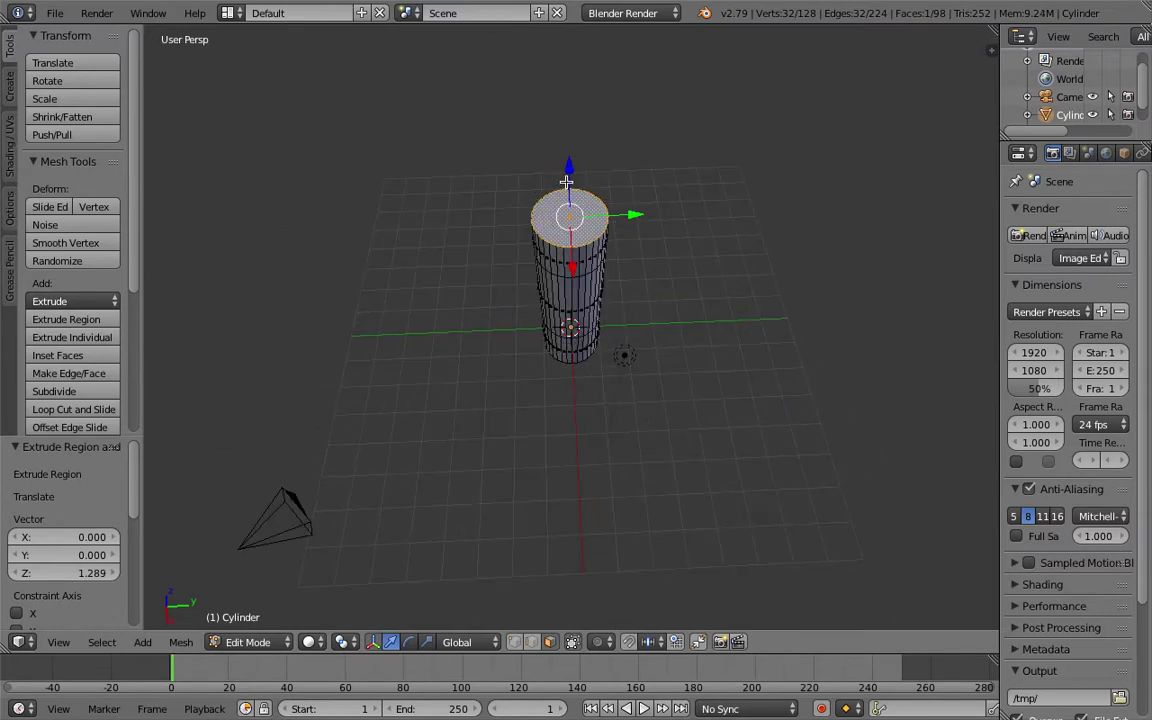
scroll(568, 181, "up", 3)
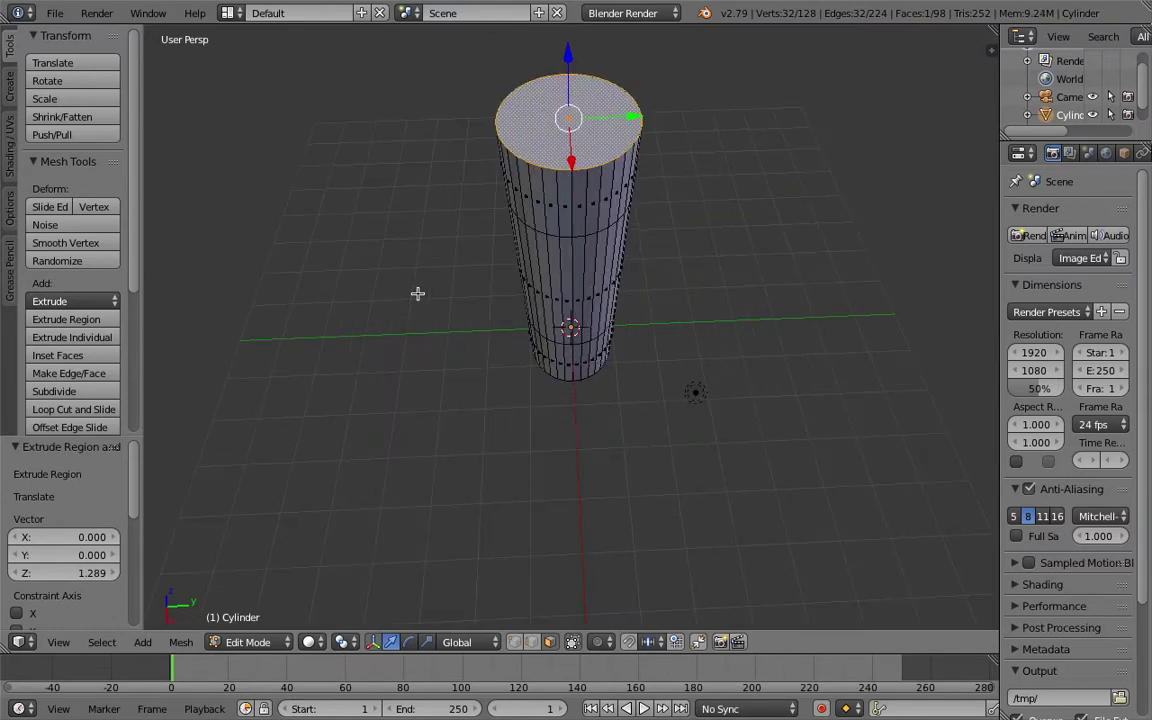
Scale the top face down to 0.009 to pinch it into a nose point
key("s")
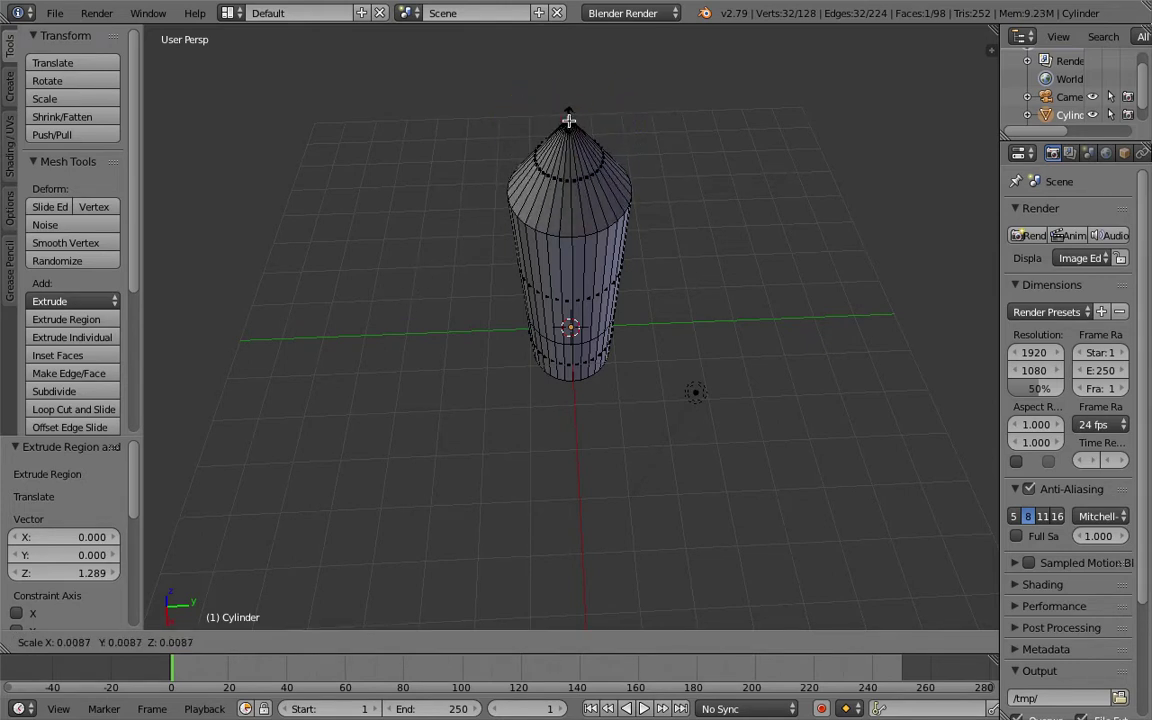
left_click(568, 120)
key("KP_8")
key("KP_8")
key("KP_8")
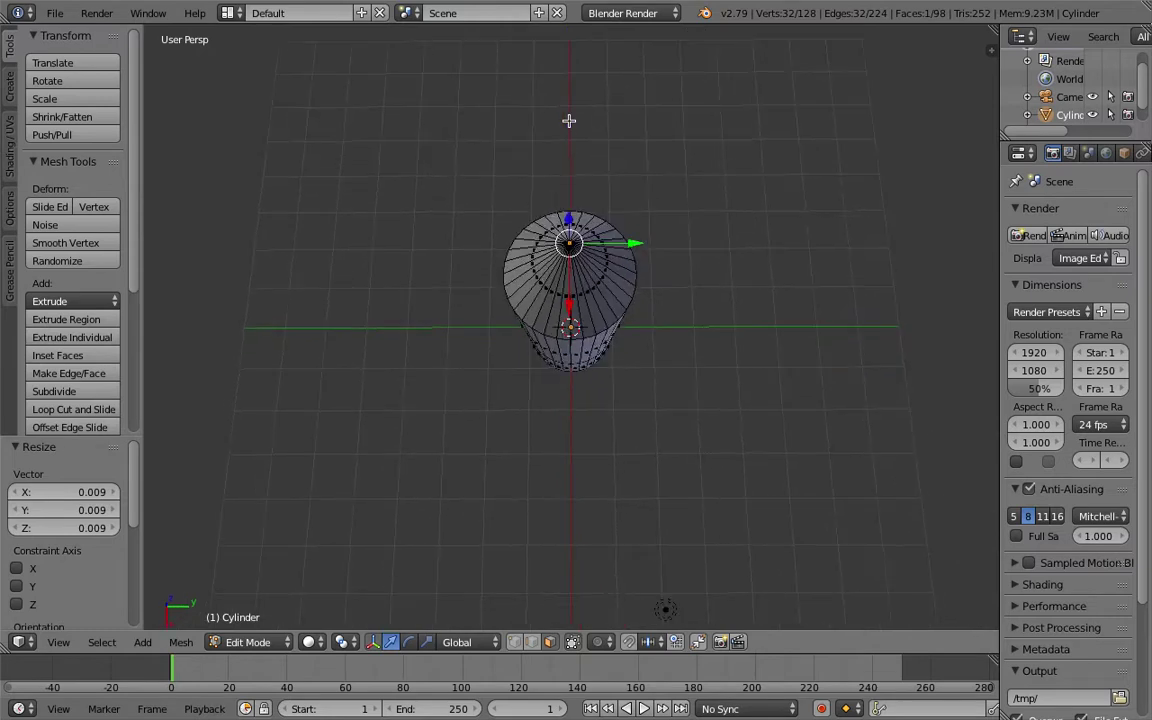
key("KP_2")
key("KP_2")
key("KP_2")
key("KP_8")
key("KP_8")
key("KP_8")
key("KP_2")
key("KP_2")
key("KP_2")
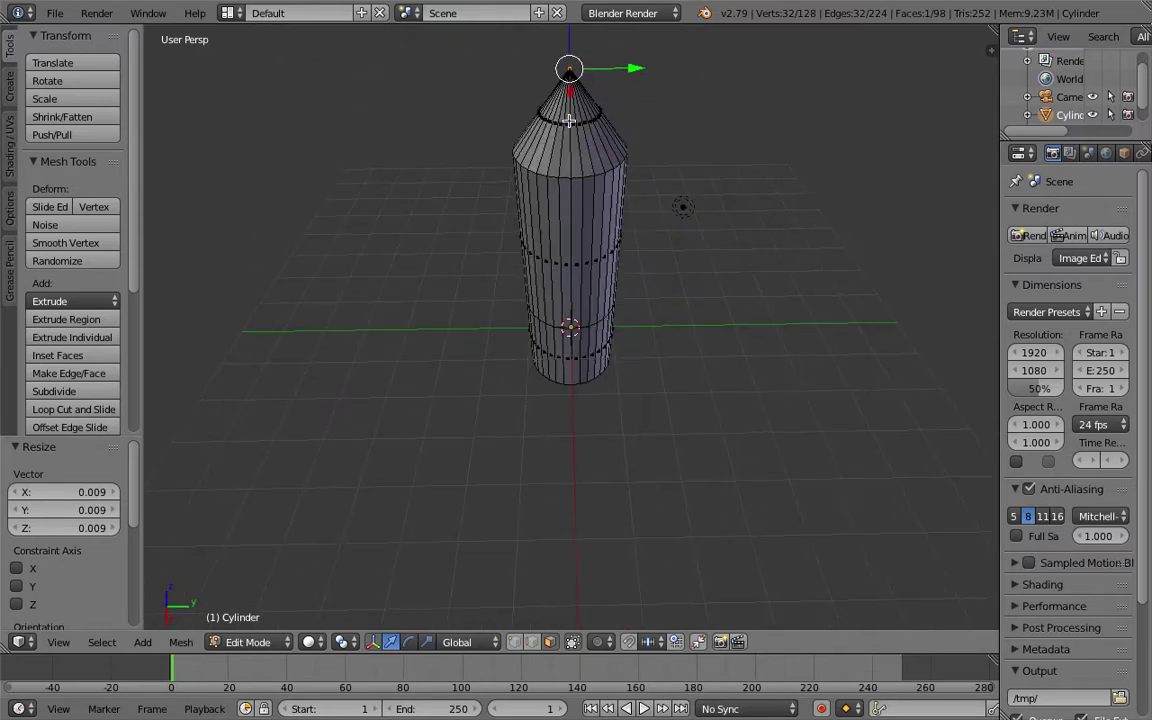
Orbit around the rocket to inspect the nose cone and base from several angles
key("KP_2")
key("KP_2")
key("KP_2")
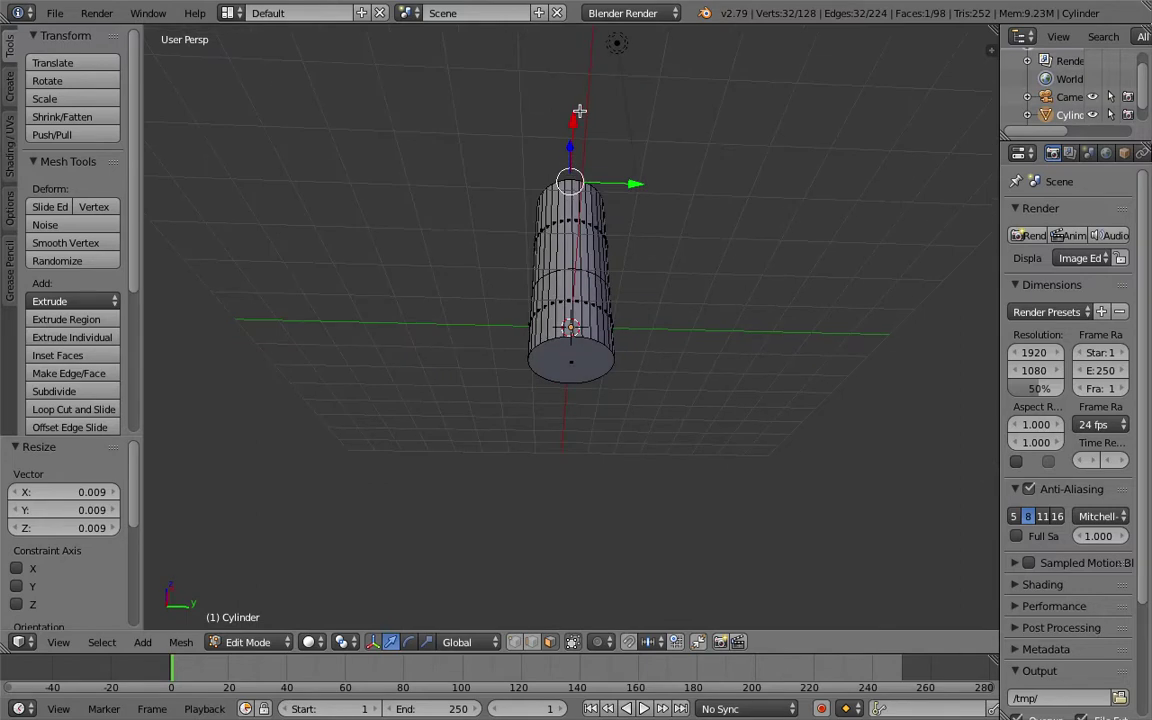
scroll(579, 111, "up", 5)
scroll(580, 110, "down", 4)
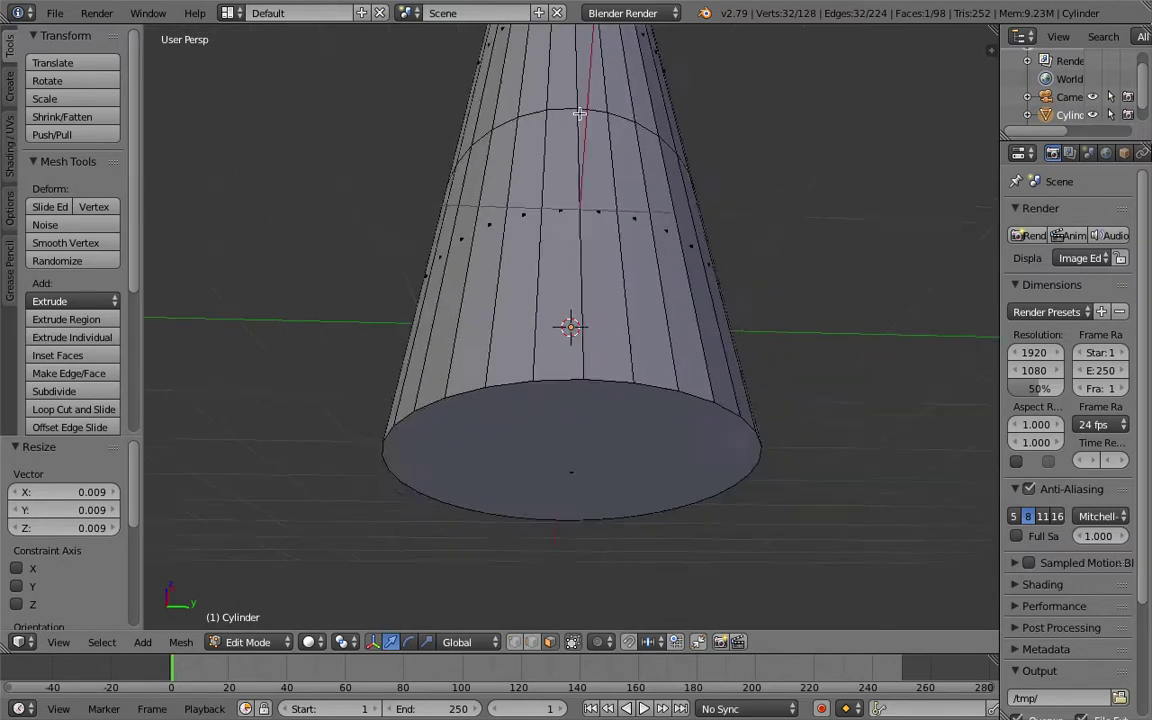
key("KP_2")
key("KP_8")
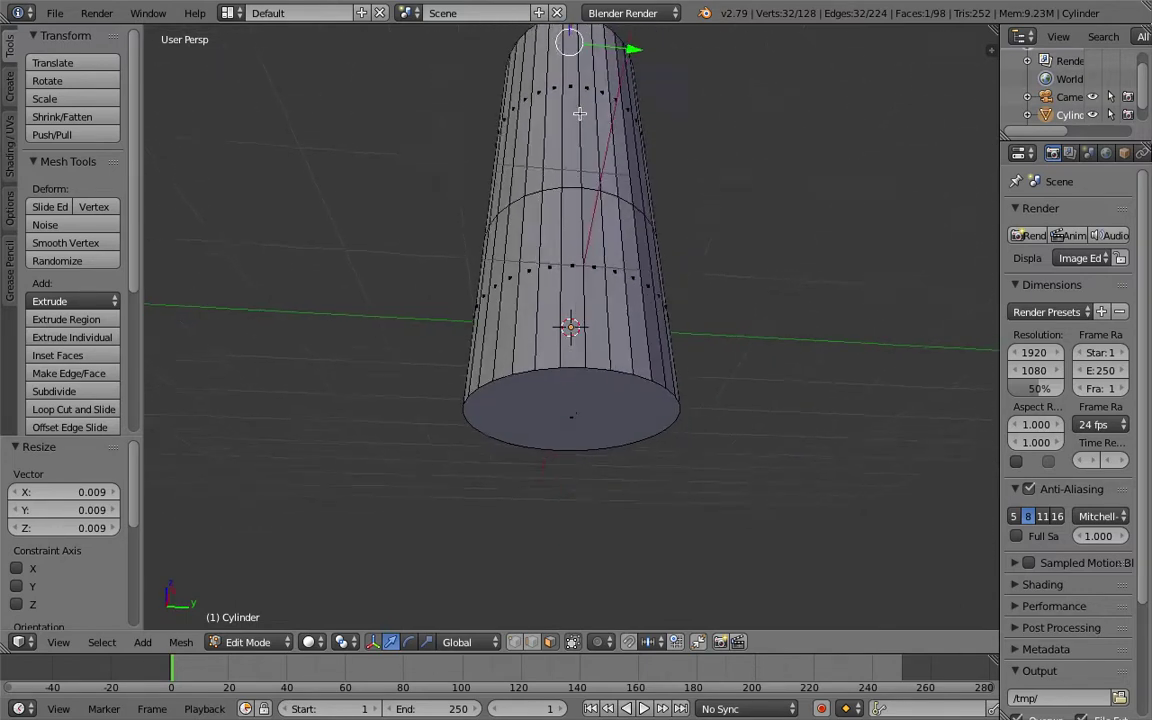
key("KP_8")
key("KP_8")
key("KP_8")
key("KP_8")
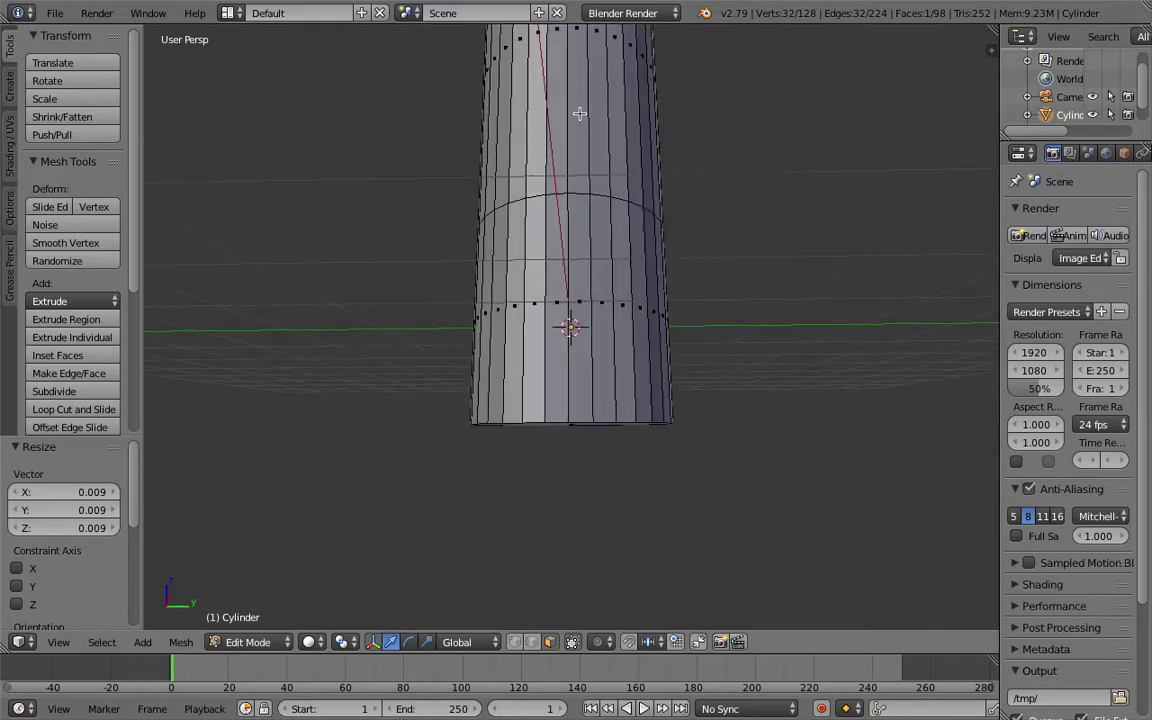
key("KP_8")
key("KP_4")
key("KP_4")
key("KP_4")
key("KP_4")
key("KP_4")
key("KP_4")
key("KP_4")
key("KP_4")
key("KP_4")
key("KP_4")
key("KP_4")
key("KP_4")
key("KP_4")
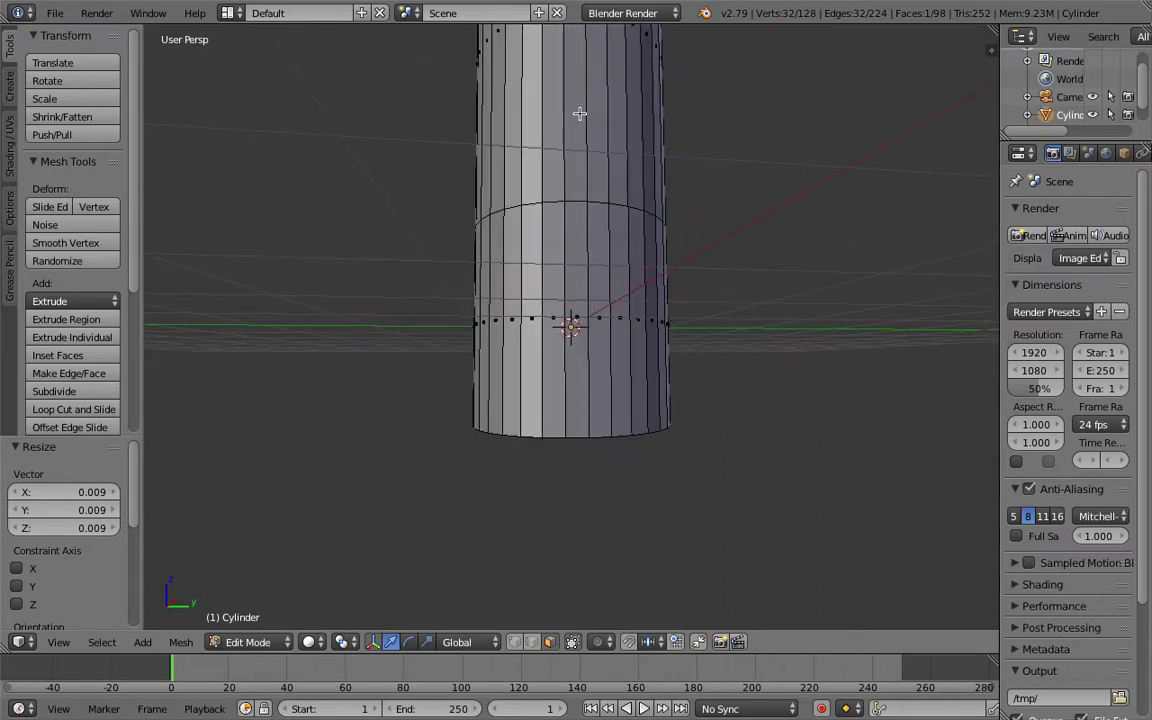
key("KP_4")
key("KP_4")
key("KP_4")
key("KP_4")
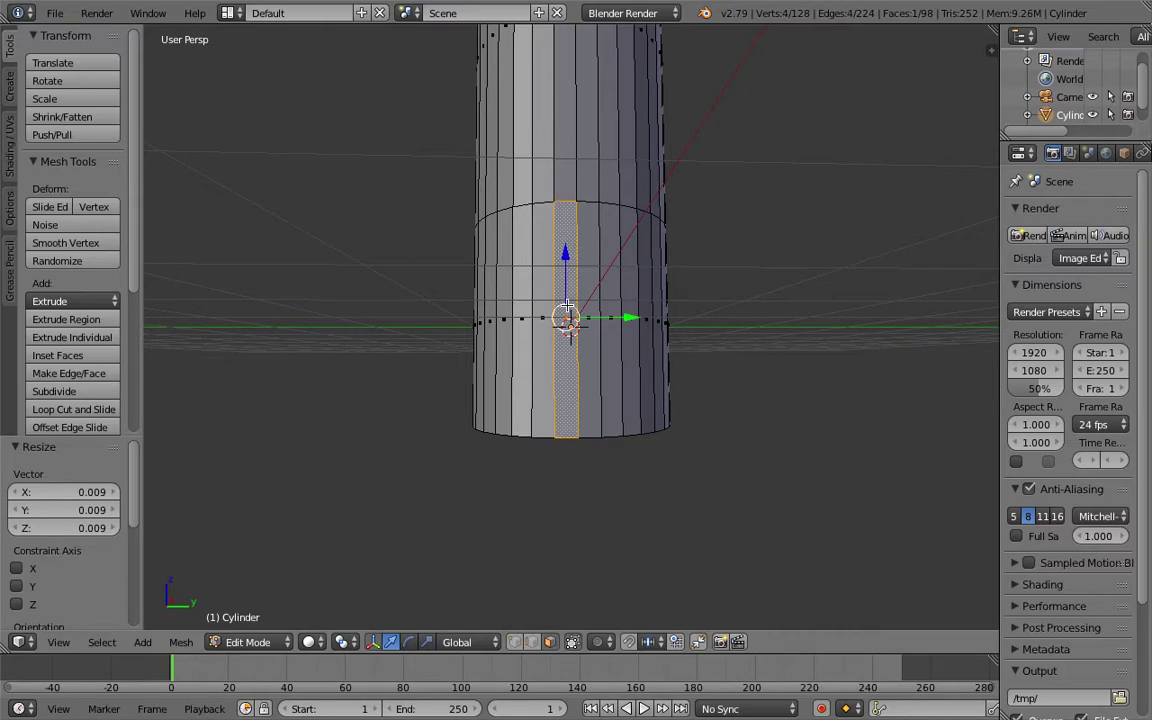
Switch to edge selection and select a bottom edge of the rocket body
right_click(567, 305)
key("KP_8")
key("KP_2")
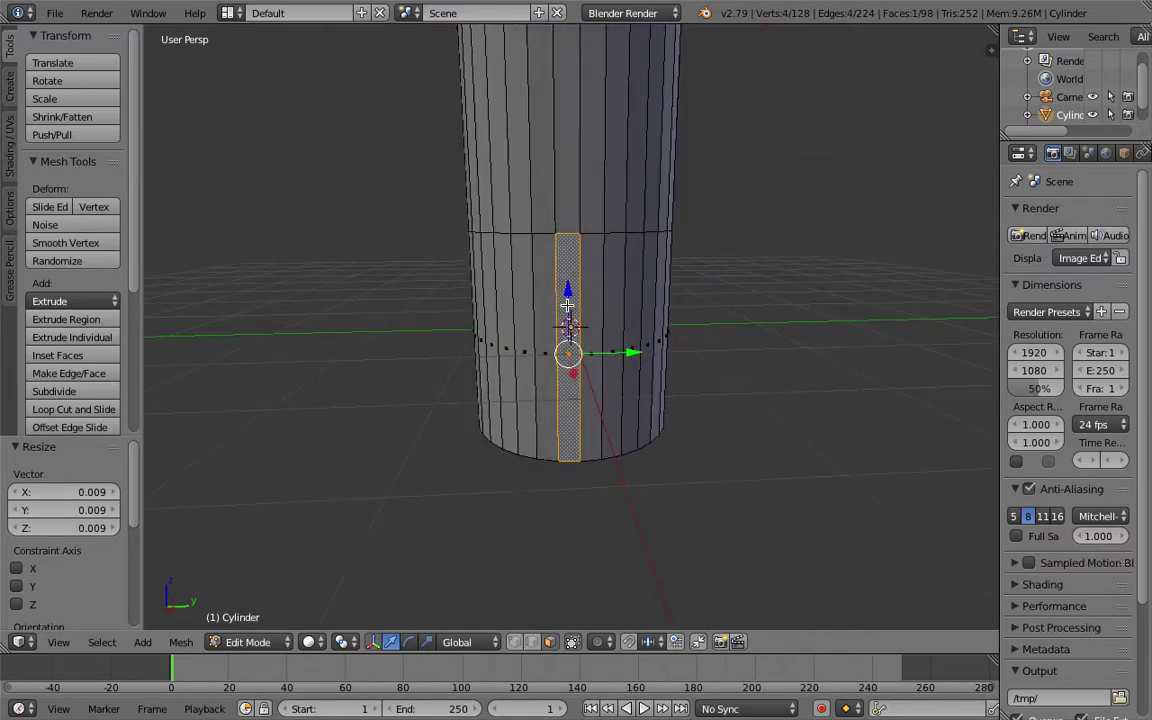
key("KP_2")
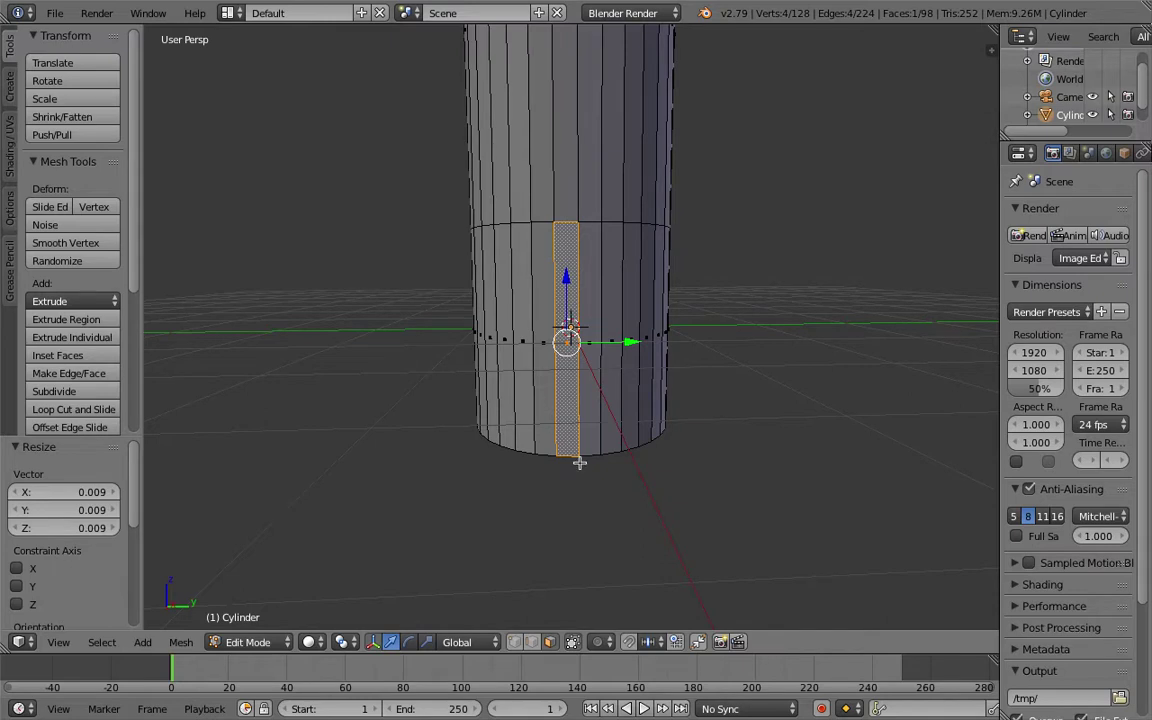
left_click(532, 642)
right_click(566, 457)
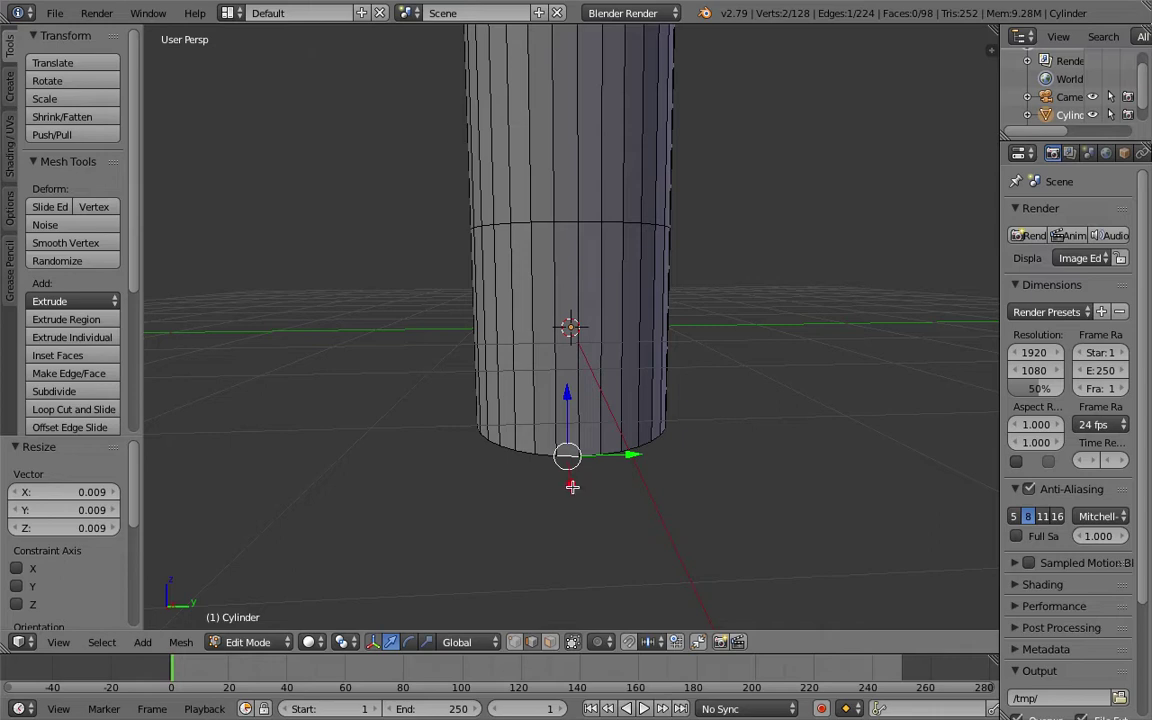
Try moving the bottom edge along X, then cancel without shifting it
key("g")
key("x")
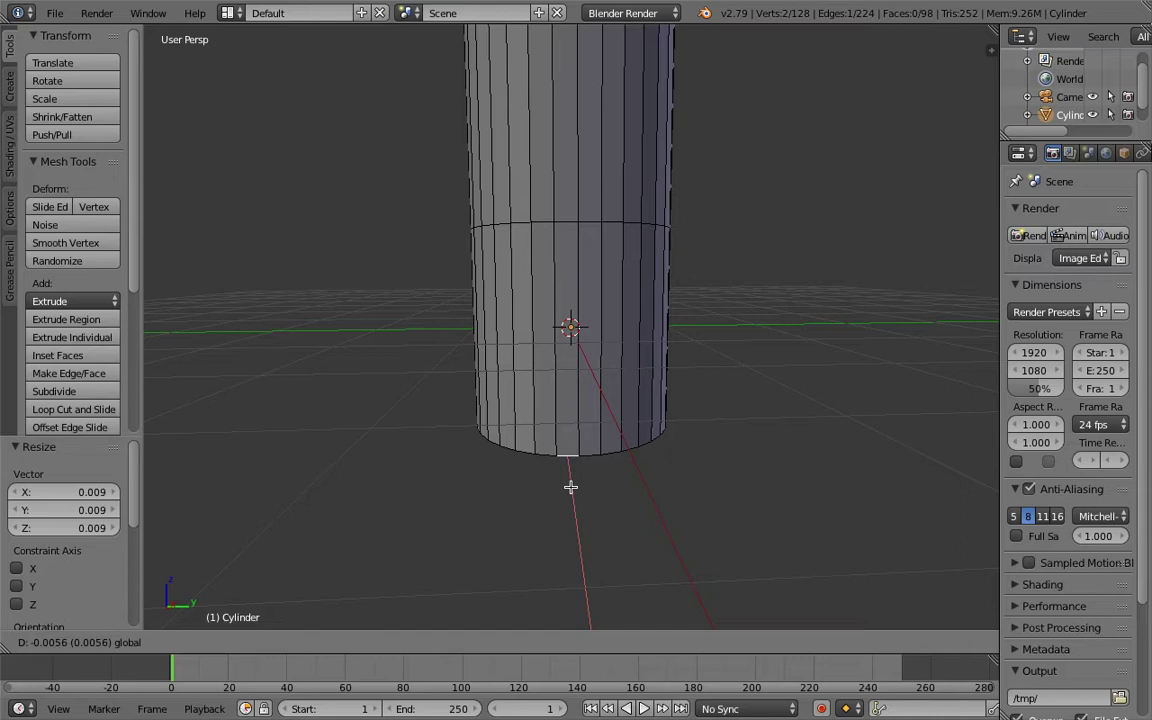
key("1")
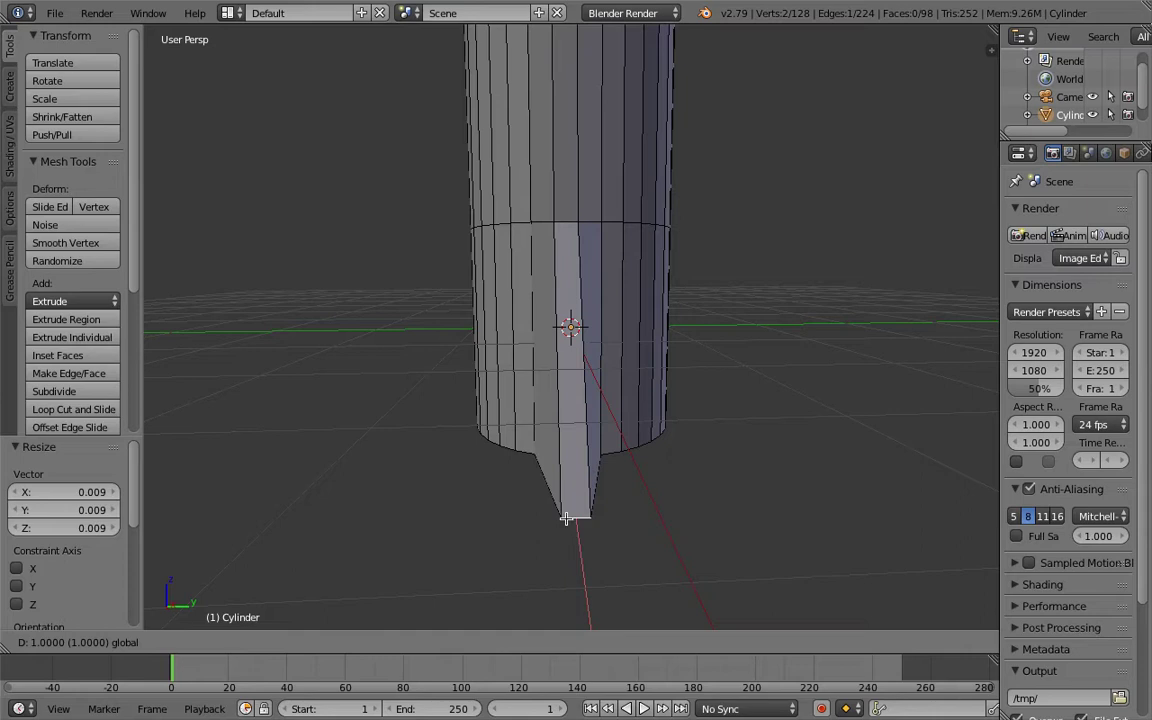
key("BackSpace")
key("Return")
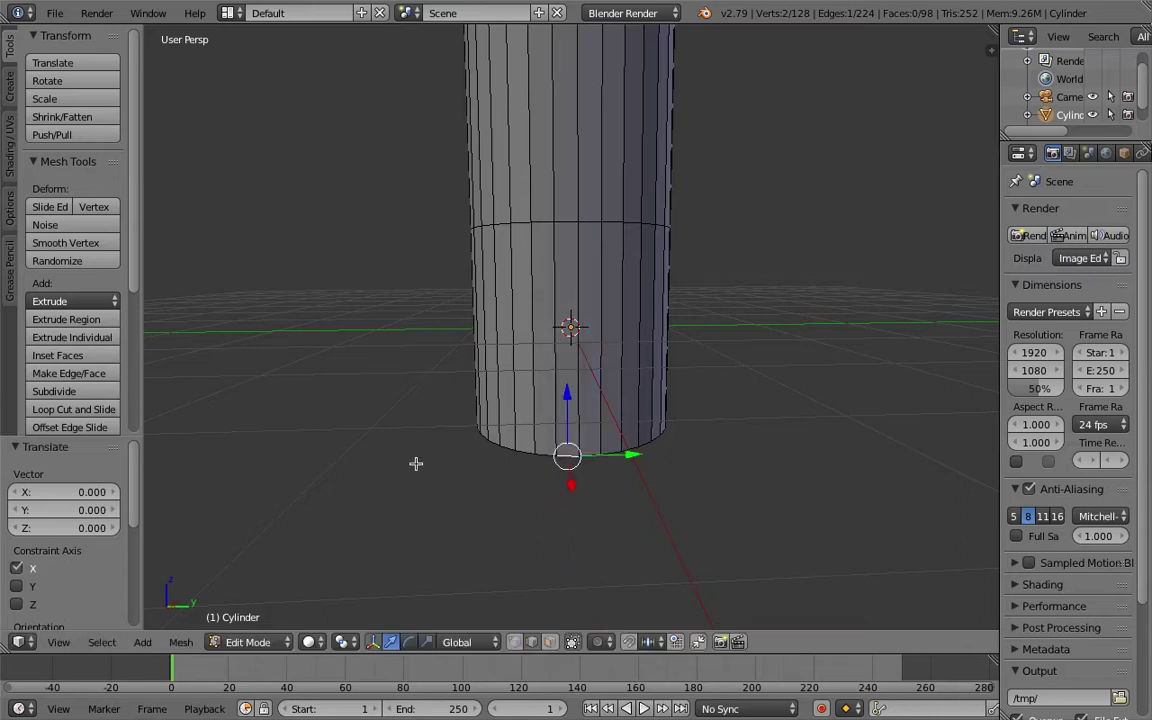
key("g")
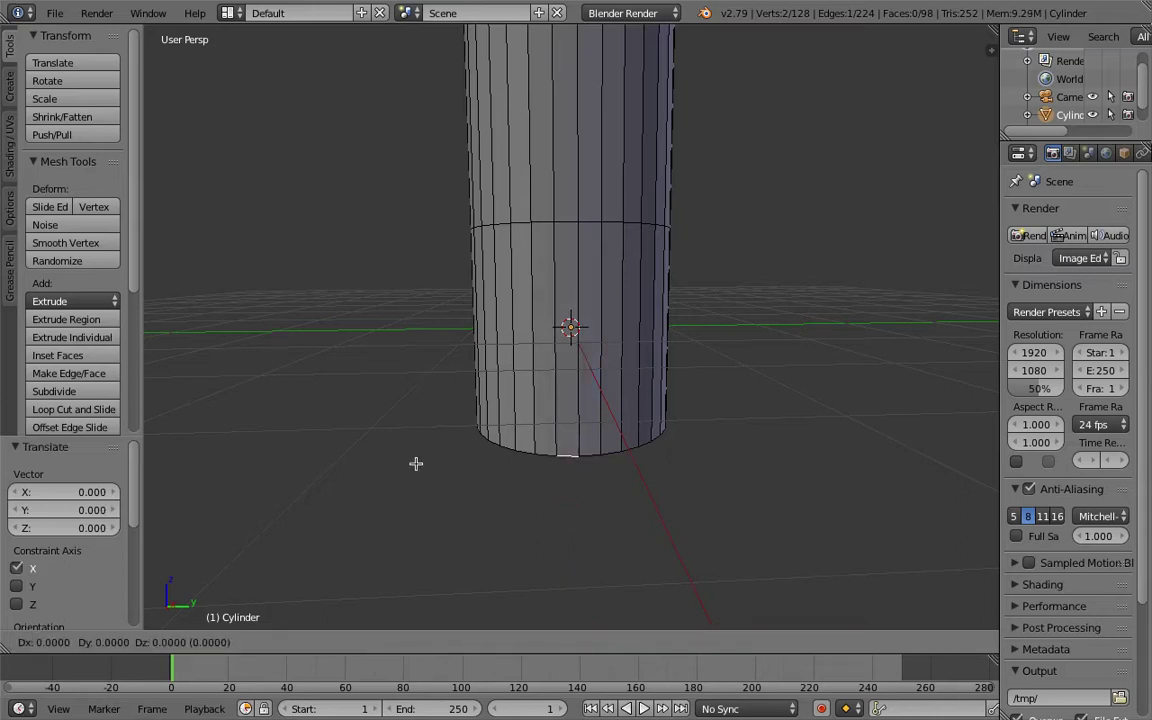
key("x")
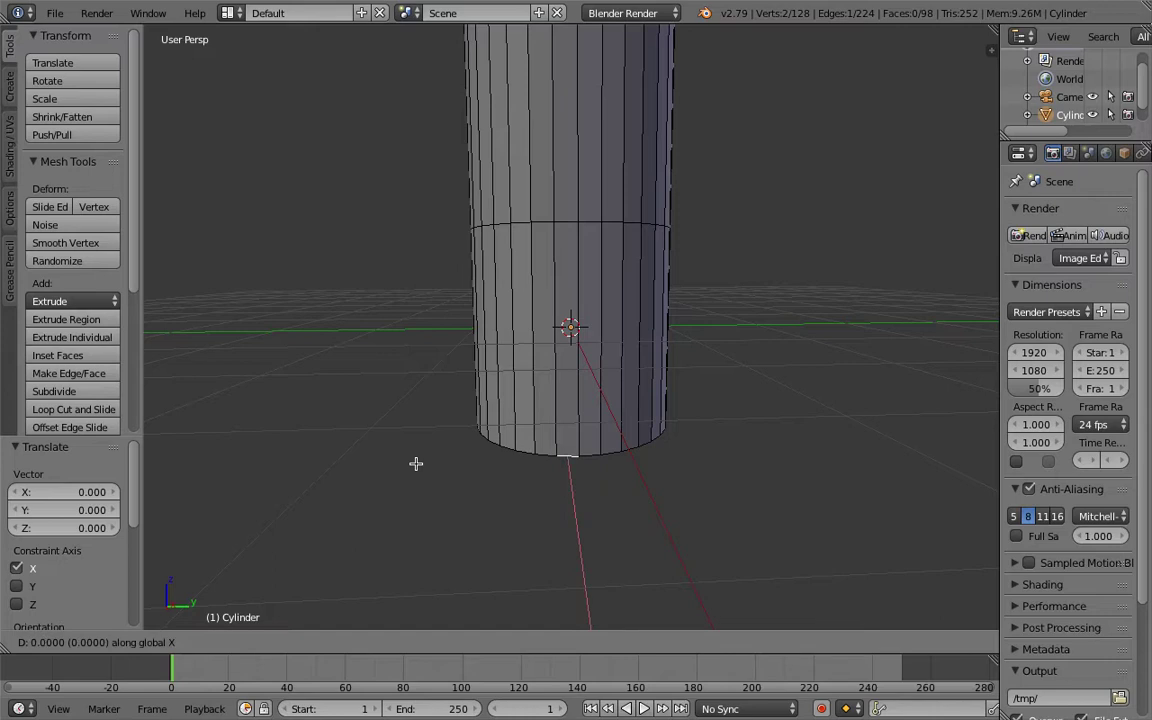
left_click(416, 463)
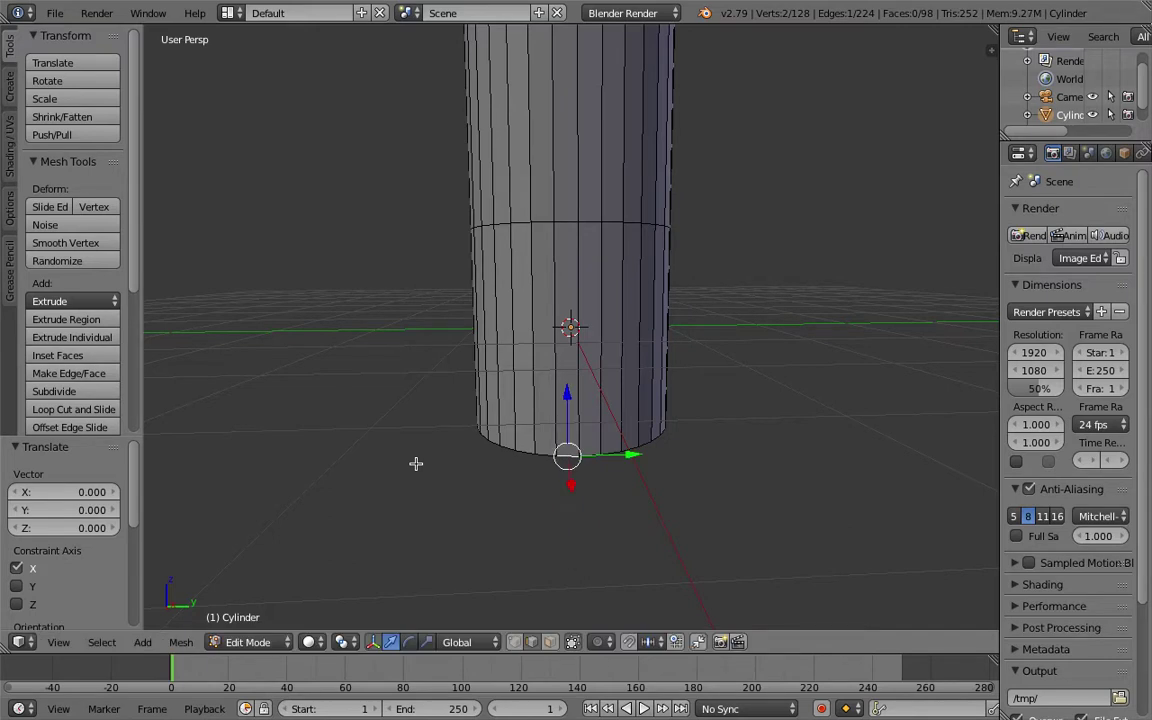
Pull the bottom edge 1 unit along X to form the first fin
key("g")
type("x")
type("1")
key("Return")
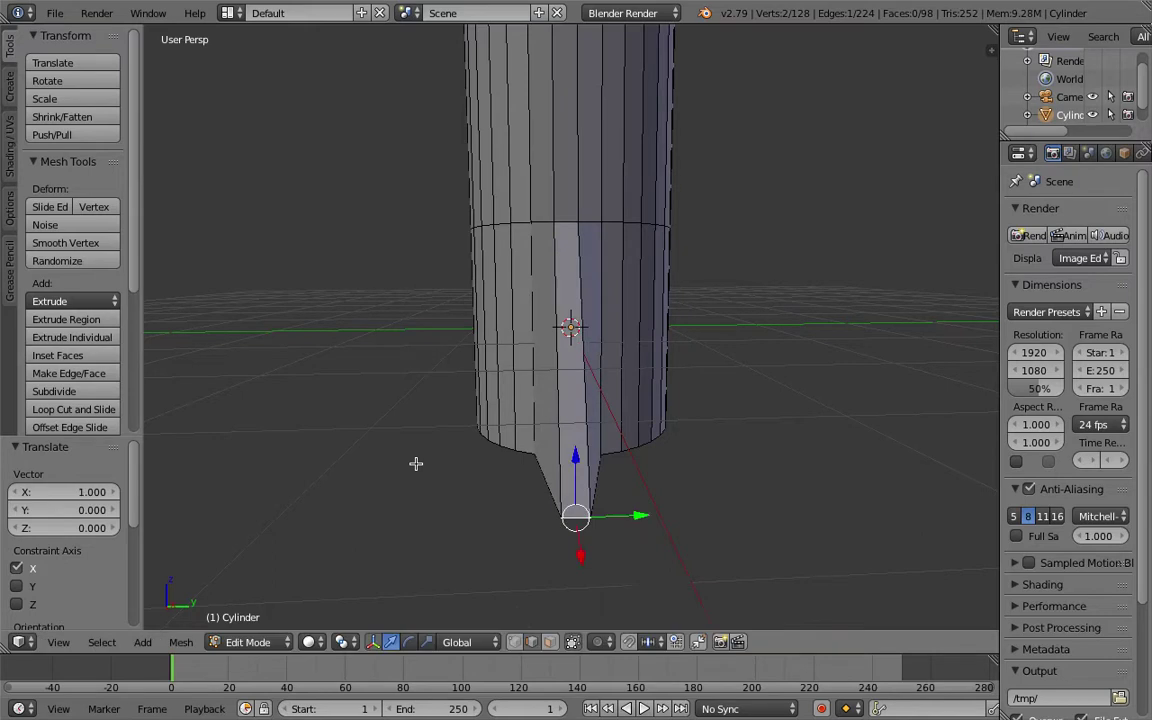
key("KP_4")
key("KP_4")
key("KP_4")
key("KP_4")
key("KP_4")
key("KP_4")
key("KP_4")
key("KP_6")
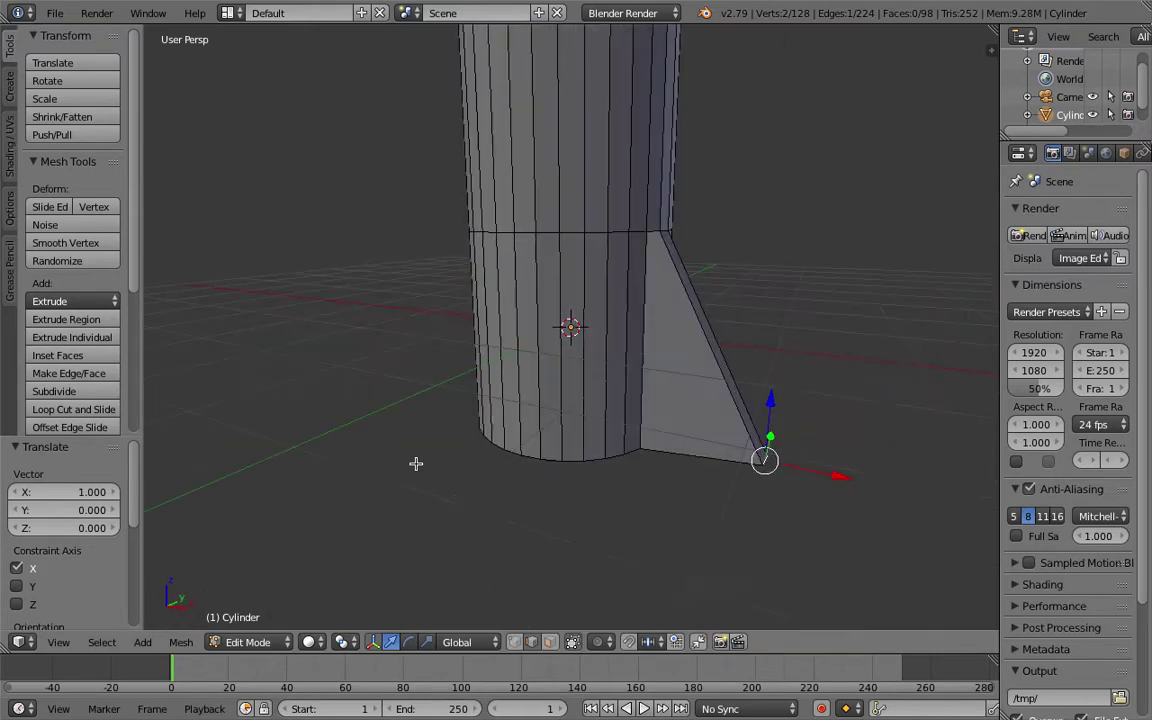
Pull another bottom edge 1 unit along -Y for the second fin
right_click(518, 335)
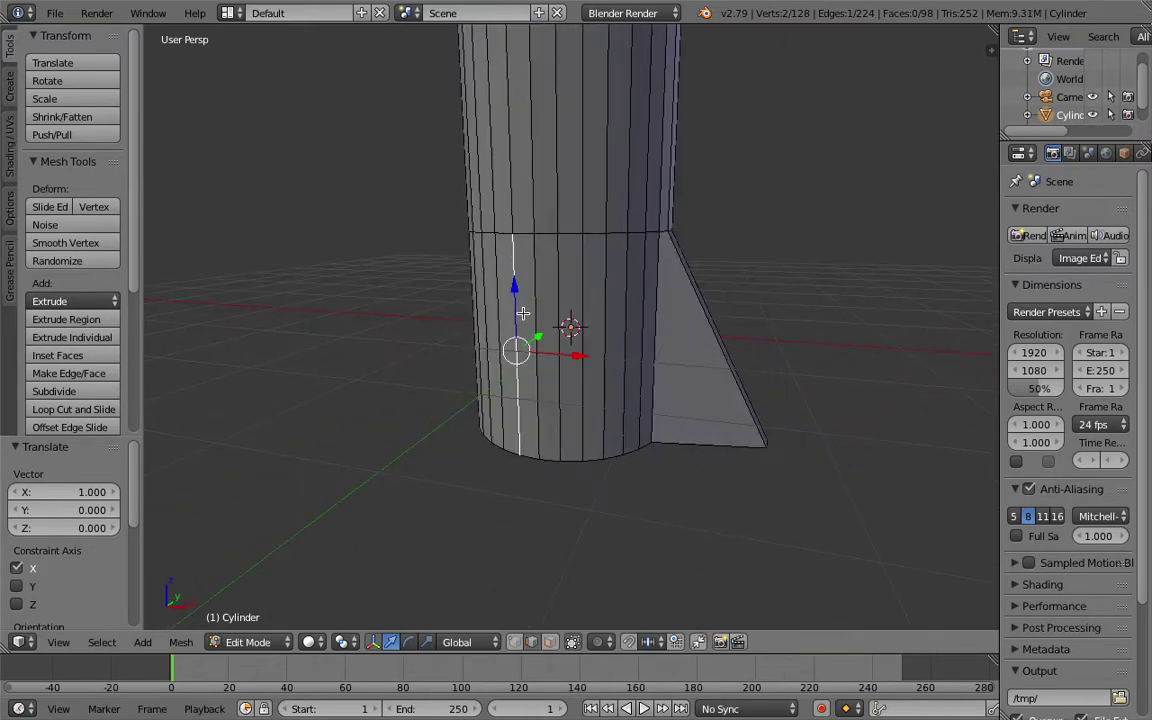
key("KP_6")
key("KP_6")
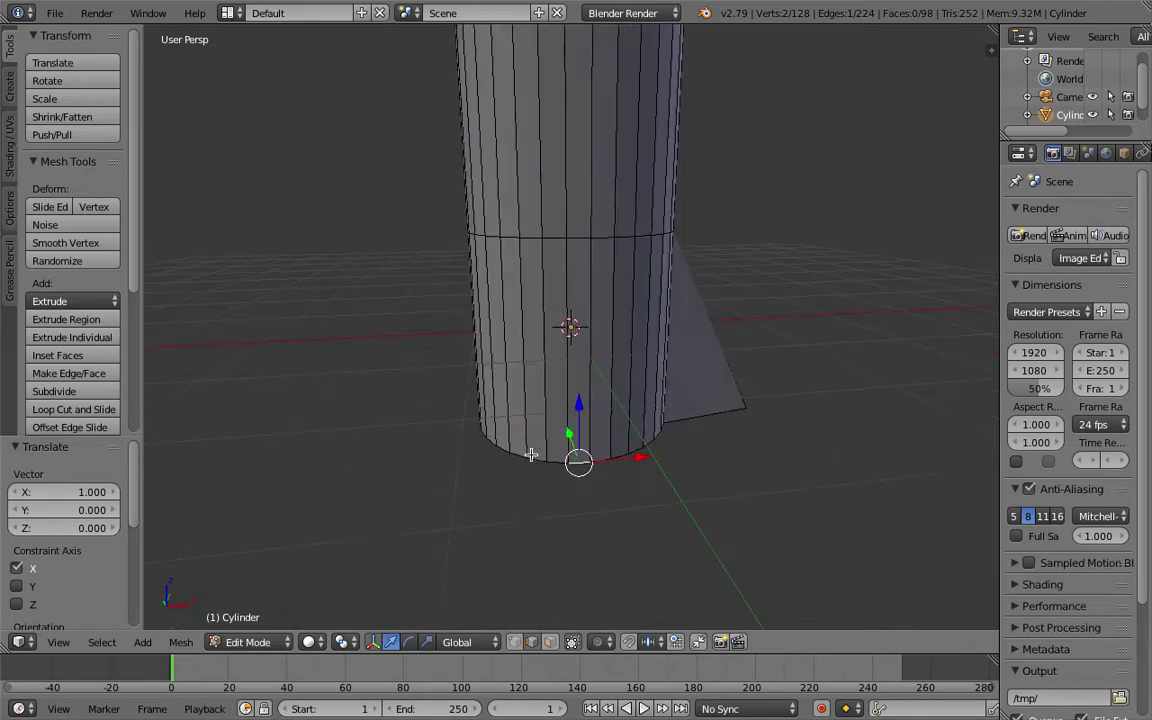
key("g")
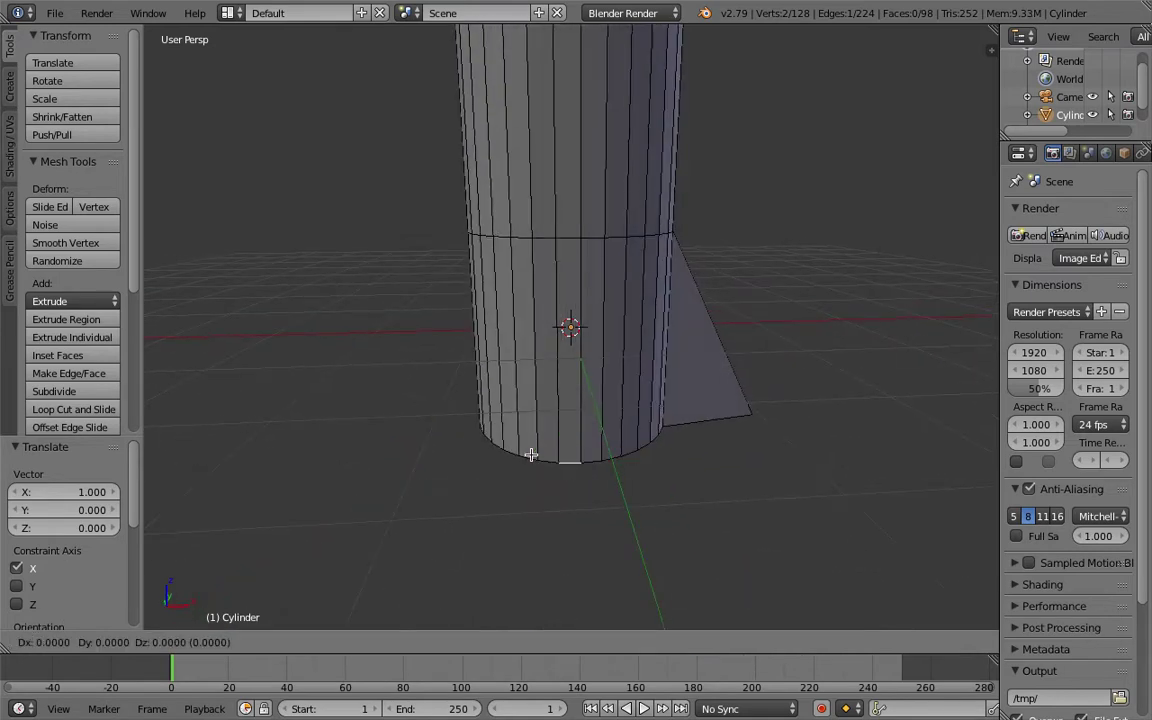
key("y")
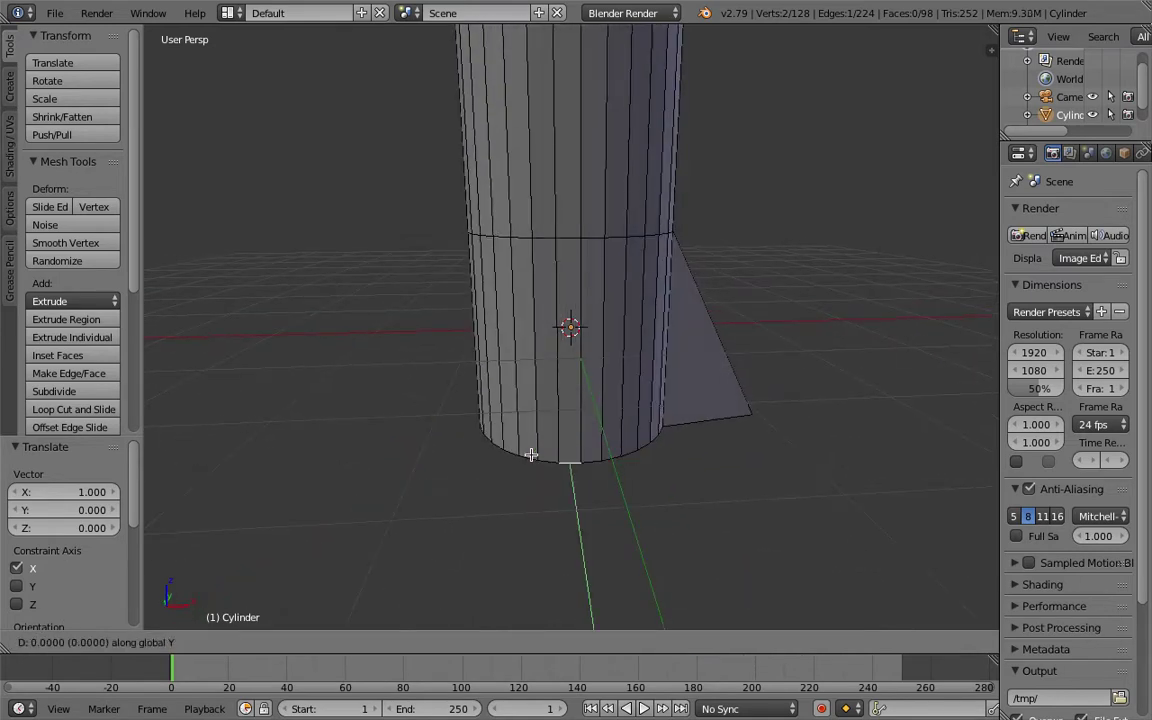
type("1")
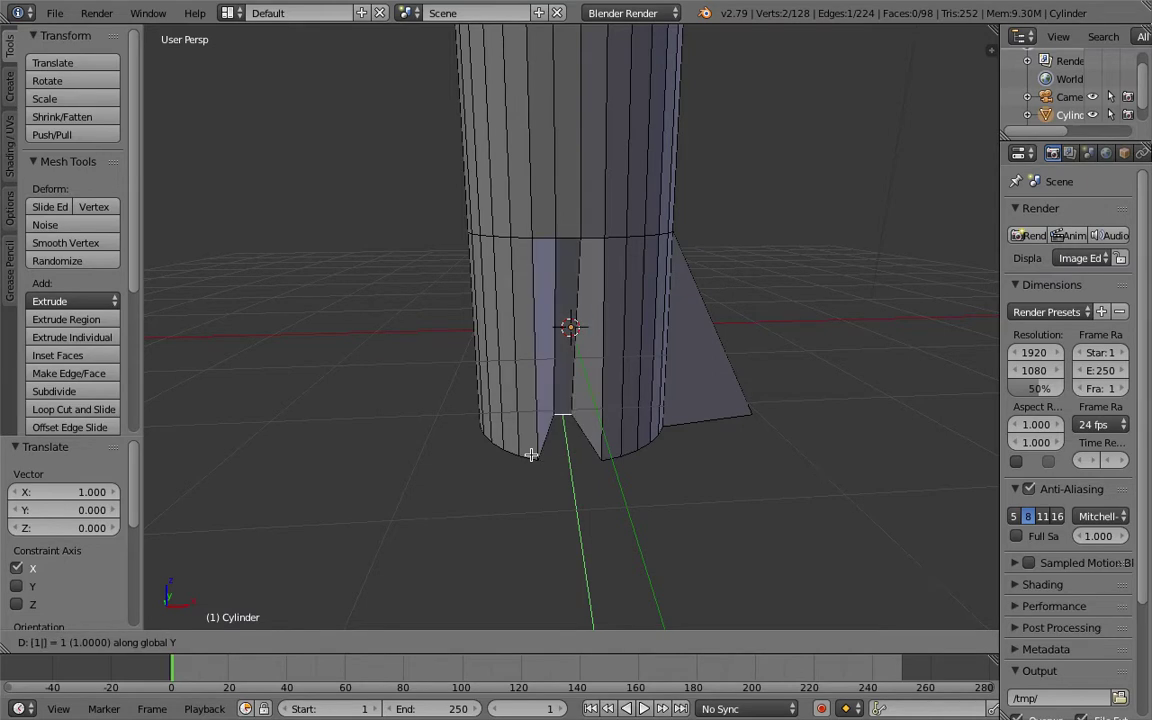
key("BackSpace")
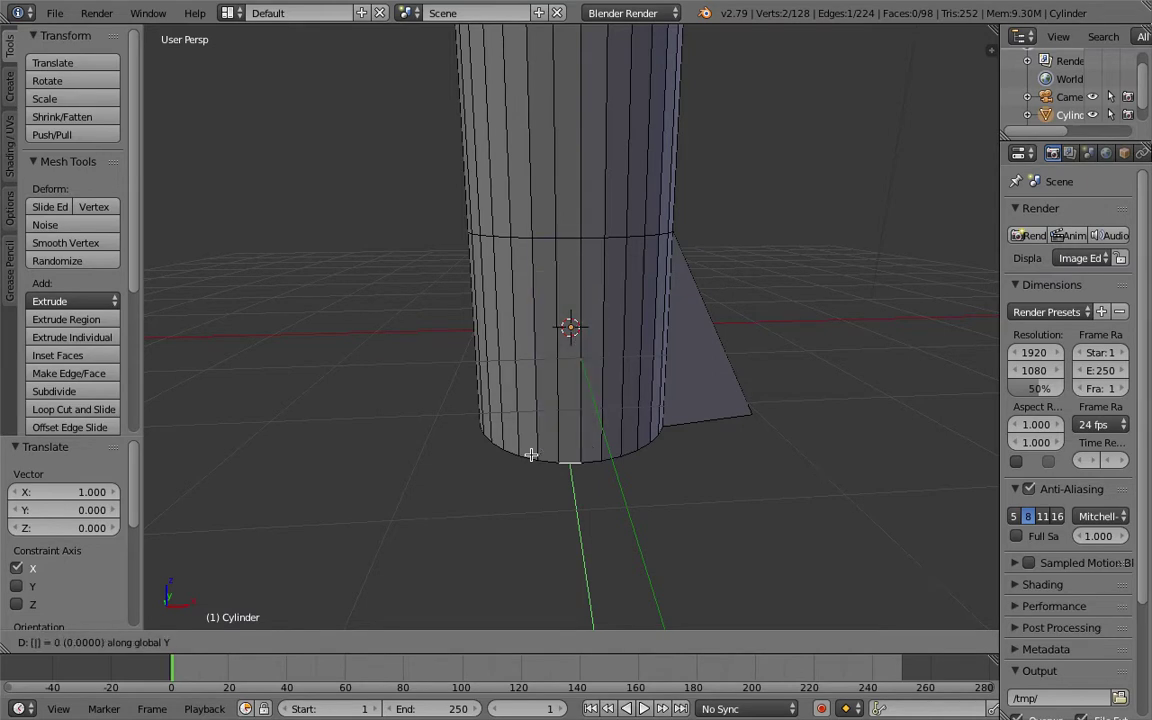
type("-1")
key("Return")
key("KP_4")
key("KP_4")
key("KP_4")
key("KP_4")
key("KP_6")
key("KP_6")
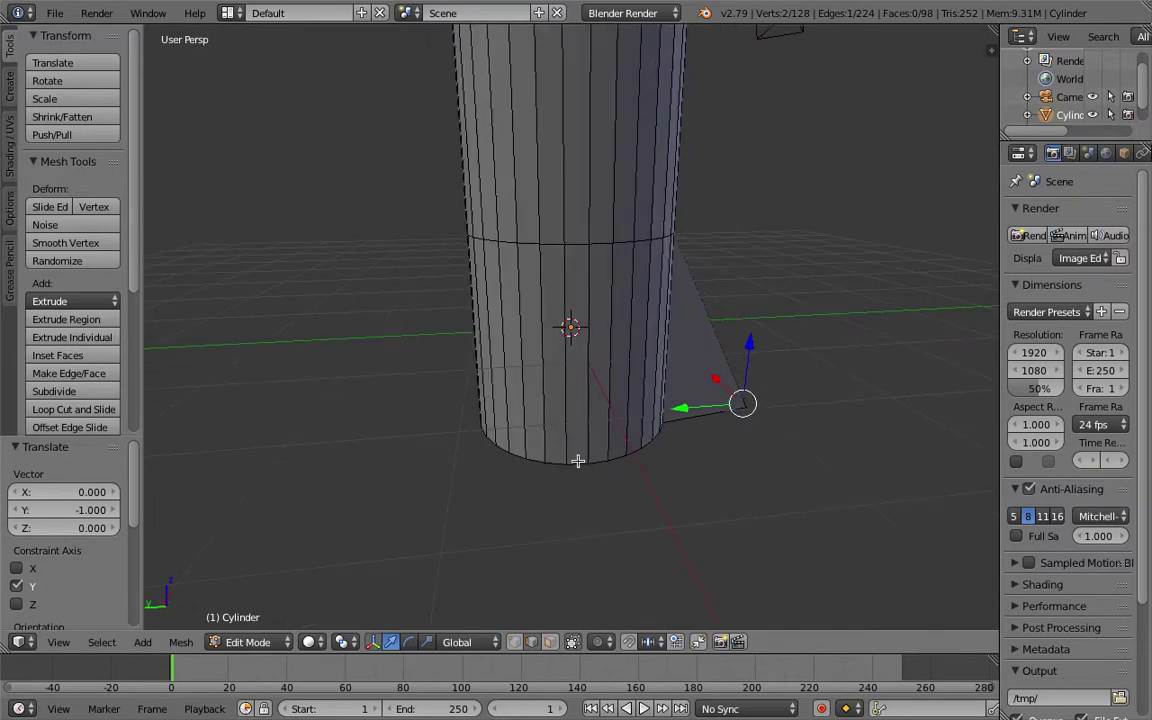
Pull a third bottom edge 1 unit along -X for the third fin
right_click(578, 461)
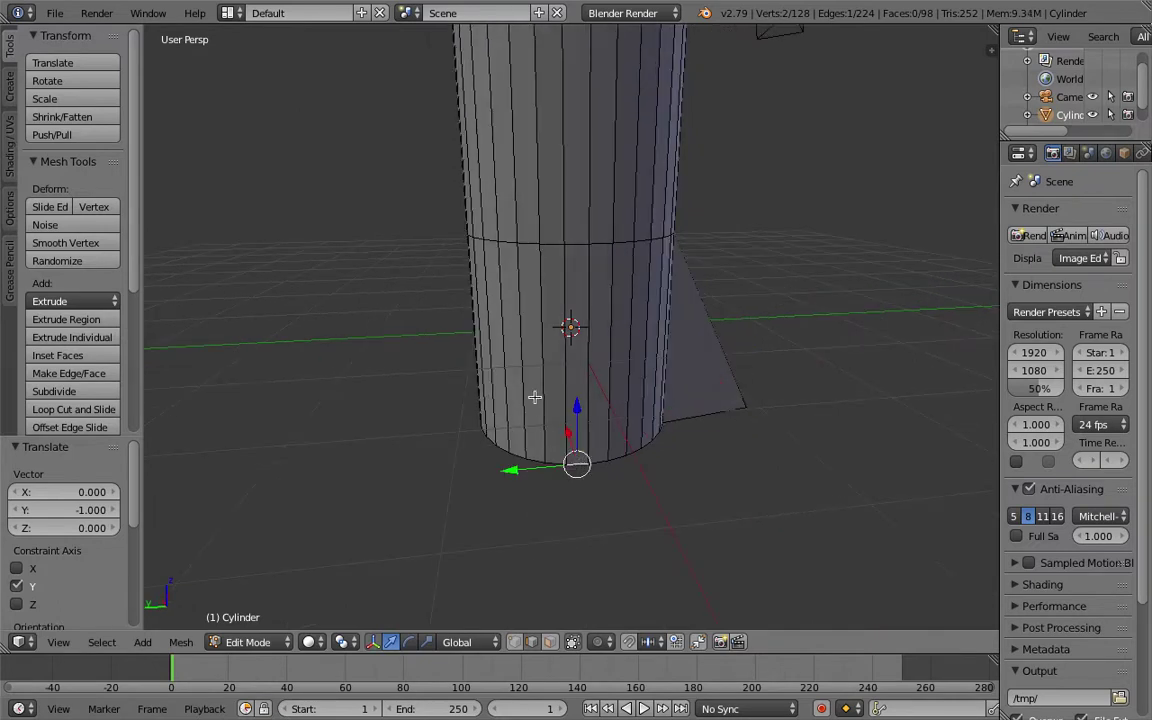
key("g")
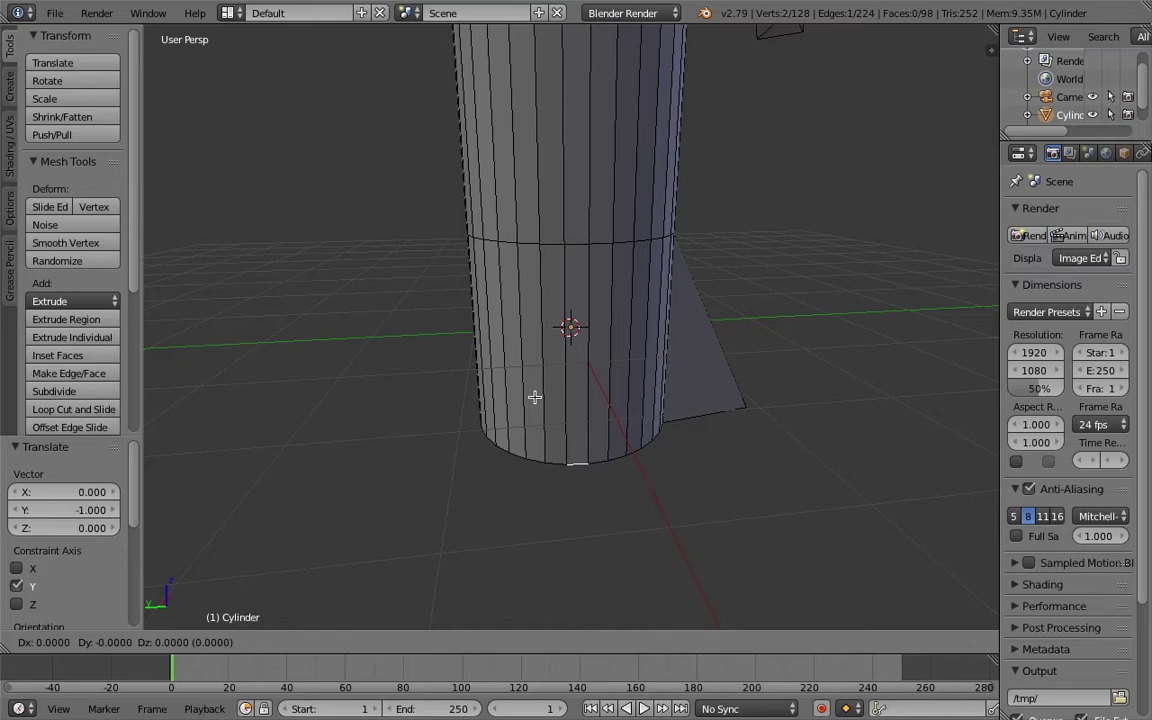
type("x")
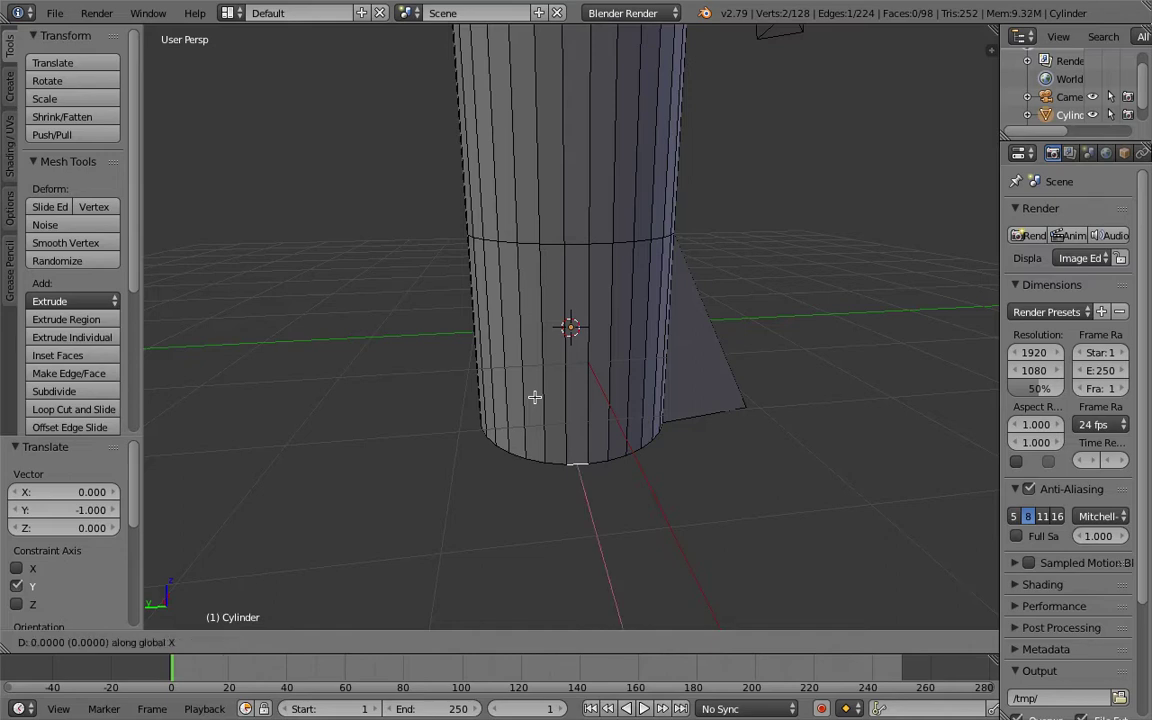
type("-1")
key("Return")
mouse_move(517, 398)
middle_mouse_down()
mouse_move(527, 468)
mouse_move(555, 466)
middle_mouse_up()
Pull the last bottom edge 1 unit along Y for the fourth fin
right_click(526, 462)
right_click(553, 465)
key("g")
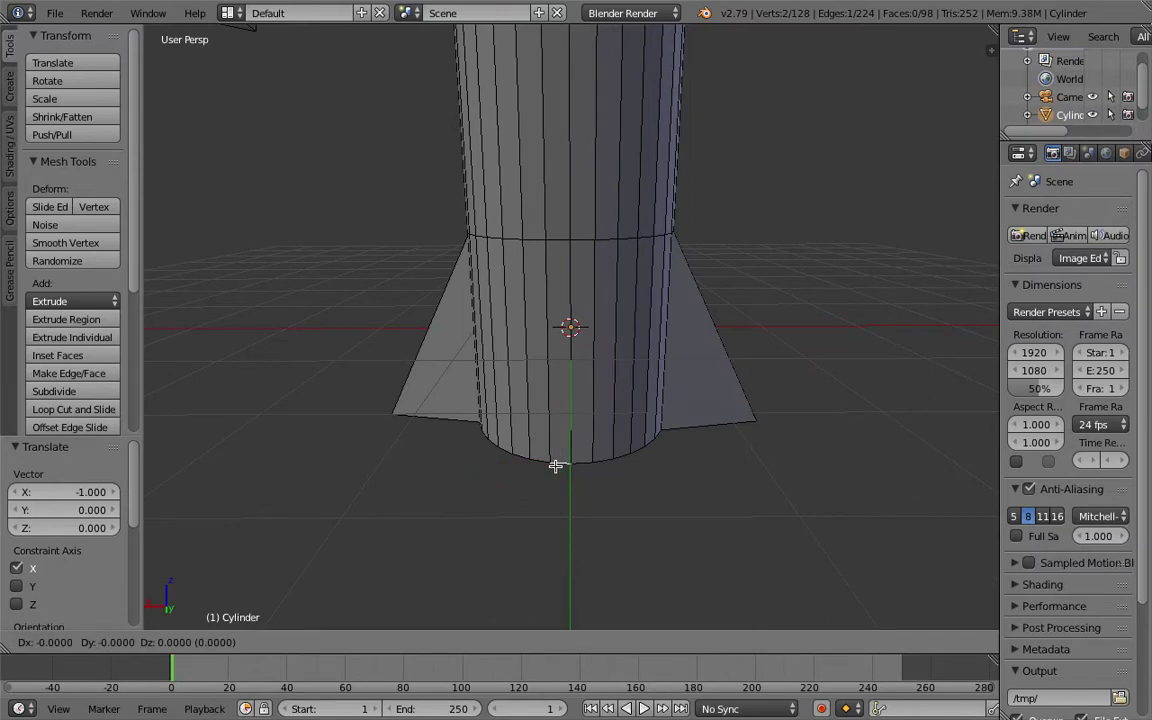
type("y")
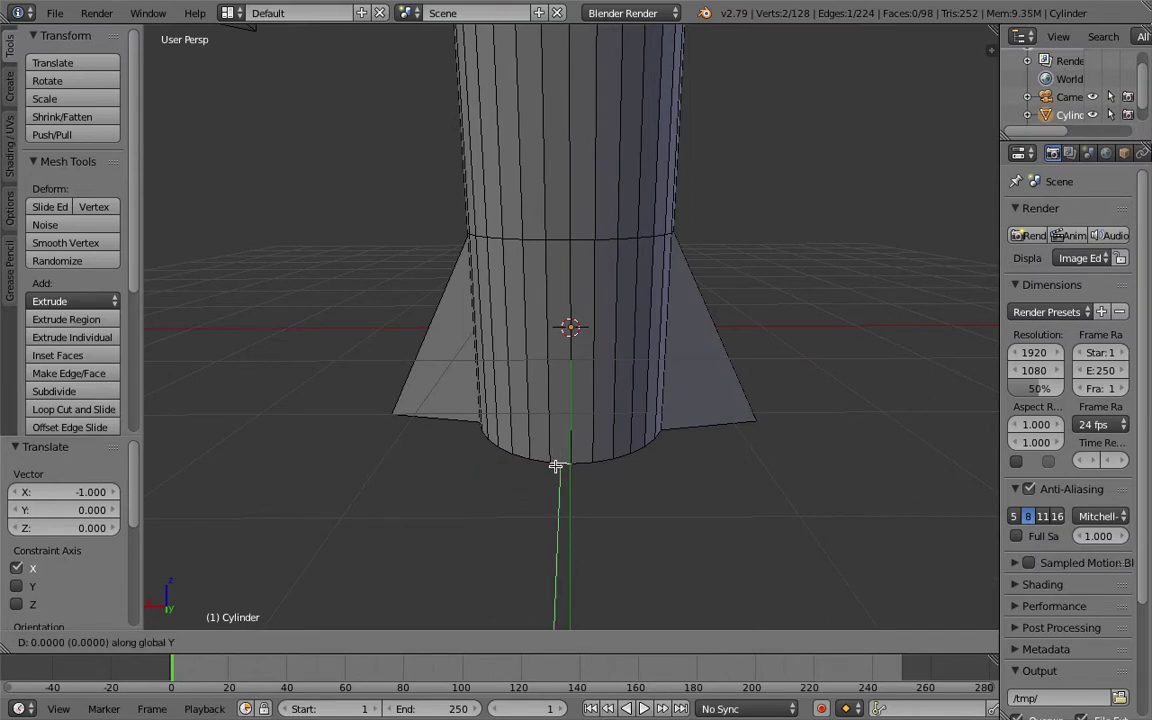
type("1")
key("Return")
key("KP_6")
key("KP_6")
key("KP_6")
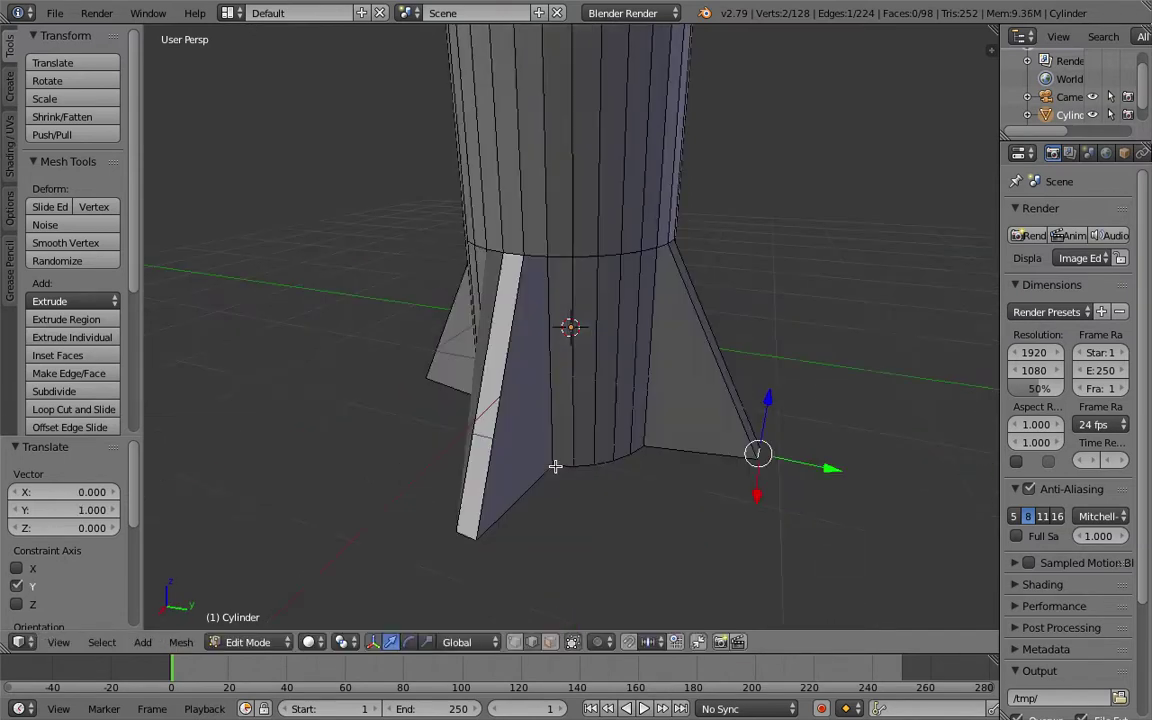
key("KP_6")
key("KP_6")
key("KP_6")
key("KP_6")
key("KP_6")
key("KP_6")
key("KP_6")
key("KP_6")
scroll(545, 482, "down", 3)
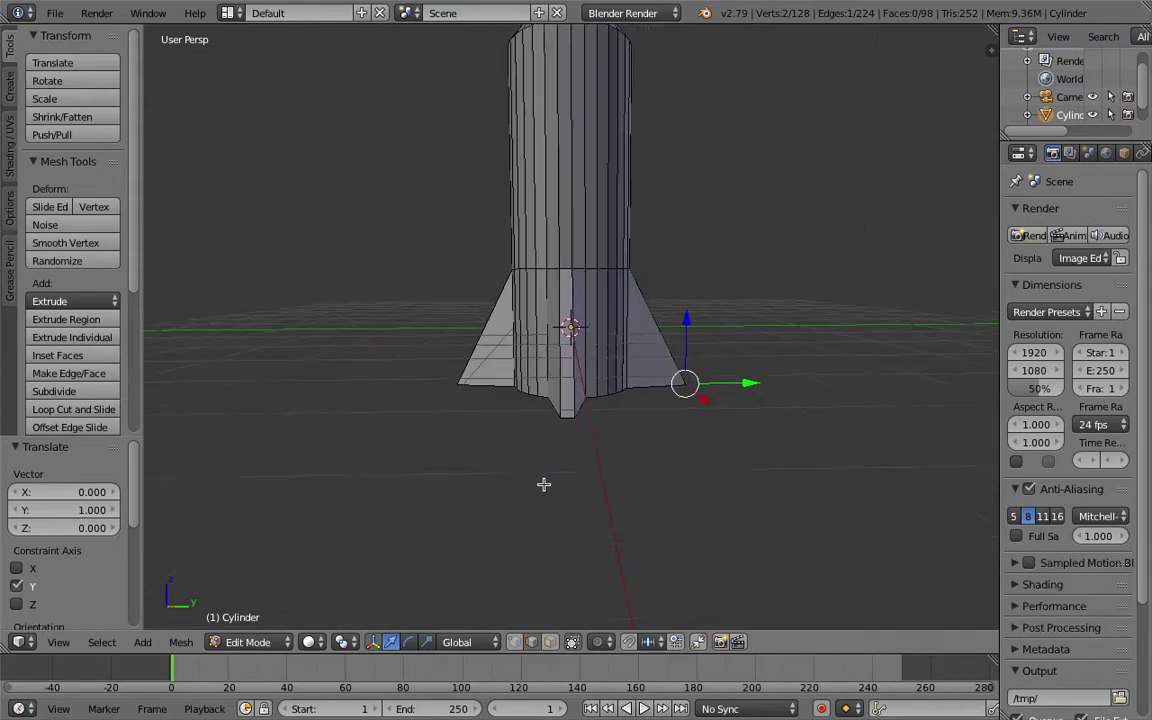
Return the finished rocket to Object Mode, widen the Properties editor and show its Material tab
key("KP_8")
key("KP_8")
key("KP_8")
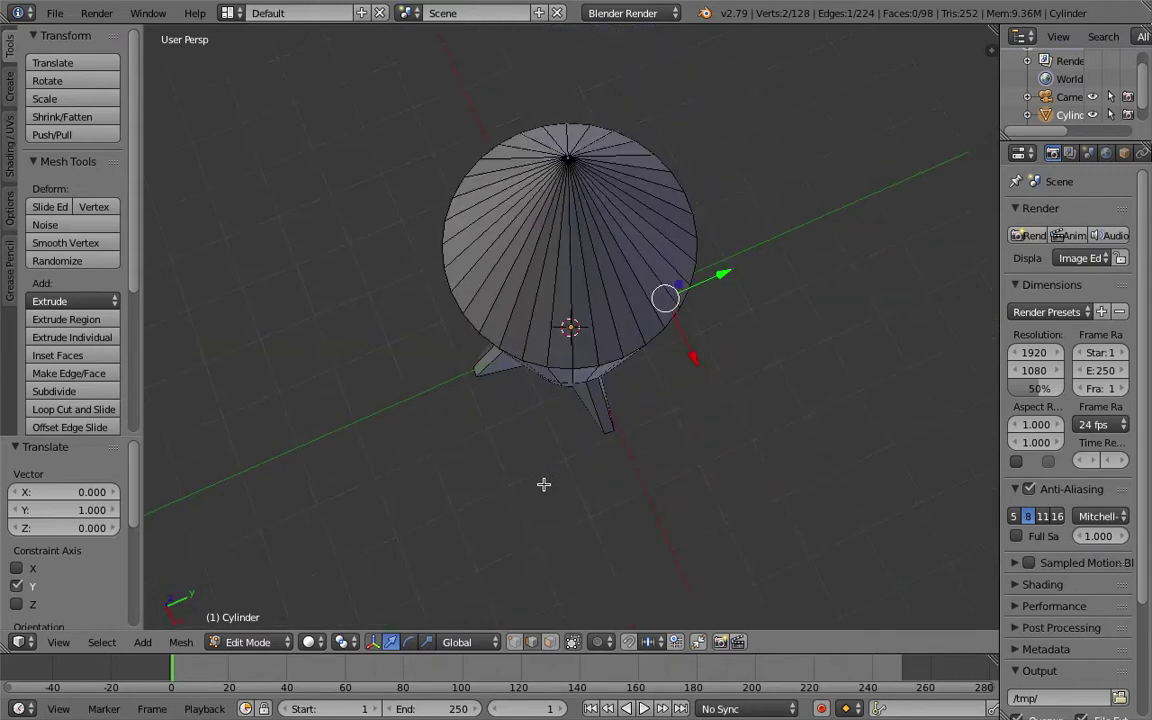
key("KP_8")
key("KP_2")
key("KP_2")
key("KP_8")
key("KP_8")
key("KP_8")
key("KP_2")
key("KP_2")
key("KP_2")
key("KP_6")
key("KP_6")
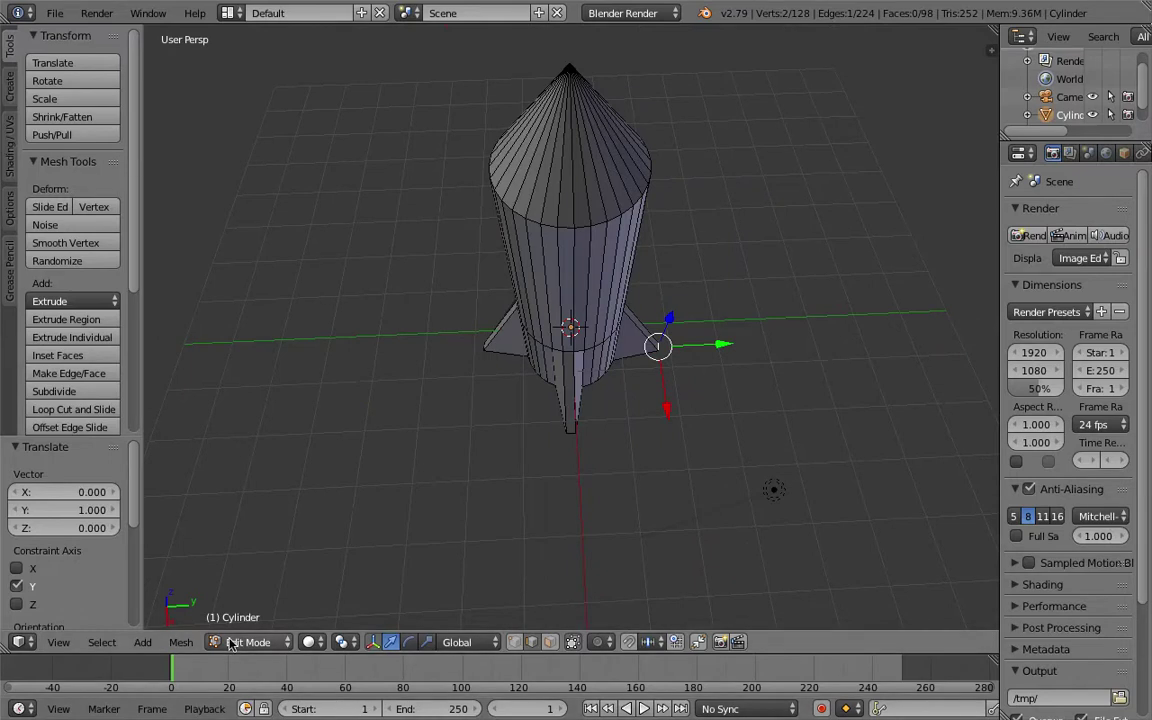
left_click(229, 642)
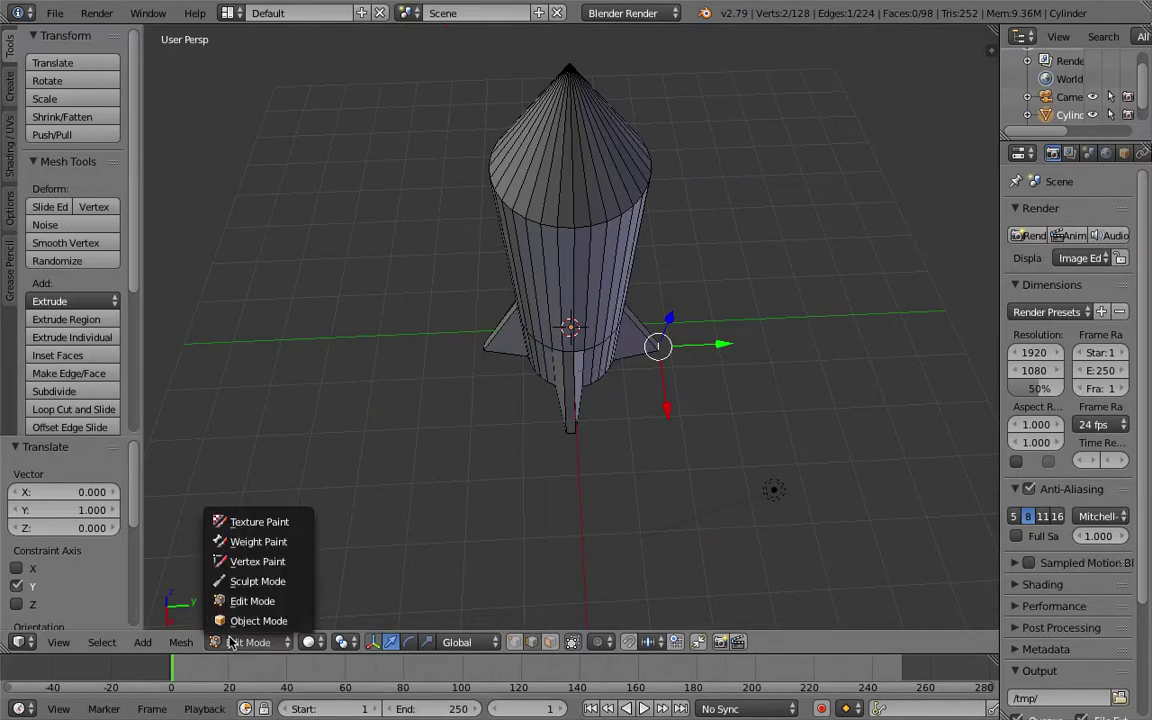
left_click(230, 621)
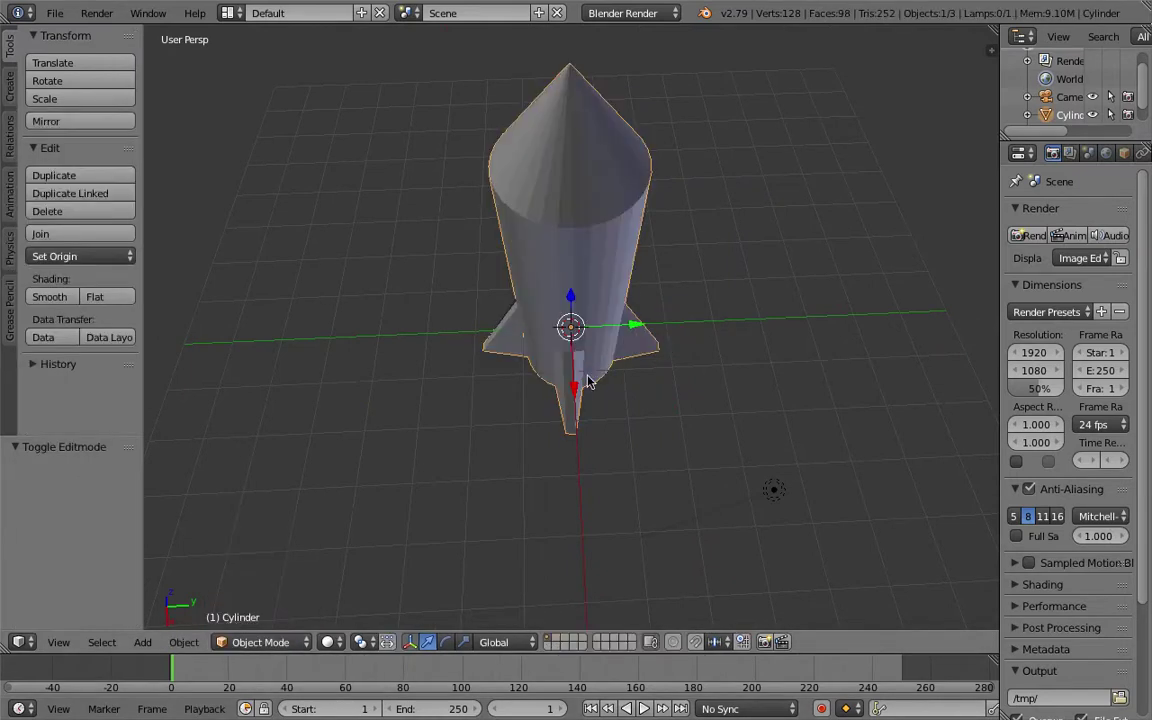
mouse_move(1000, 271)
left_mouse_down()
mouse_move(880, 268)
mouse_move(895, 268)
left_mouse_up()
left_click(1089, 153)
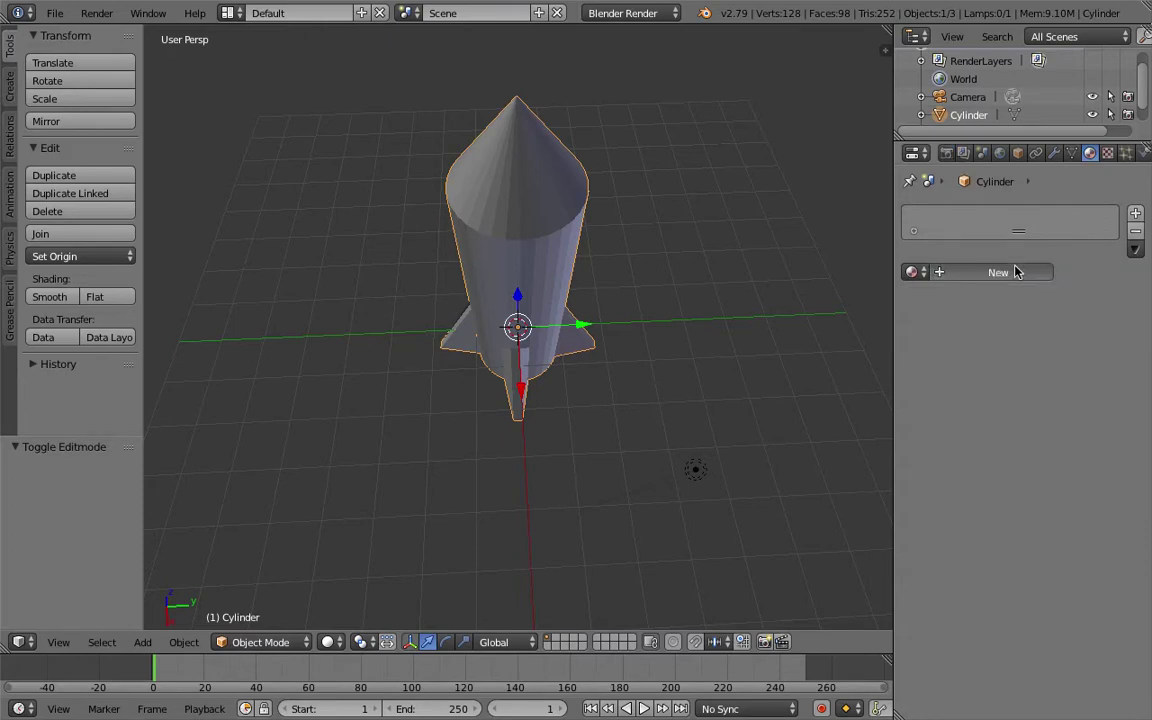
Create Material.001 with a blue diffuse colour of R 0, G 0, B 0.800
left_click(1016, 271)
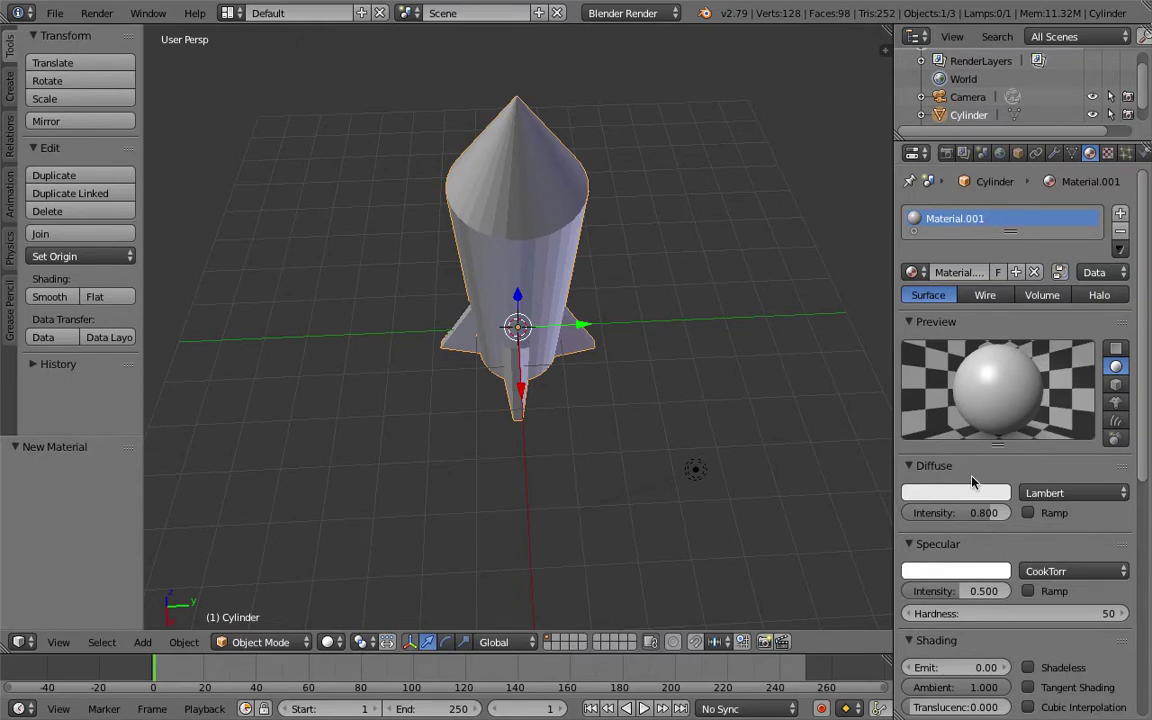
left_click(972, 491)
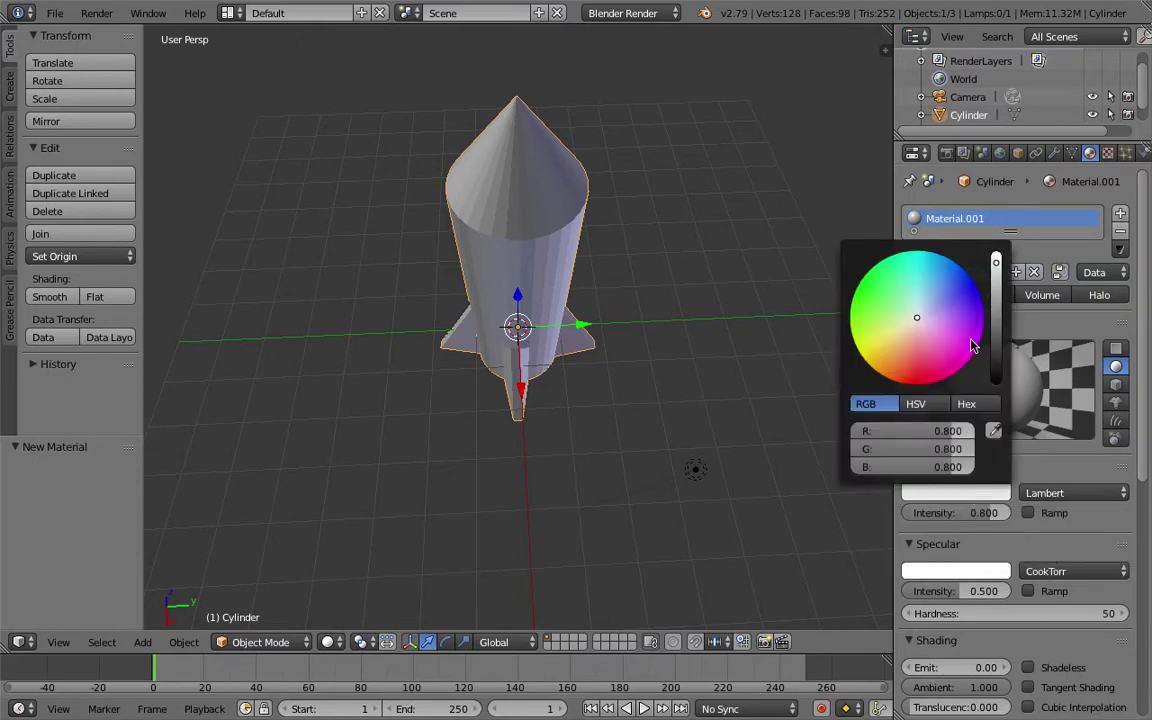
left_click_drag(916, 321, 977, 287)
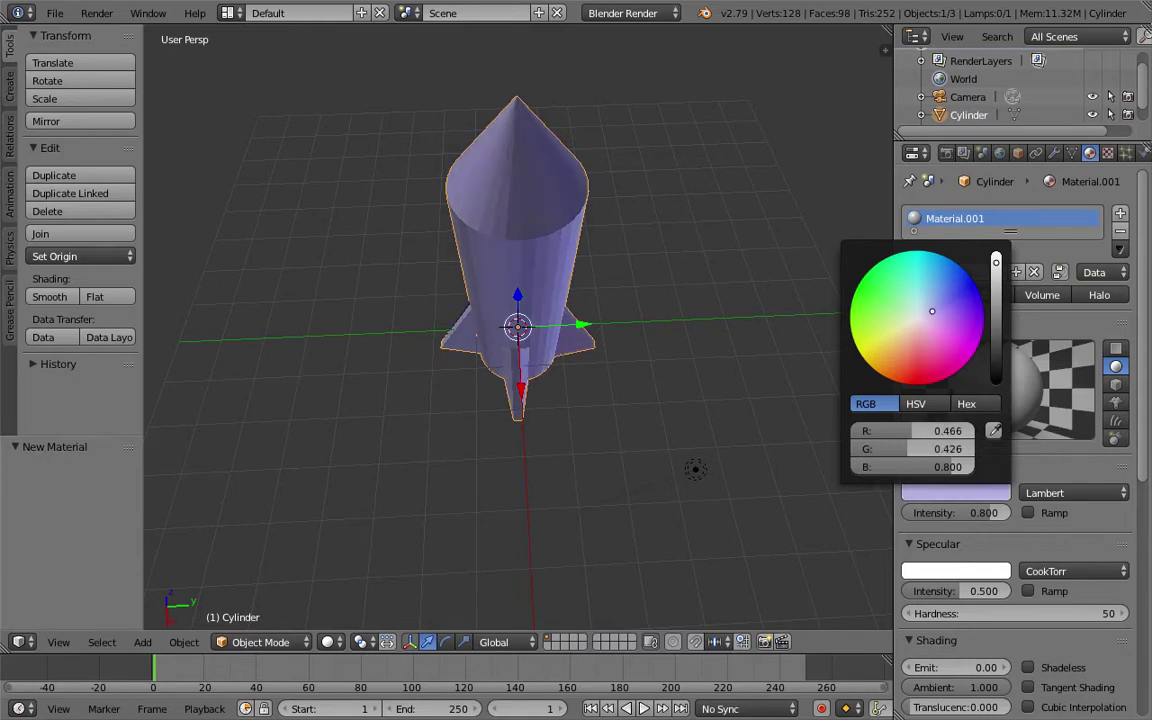
left_click_drag(952, 431, 945, 435)
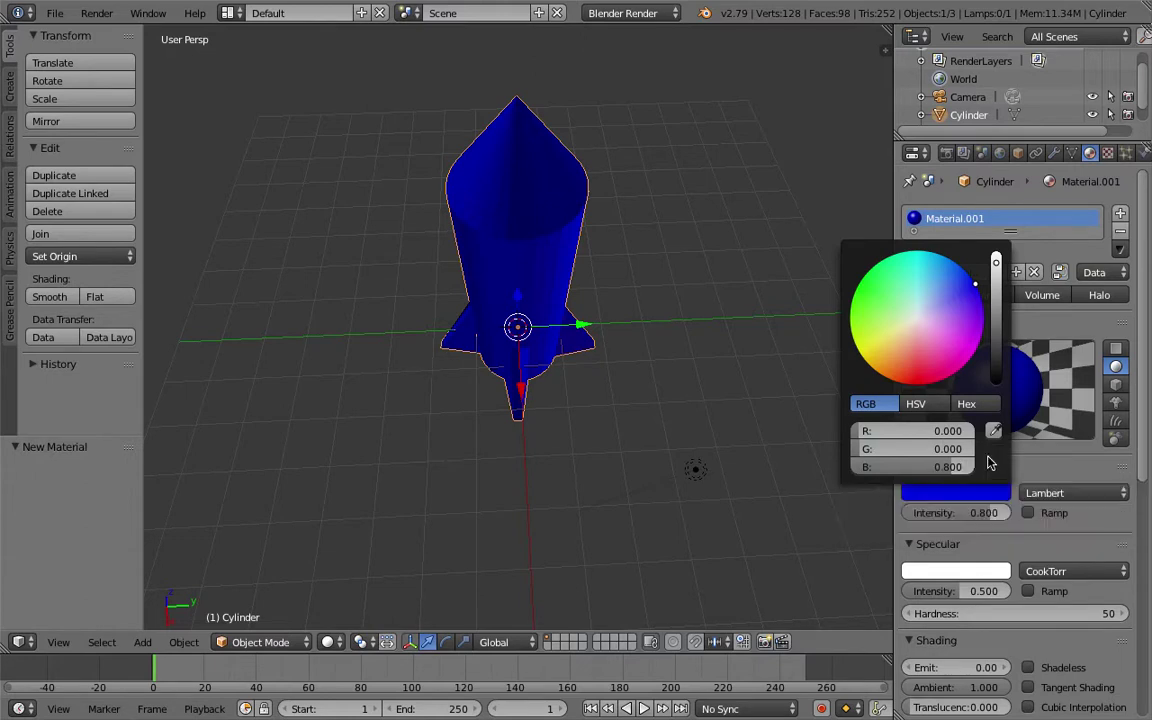
Orbit and zoom around the rocket to view the blue material from several angles
key("KP_8")
key("KP_2")
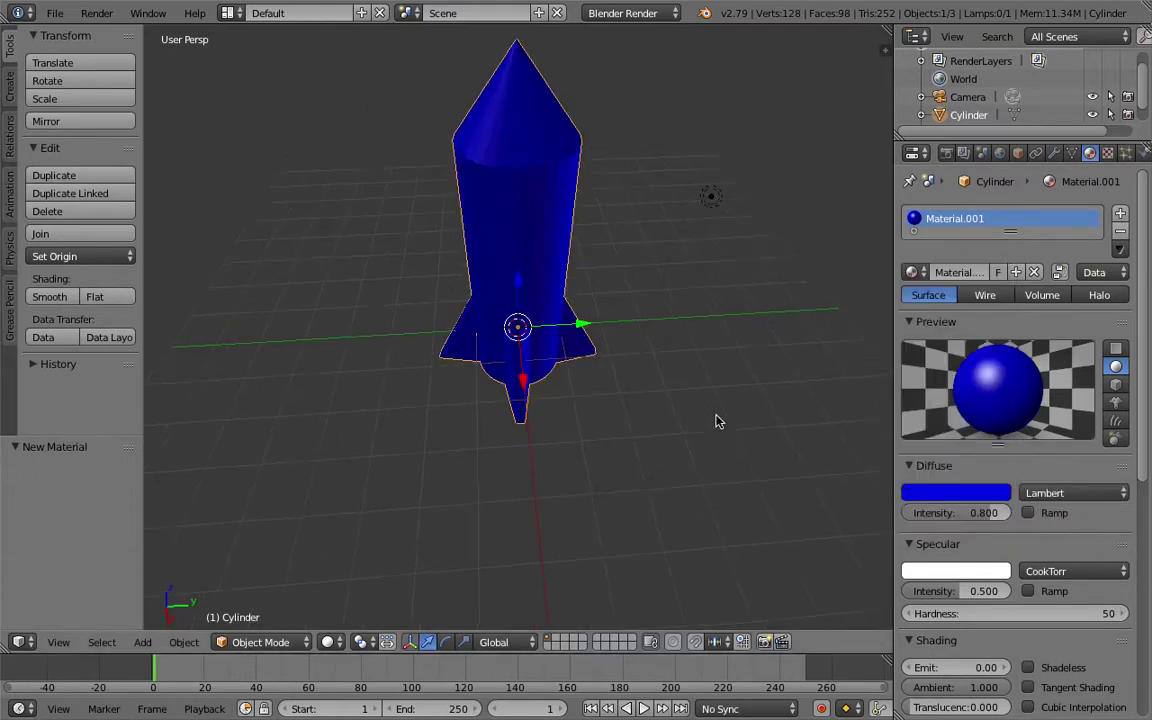
key("KP_2")
key("KP_2")
key("KP_2")
key("KP_2")
key("KP_2")
key("KP_2")
key("KP_2")
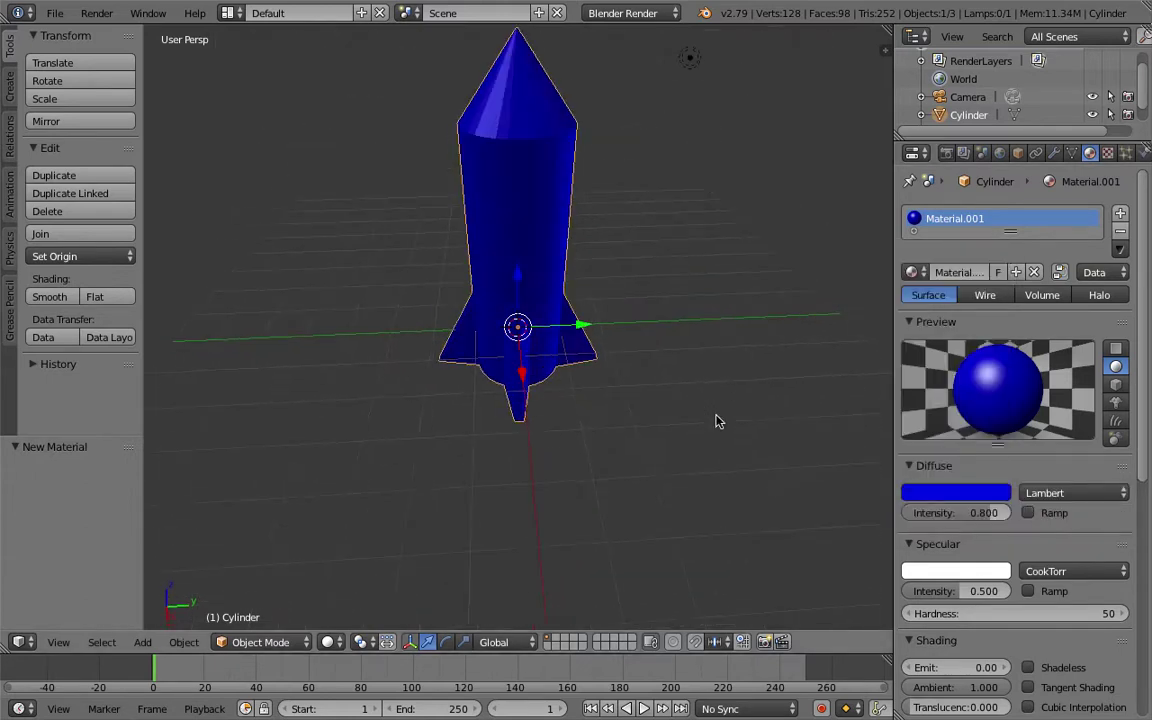
scroll(716, 421, "up", 2)
scroll(716, 421, "up", 2)
scroll(716, 421, "down", 4)
key("KP_8")
key("KP_4")
key("KP_4")
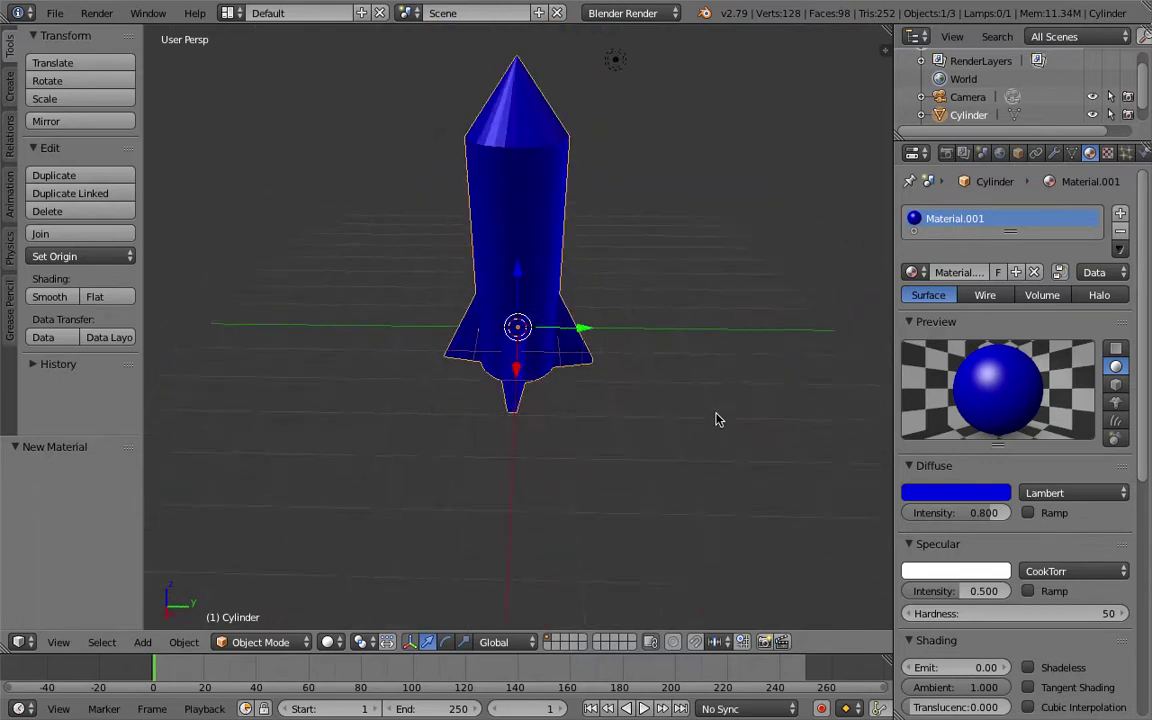
key("KP_8")
scroll(716, 421, "up", 2)
key("KP_4")
key("KP_4")
key("KP_4")
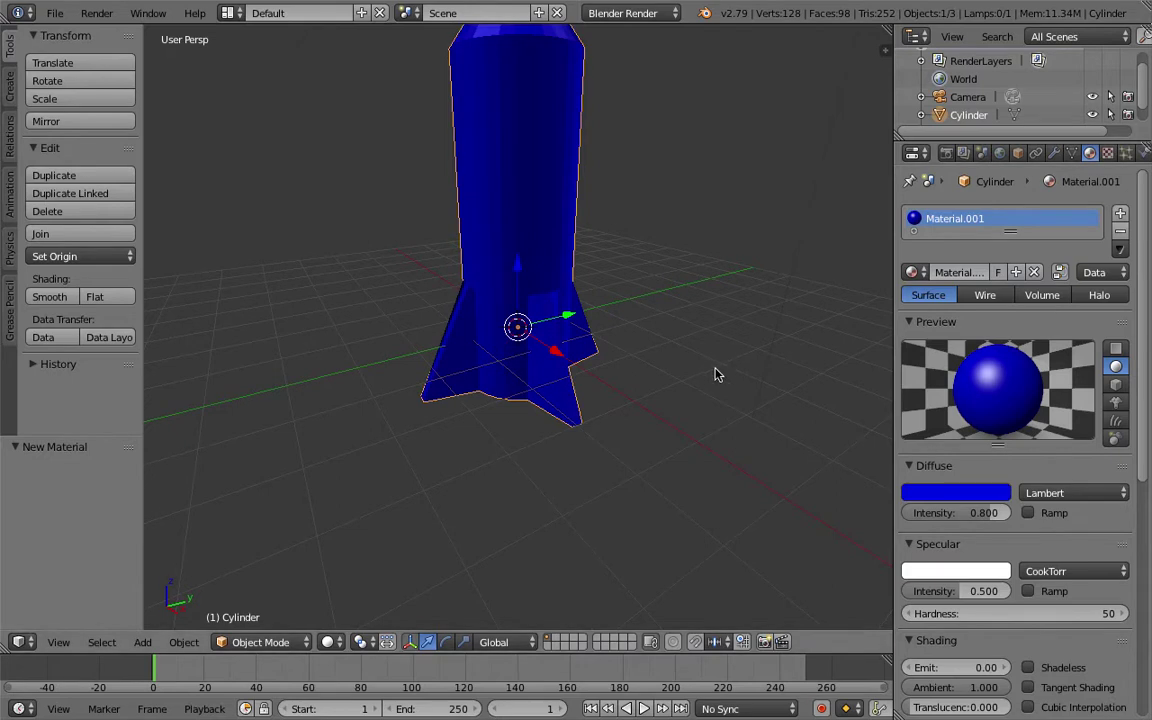
key("KP_4")
key("KP_4")
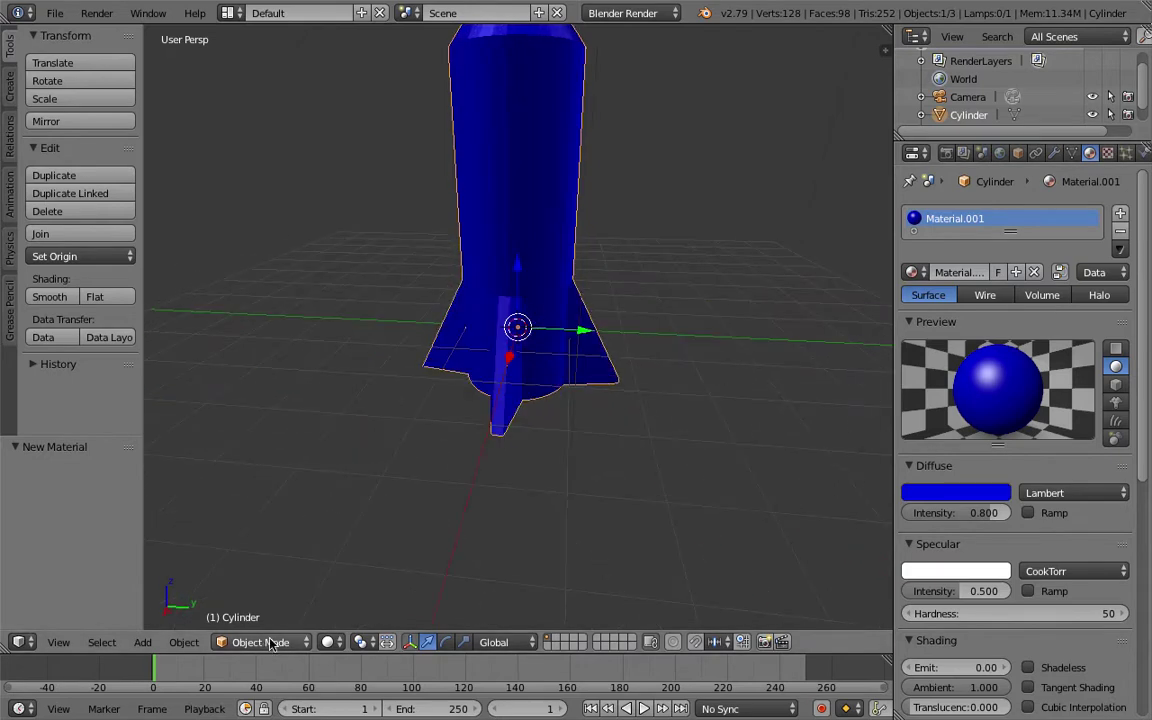
Add a second material slot holding a new Material.002 and open its diffuse colour
left_click(1120, 214)
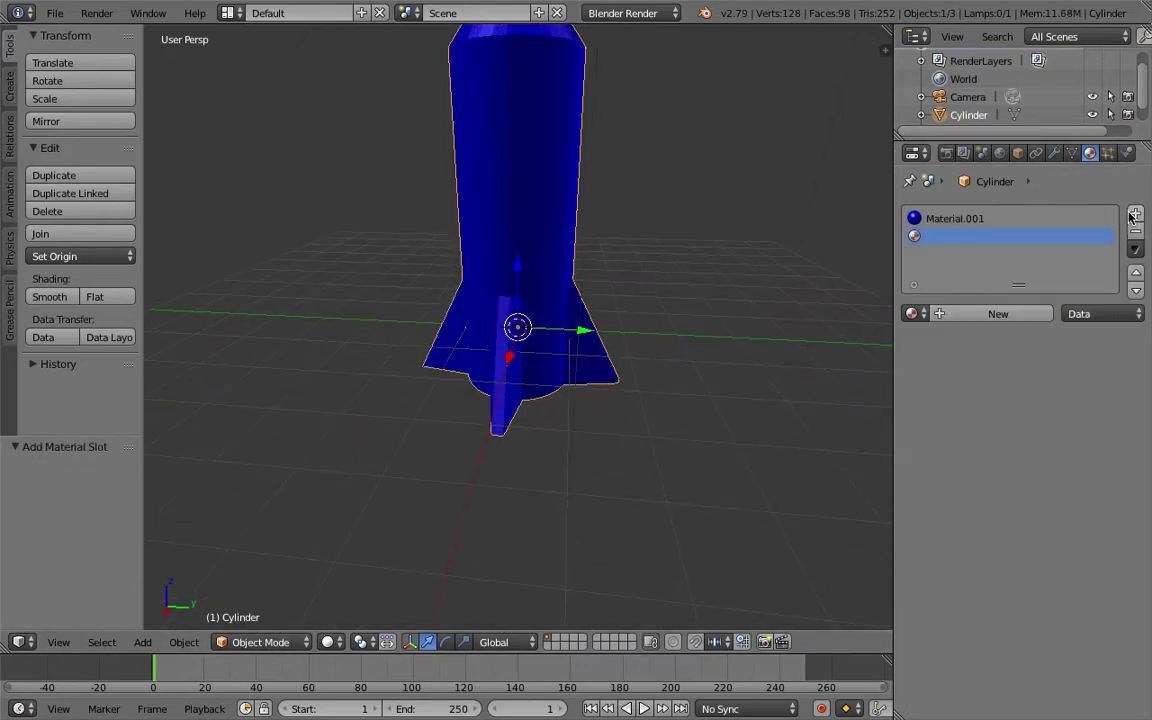
left_click(952, 314)
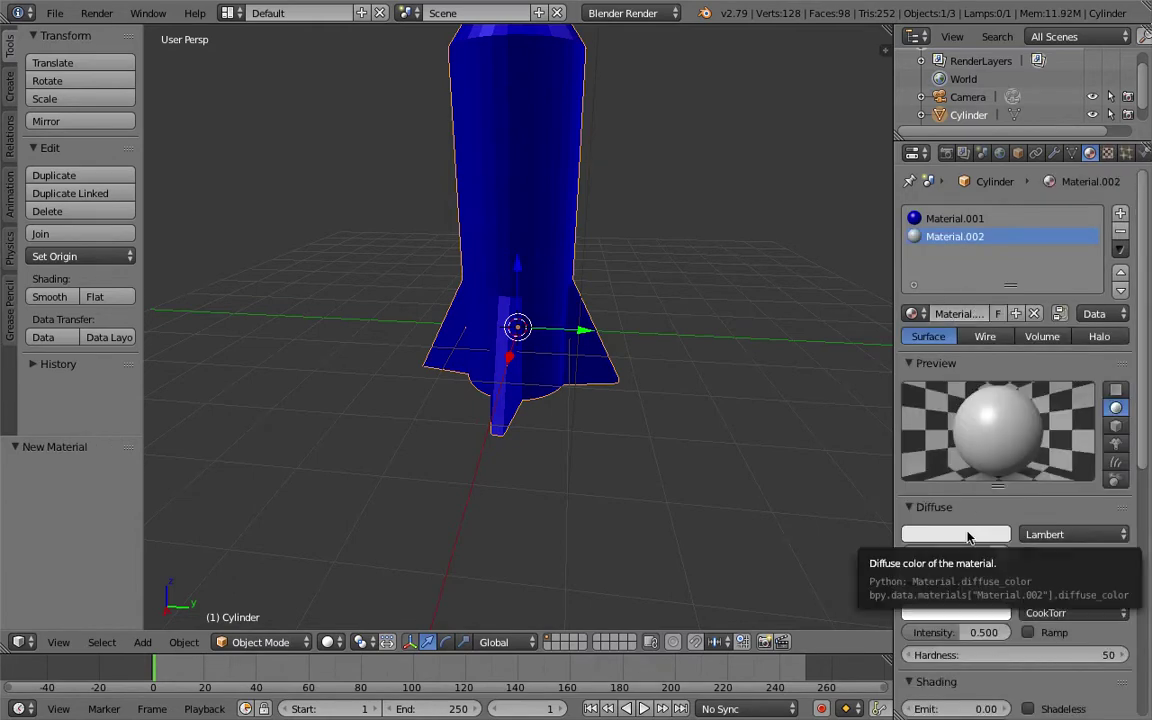
left_click(967, 537)
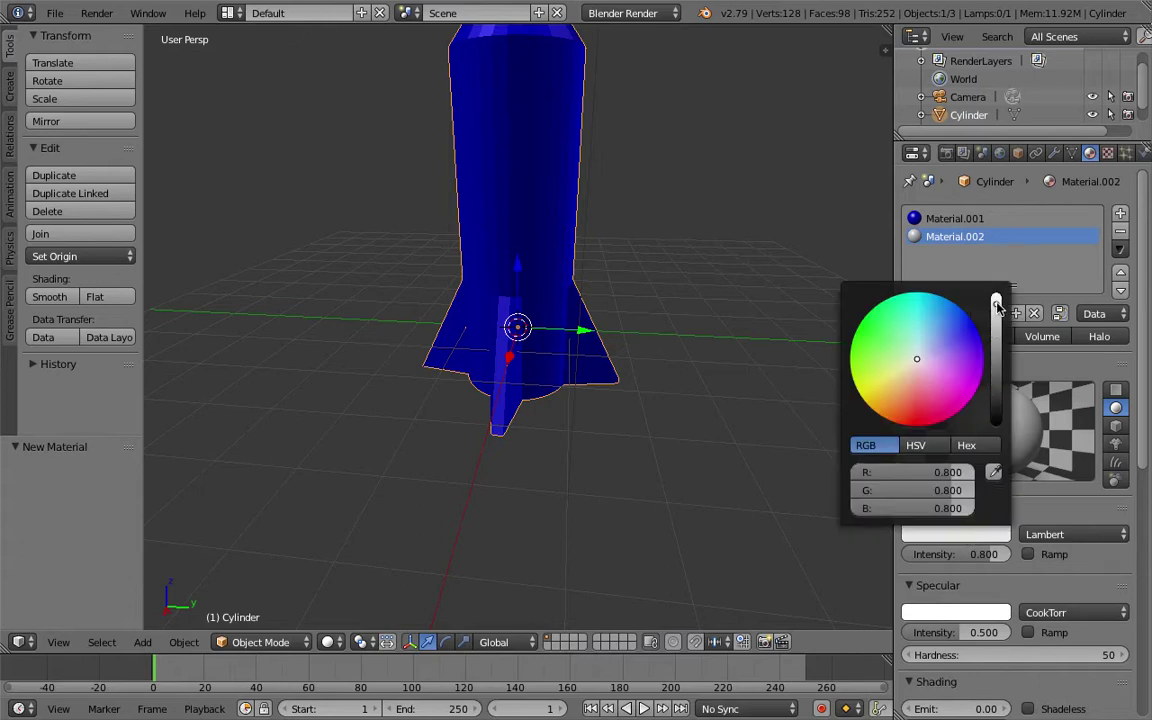
Put the rocket into Edit Mode and turn the view so a fin faces front
left_click(250, 642)
left_click(235, 599)
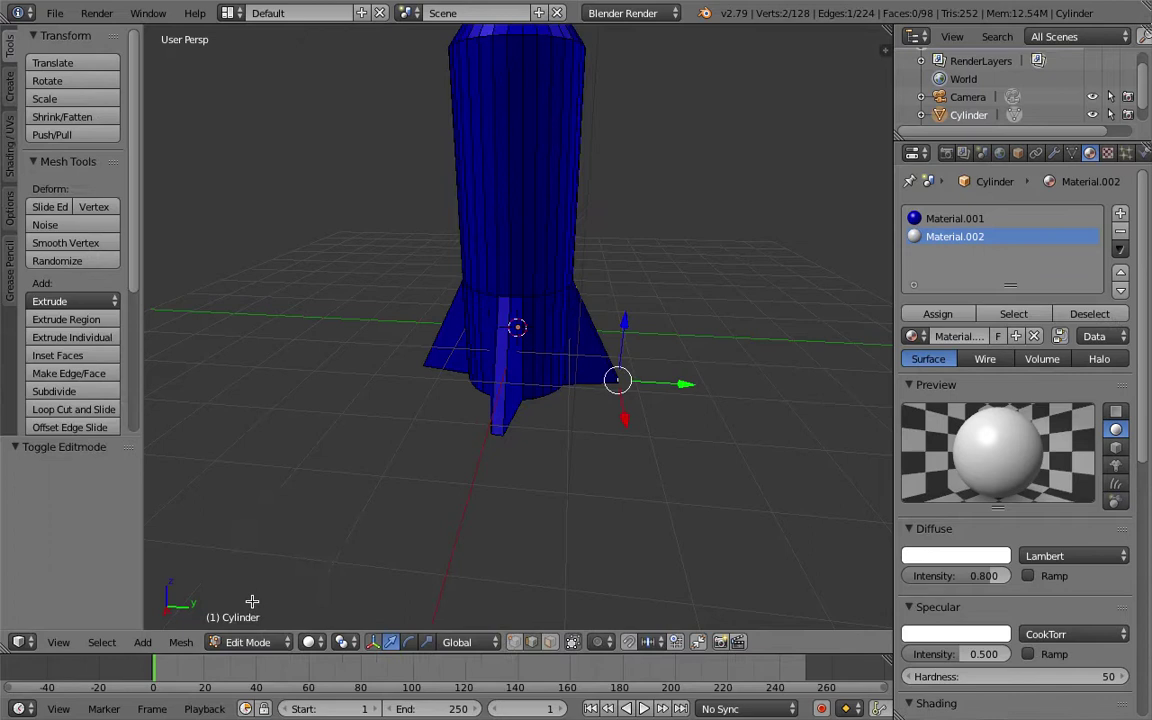
scroll(403, 443, "up", 2)
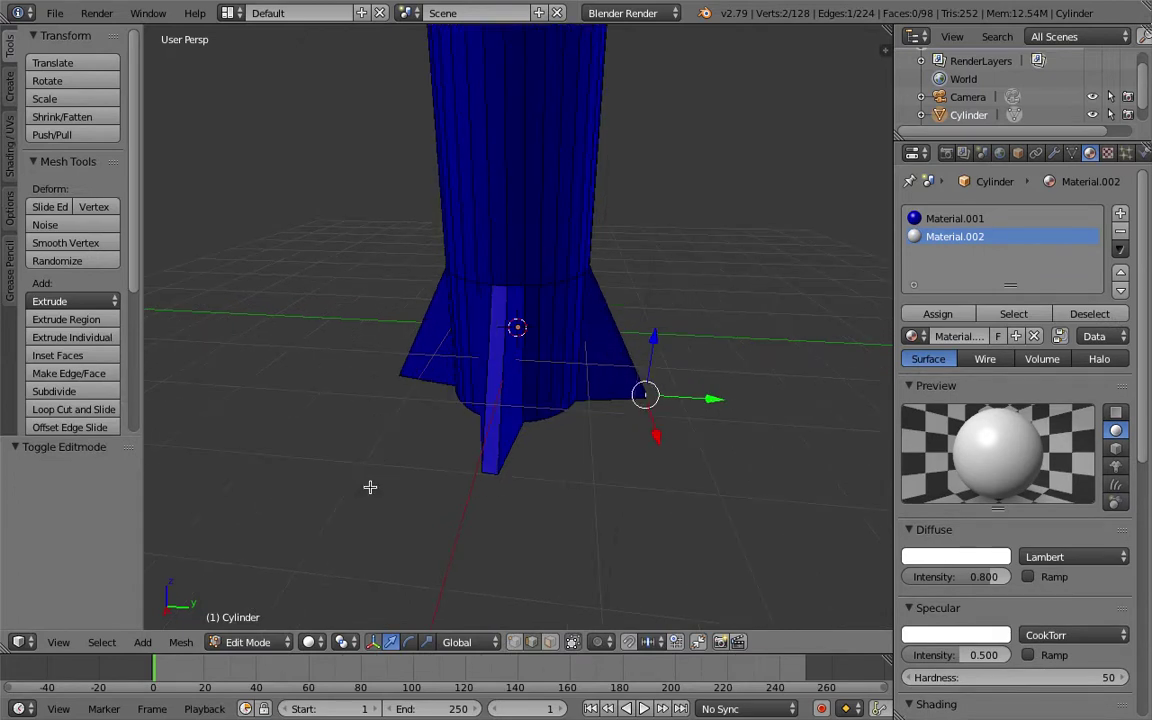
key("KP_4")
key("KP_4")
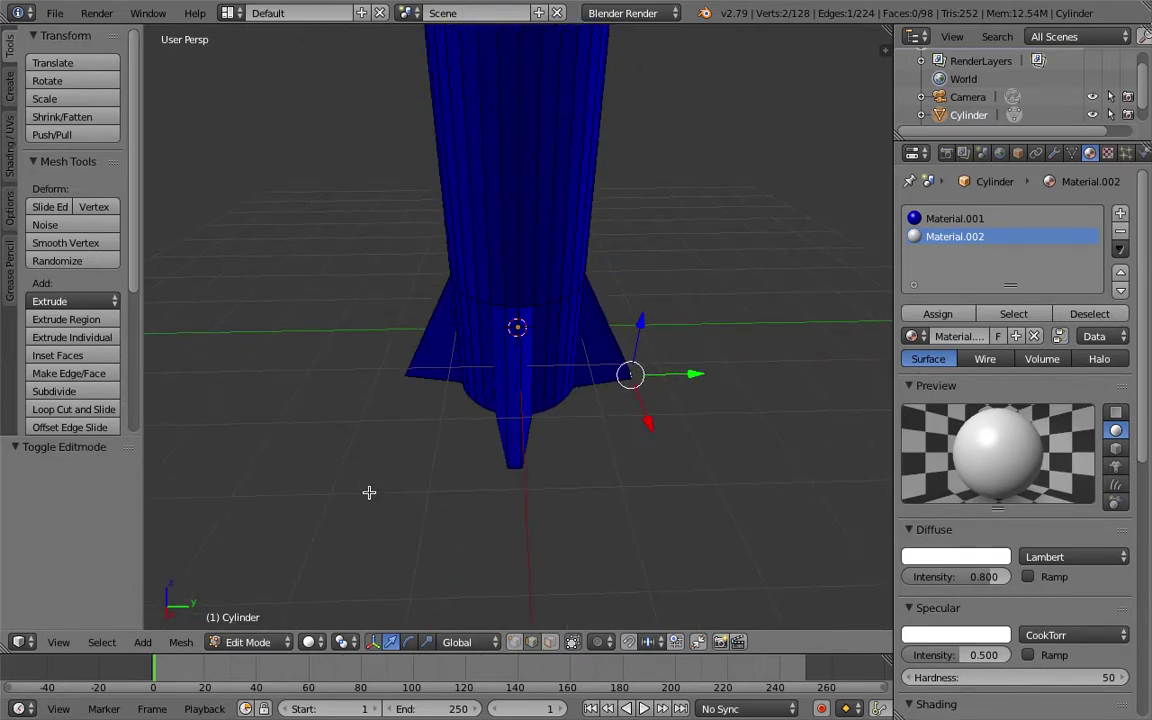
scroll(369, 492, "up", 1)
scroll(369, 492, "up", 1)
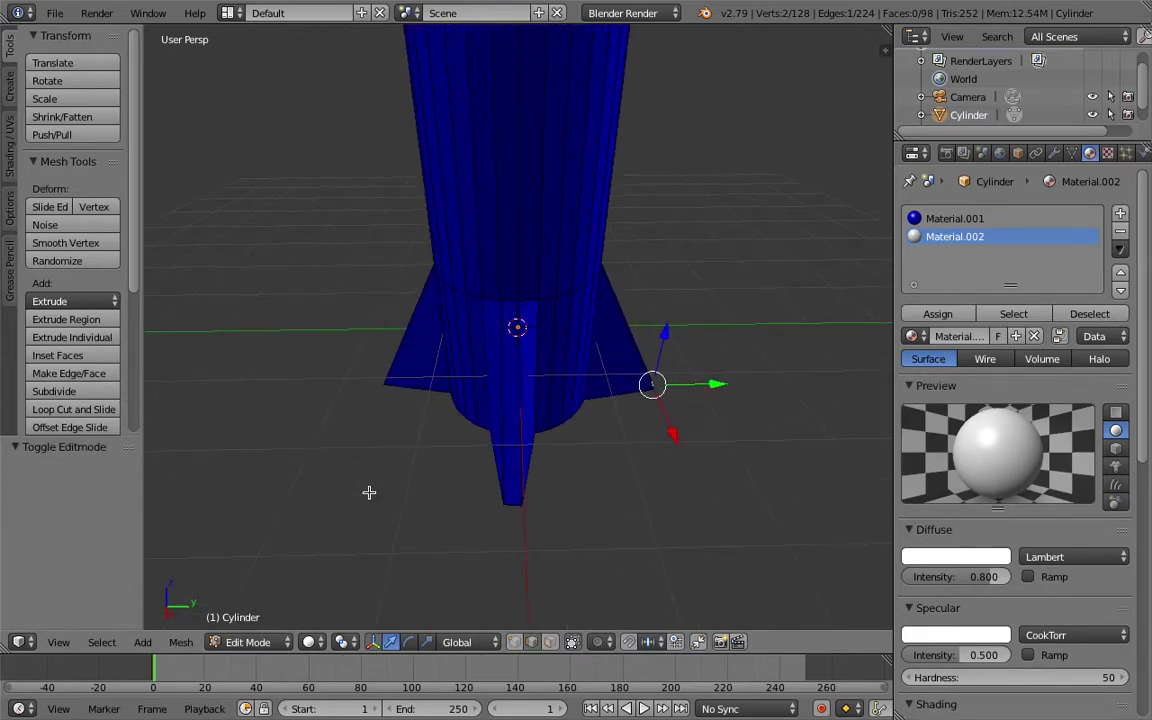
Switch to face selection and assign white Material.002 to the first tall body strip
right_click(513, 280)
left_click(549, 642)
right_click(515, 270)
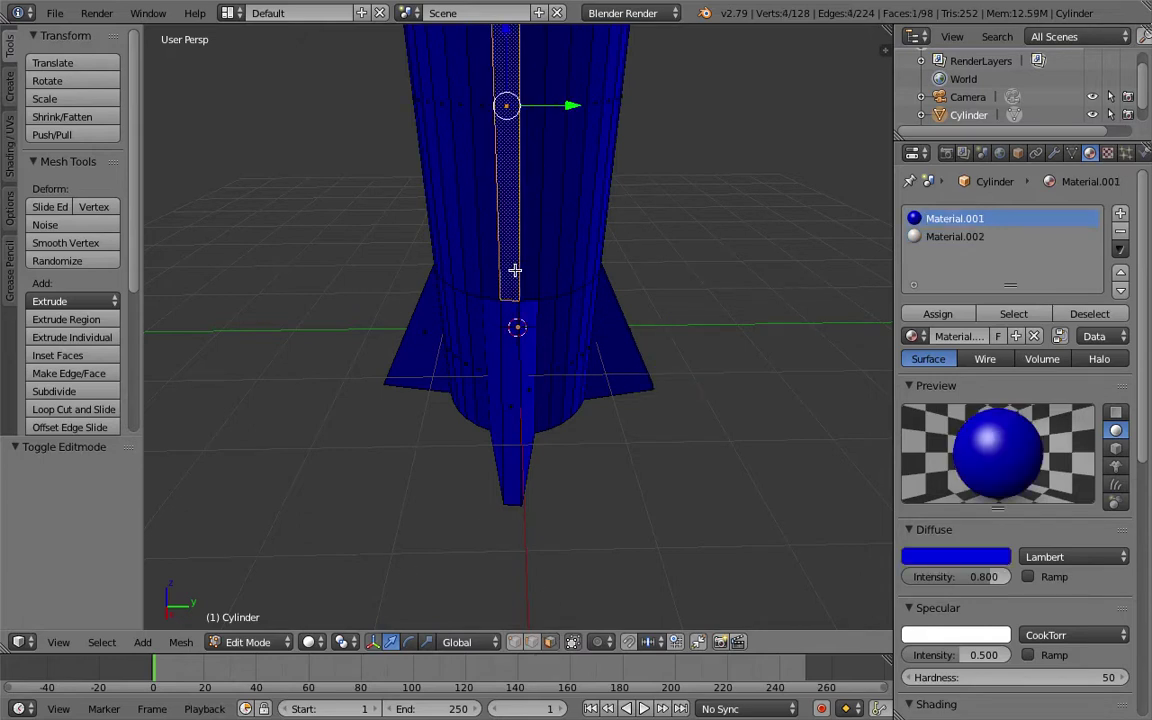
middle_click_drag(515, 270, 515, 270)
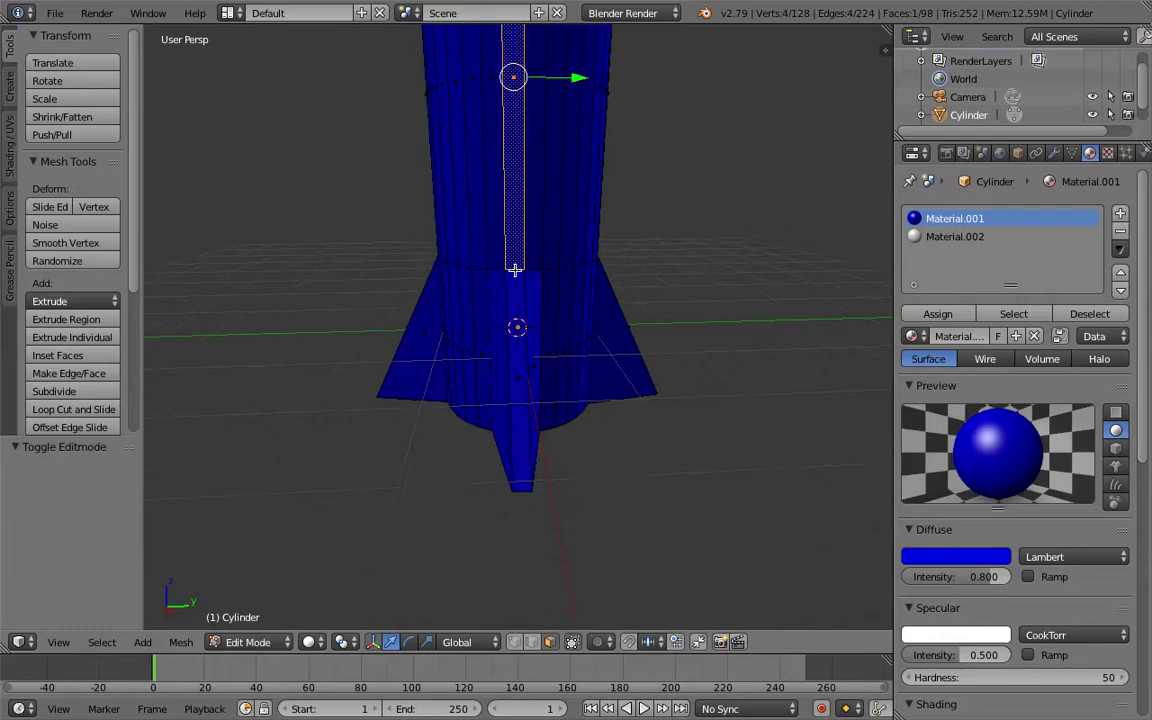
left_click(1003, 236)
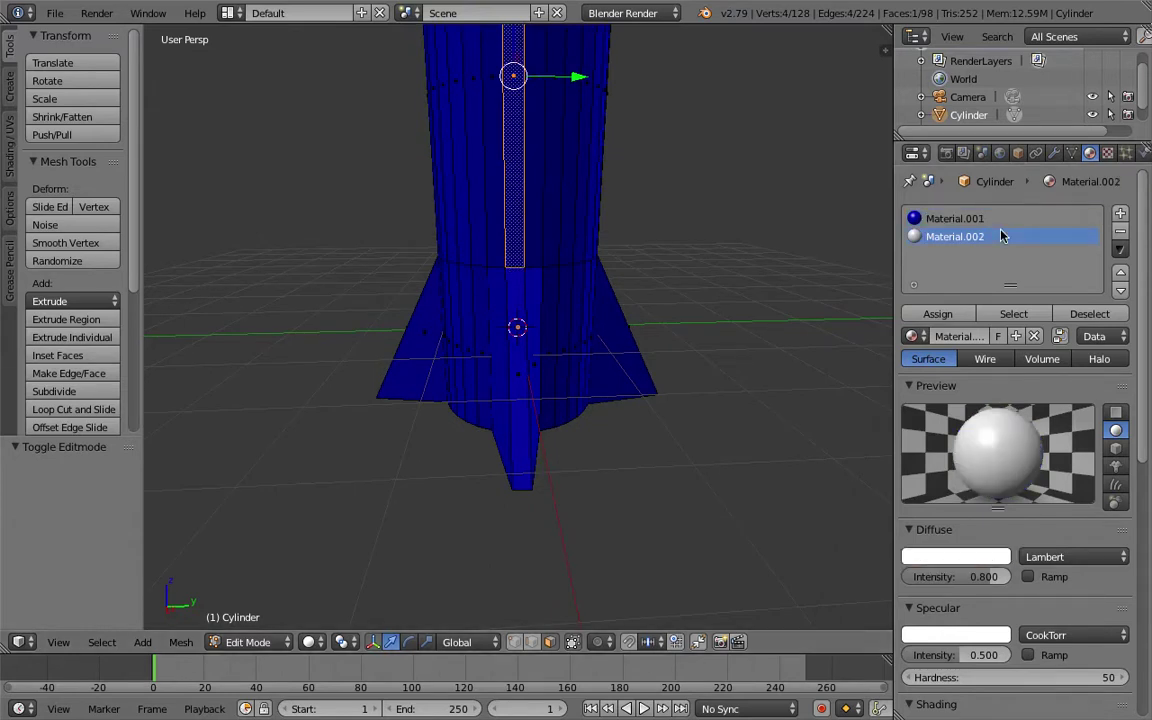
left_click(935, 316)
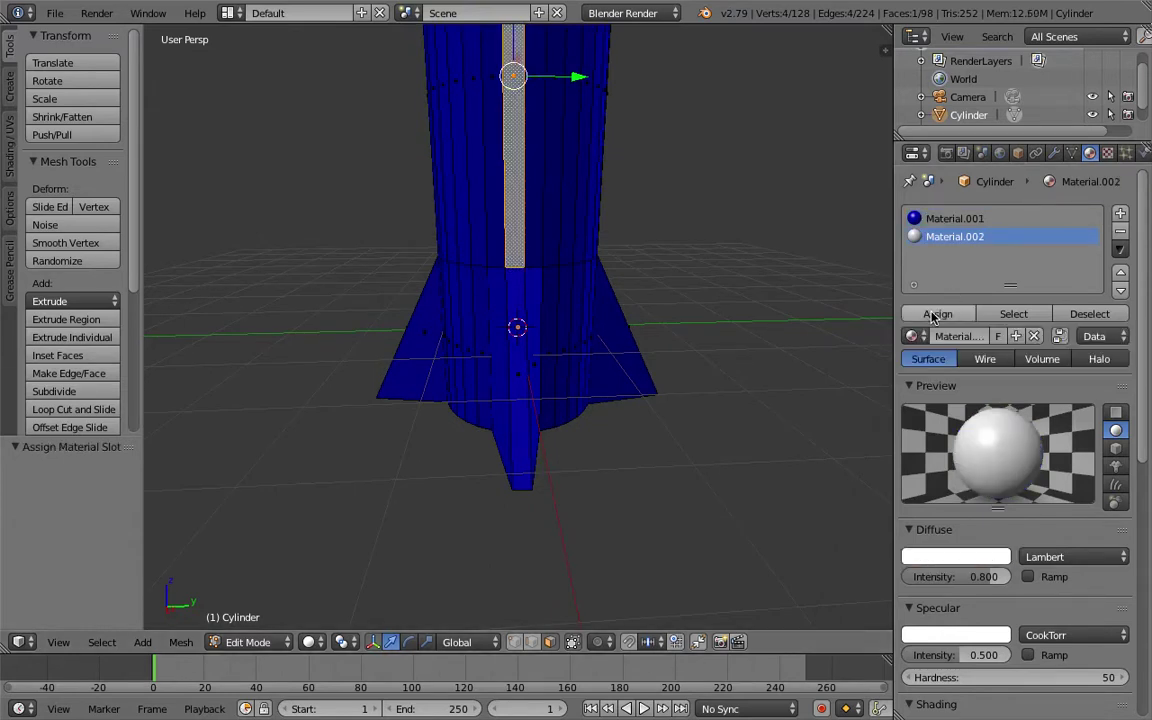
middle_click_drag(555, 283, 556, 286)
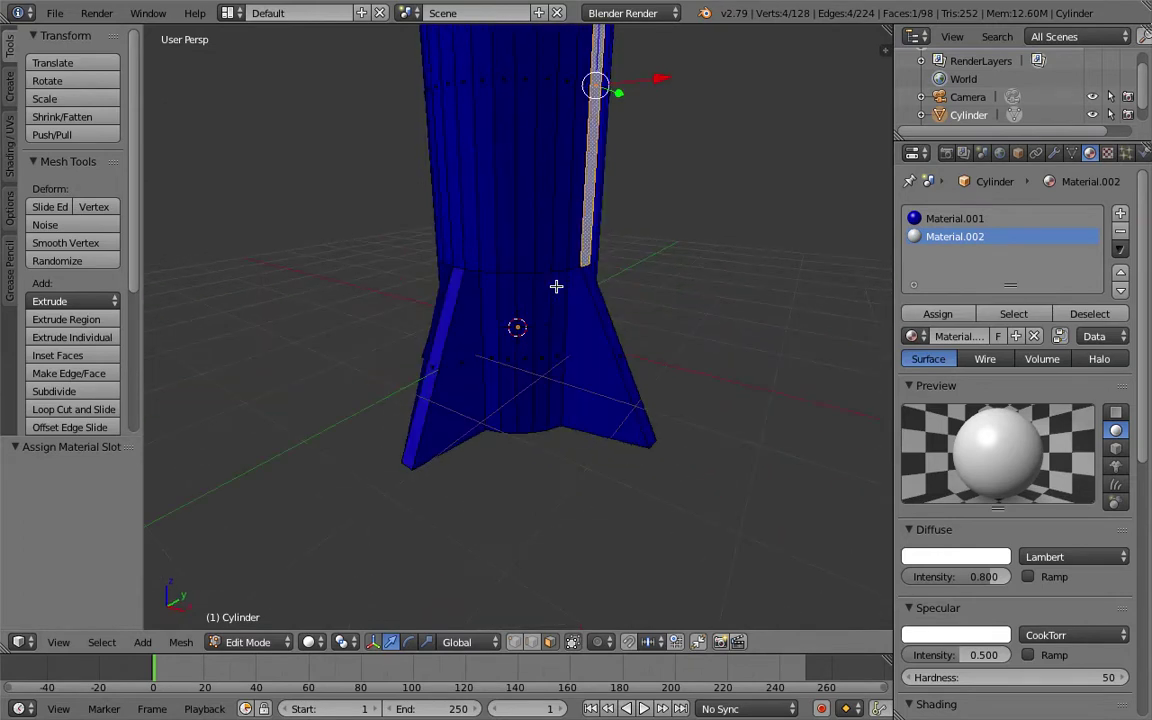
Assign Material.002 to three more alternating body strips, turning them white
right_click(568, 180)
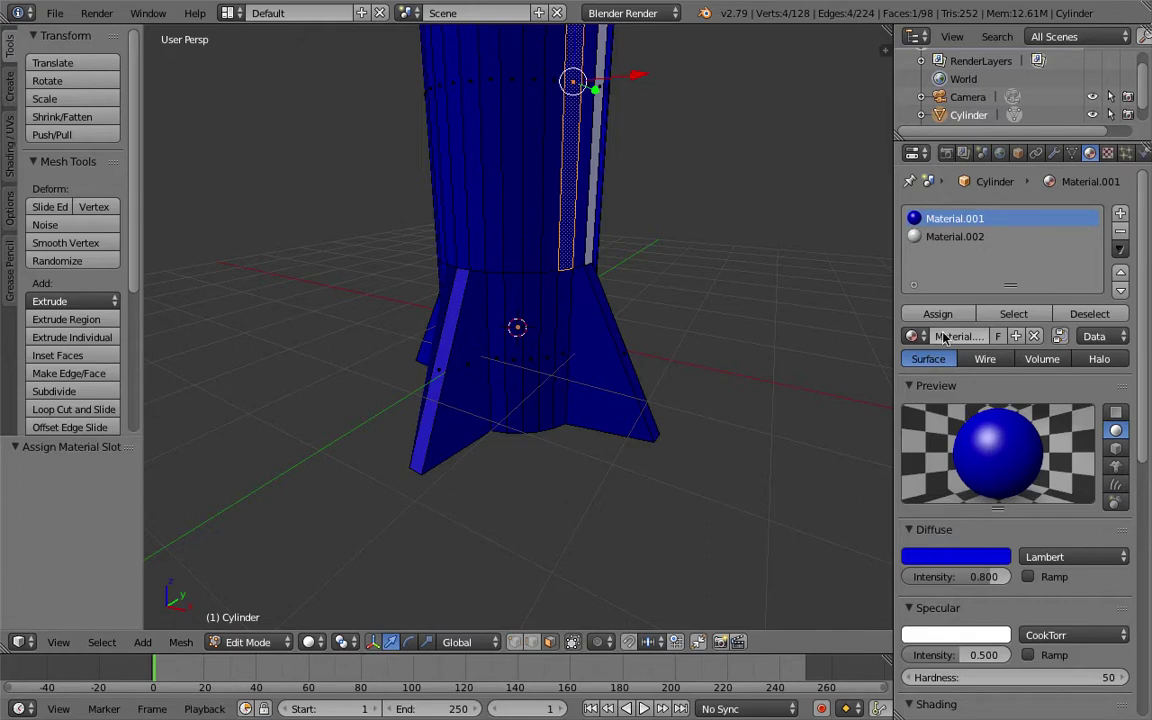
left_click(948, 240)
left_click(940, 314)
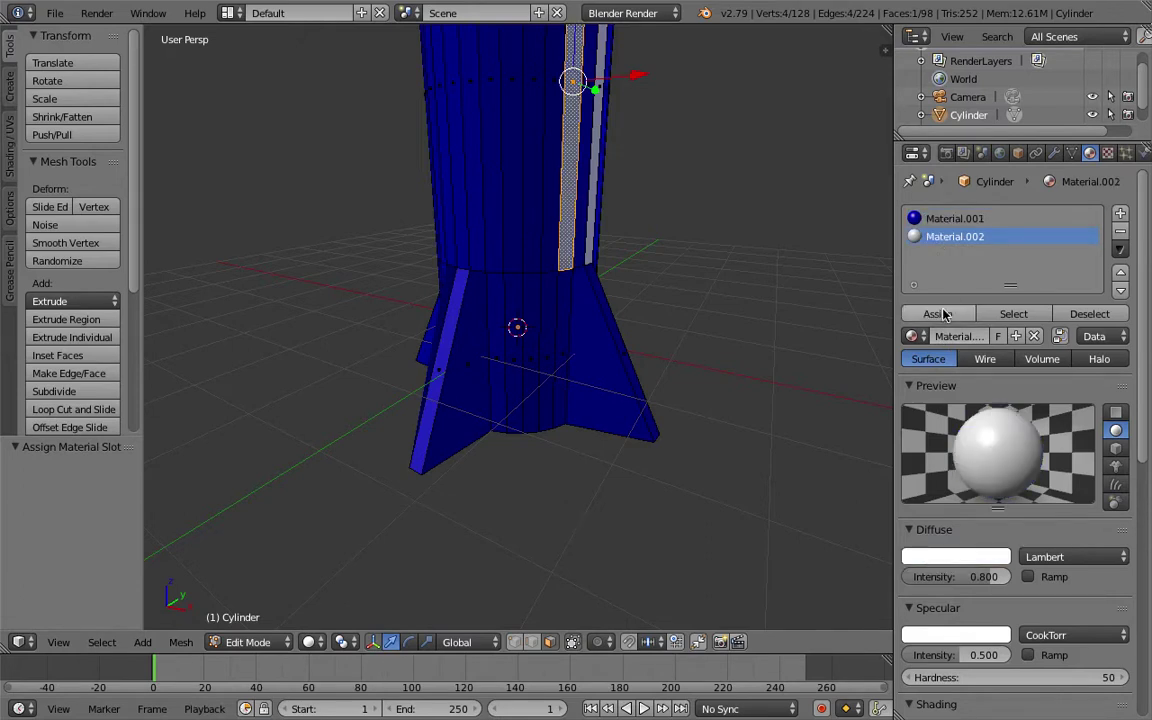
right_click(532, 160)
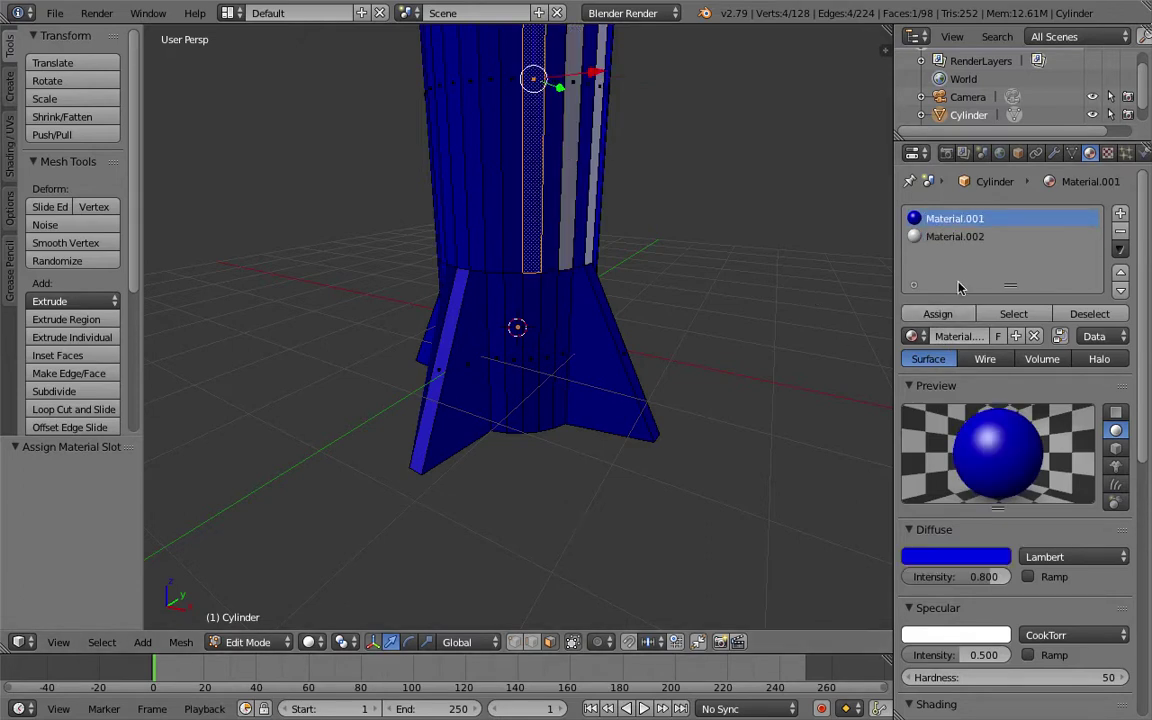
left_click(966, 238)
left_click(940, 316)
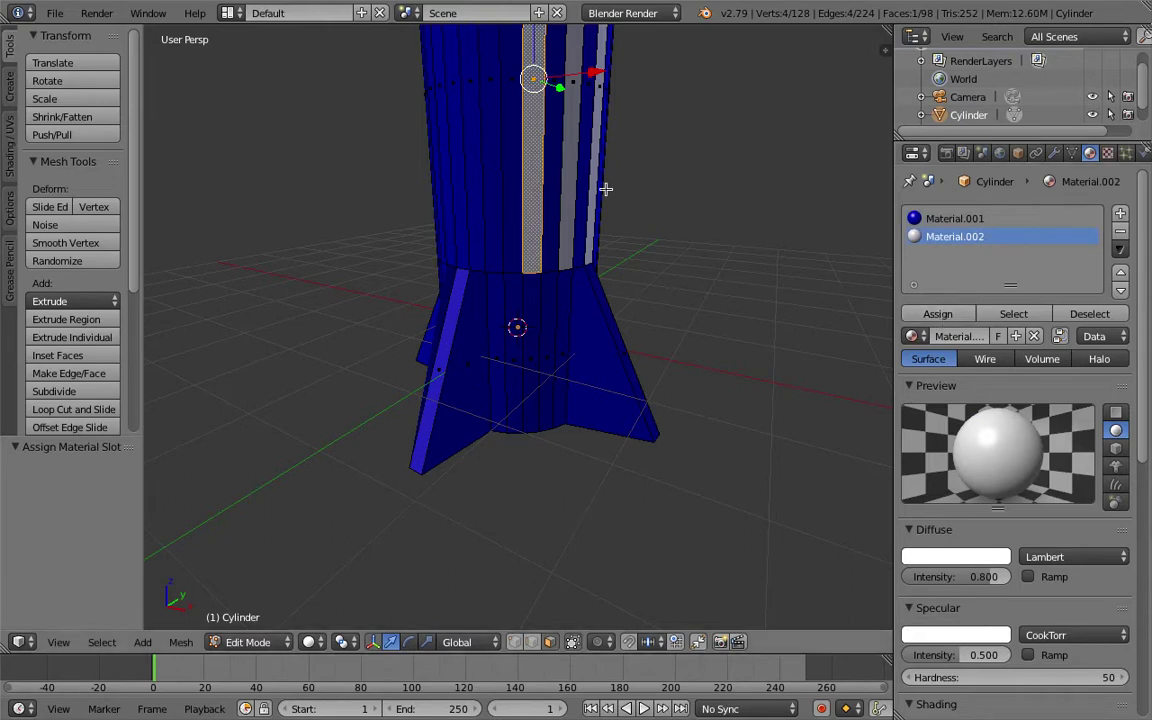
right_click(496, 124)
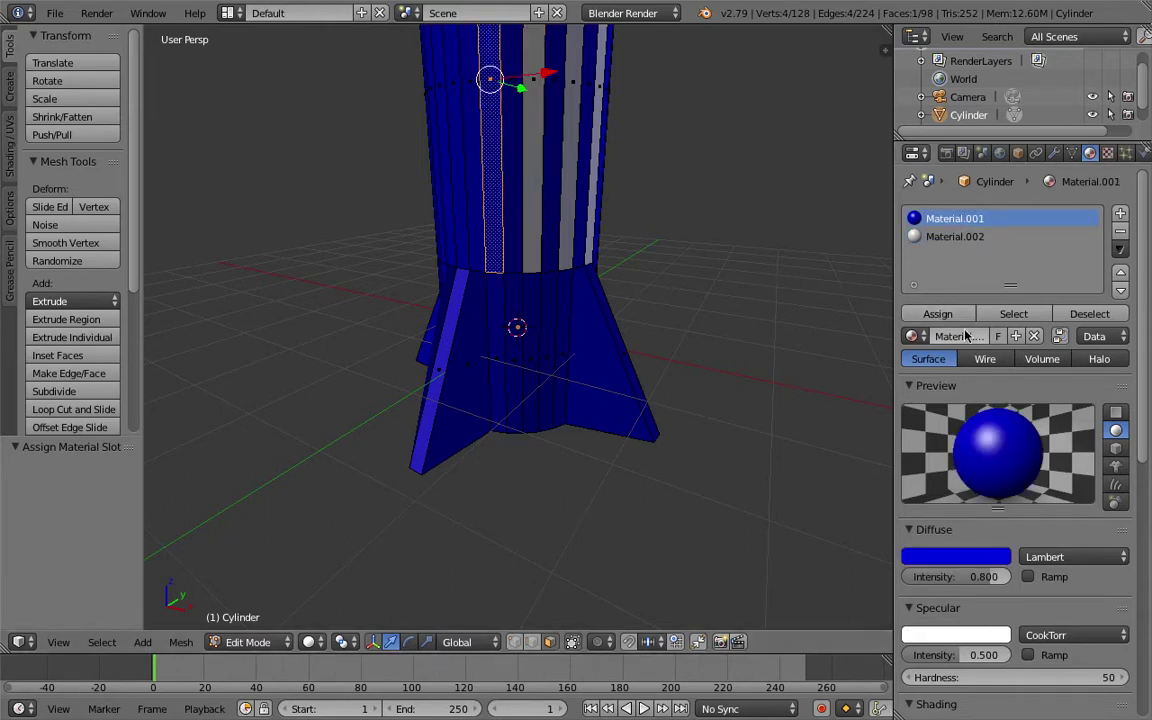
left_click(955, 236)
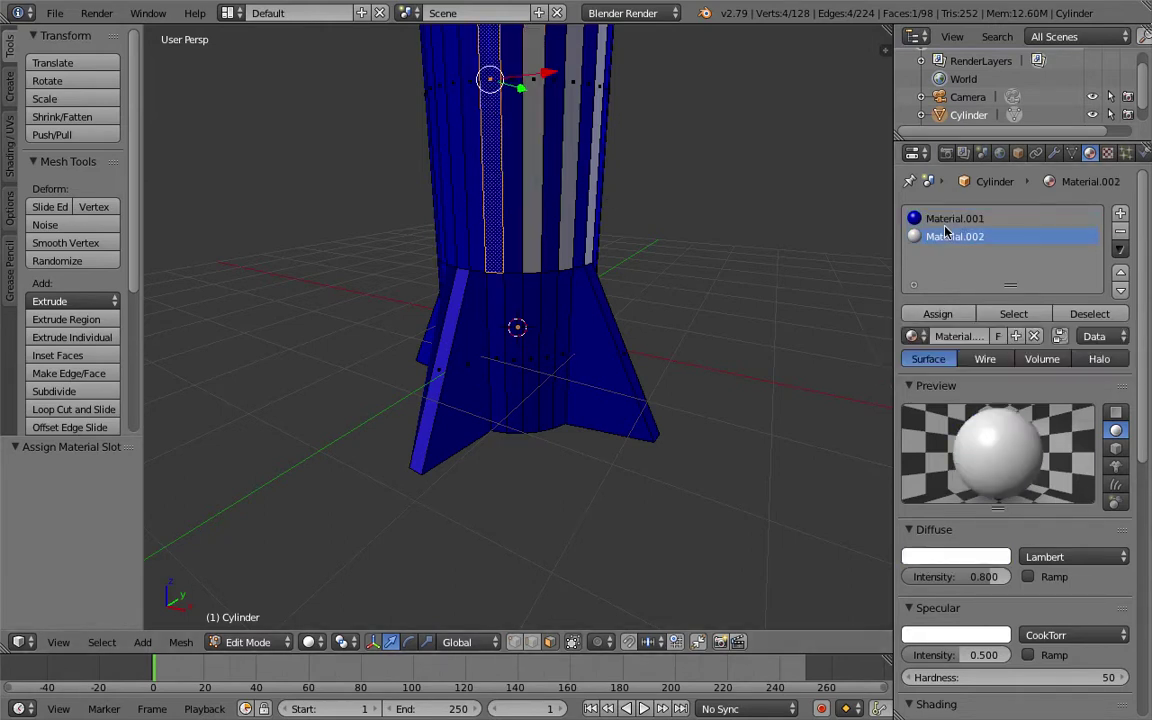
left_click(938, 314)
Orbit around the body and whiten three further strips with Material.002
middle_click_drag(738, 314, 514, 254)
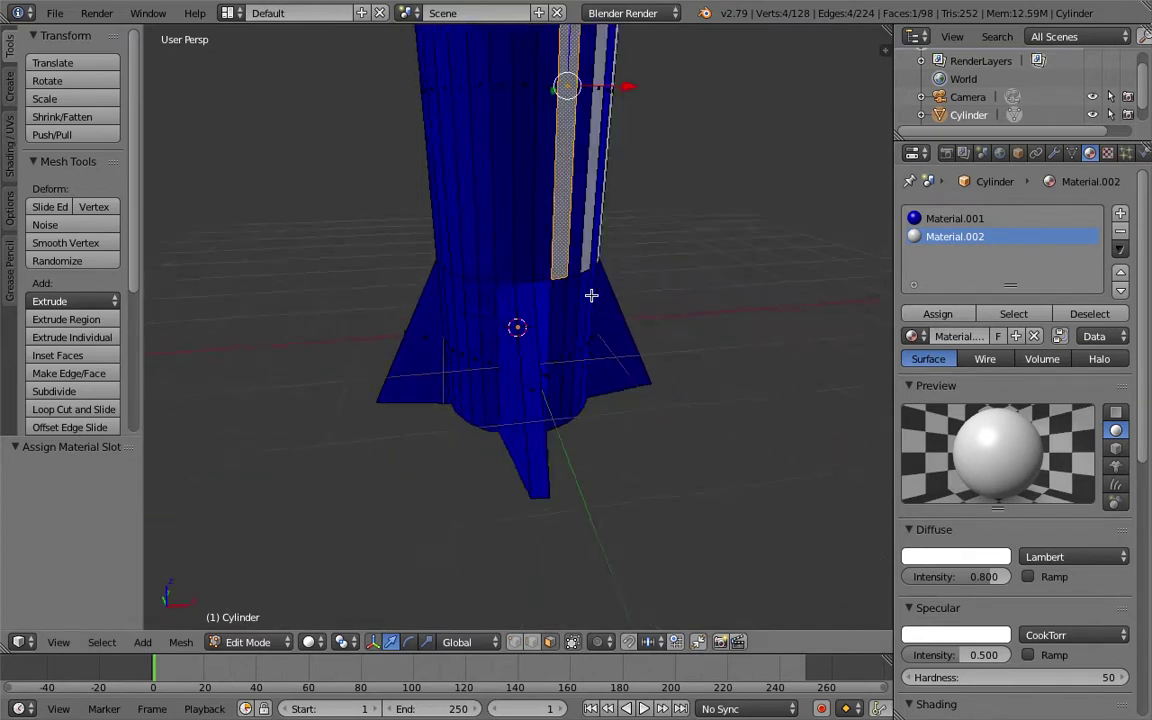
right_click(524, 256)
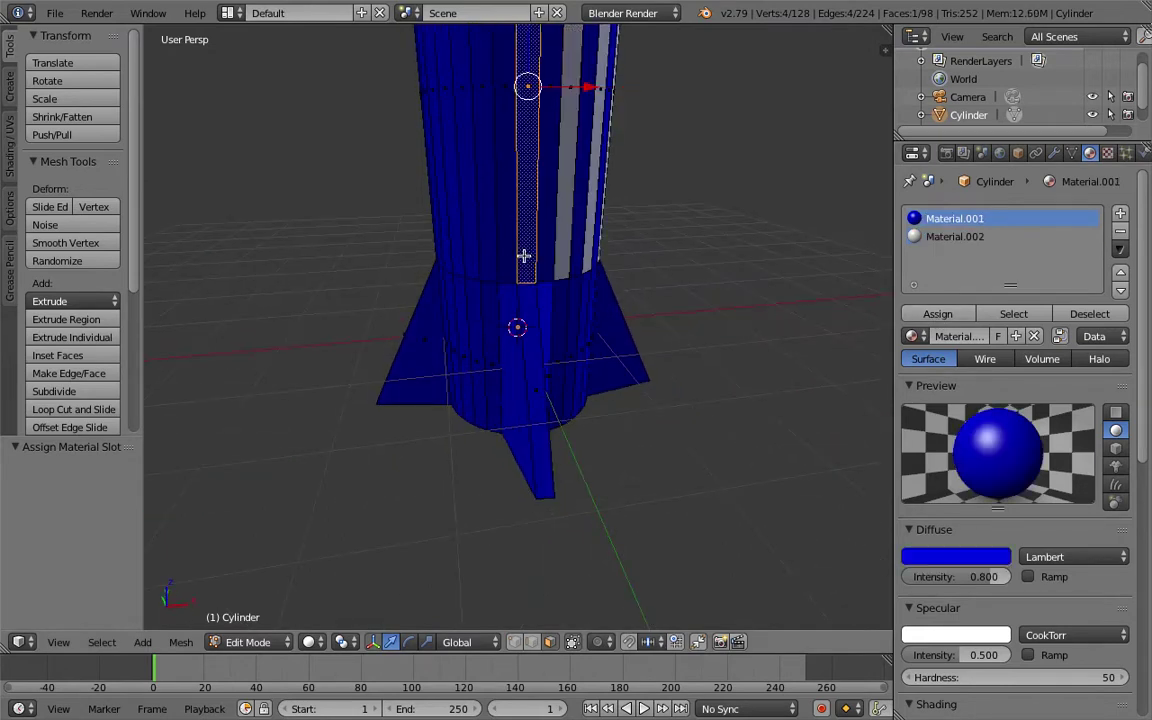
left_click(955, 236)
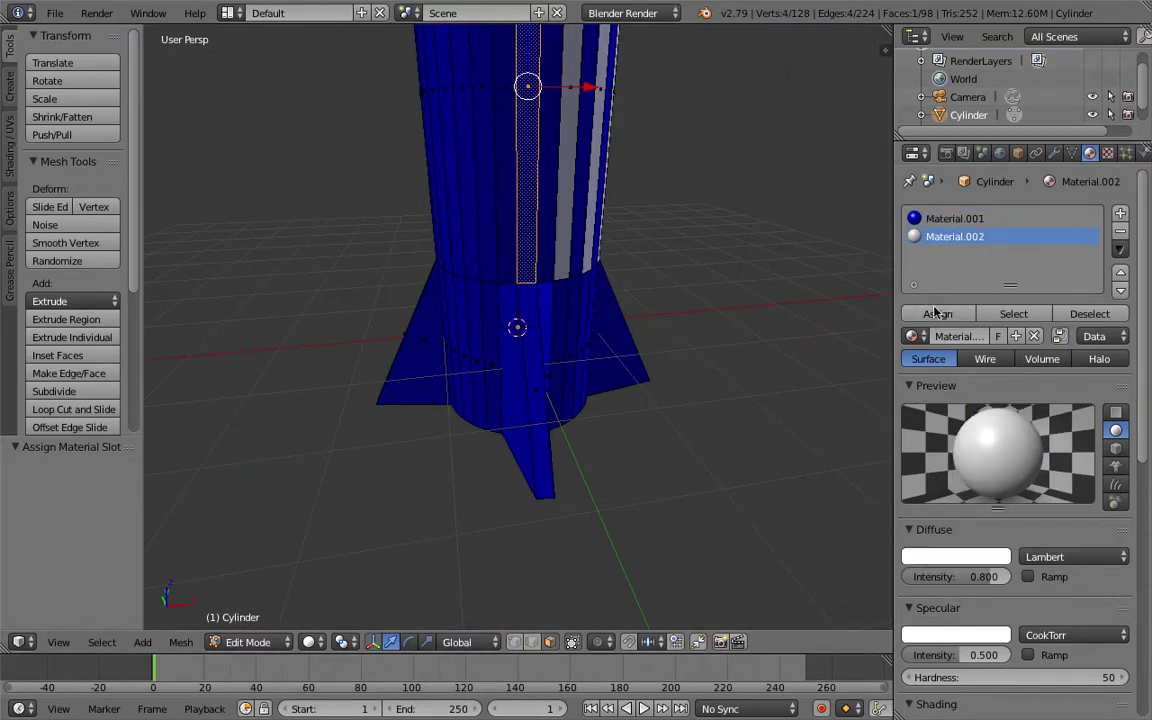
left_click(940, 318)
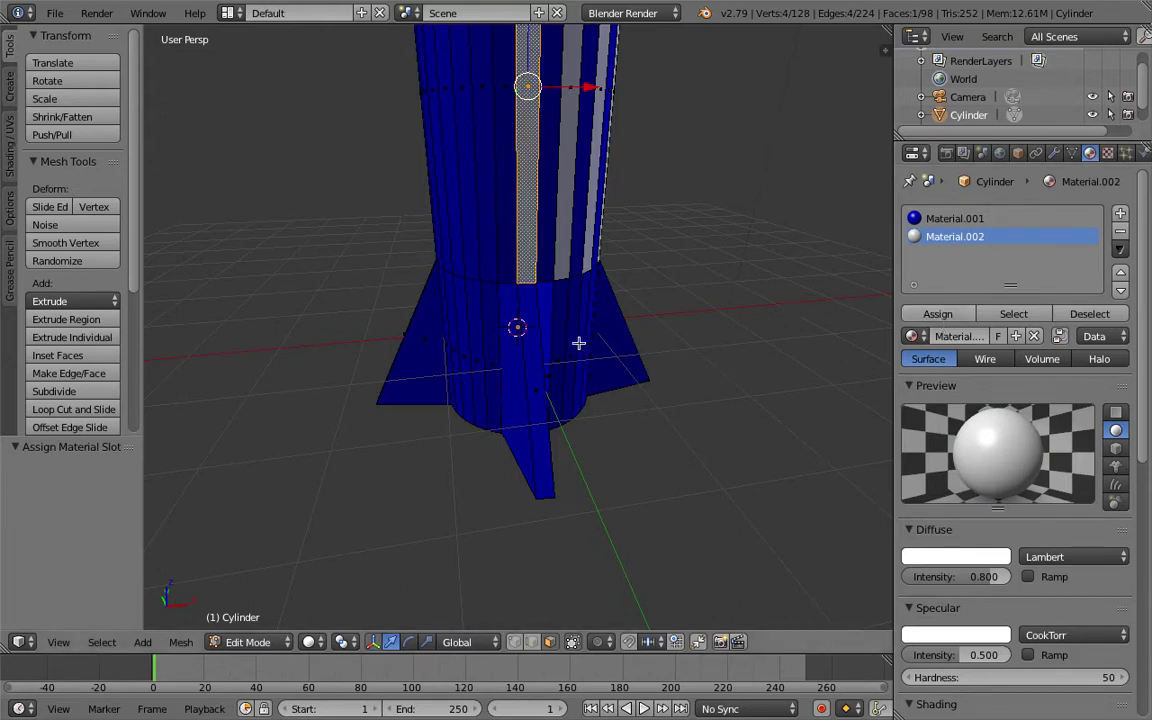
middle_click_drag(578, 342, 629, 239)
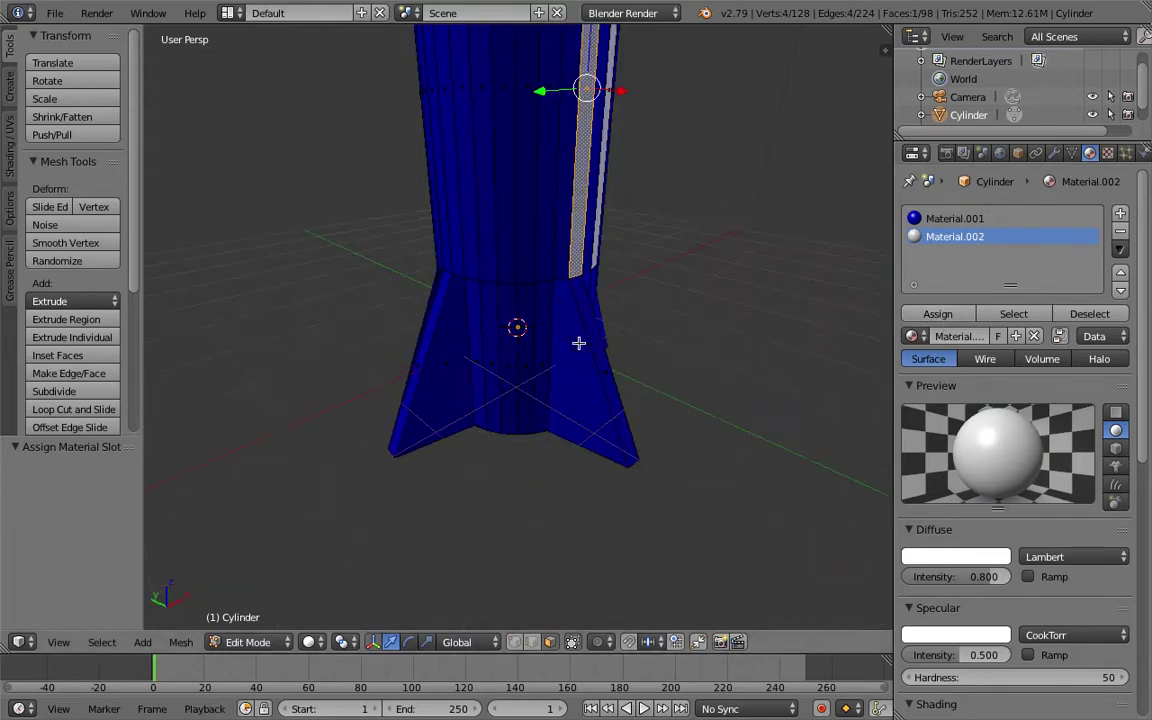
right_click(551, 235)
left_click(972, 236)
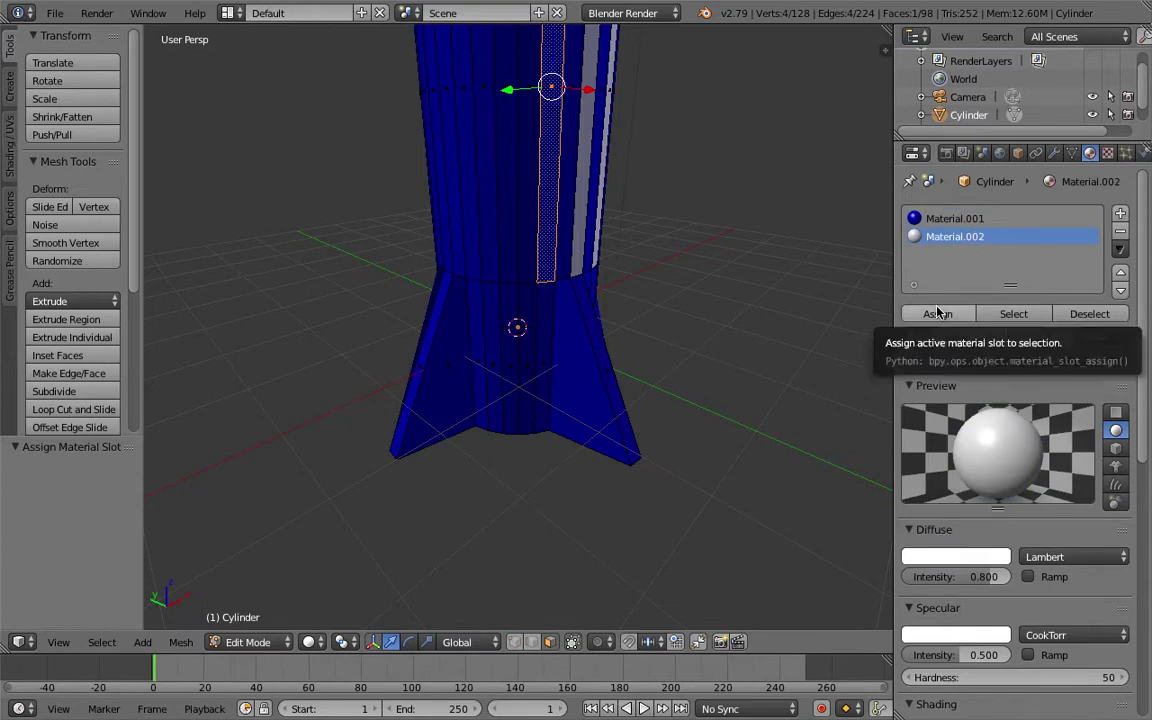
left_click(937, 313)
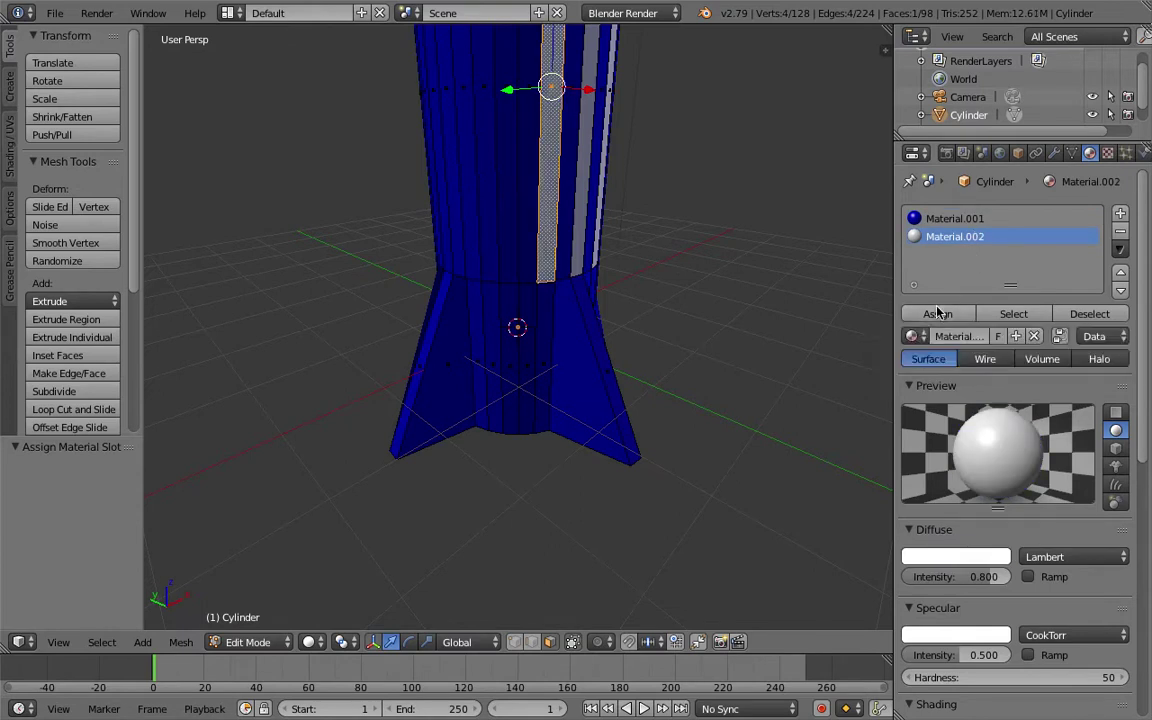
right_click(513, 179)
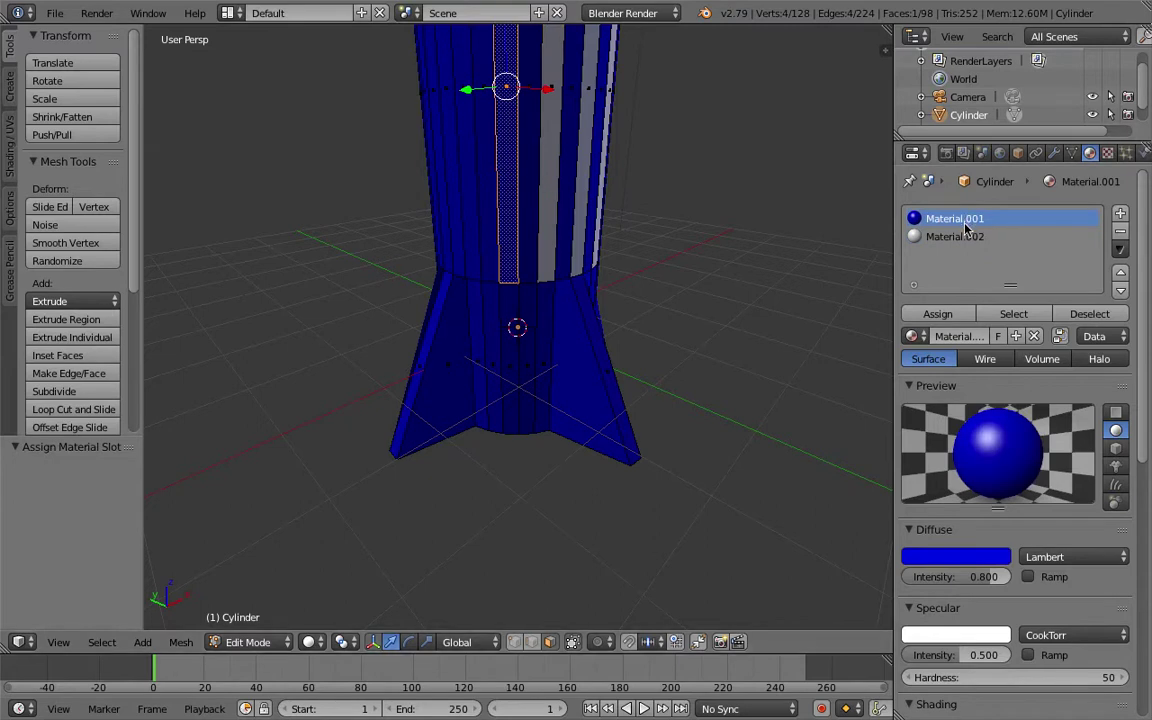
key("KP_4")
key("KP_4")
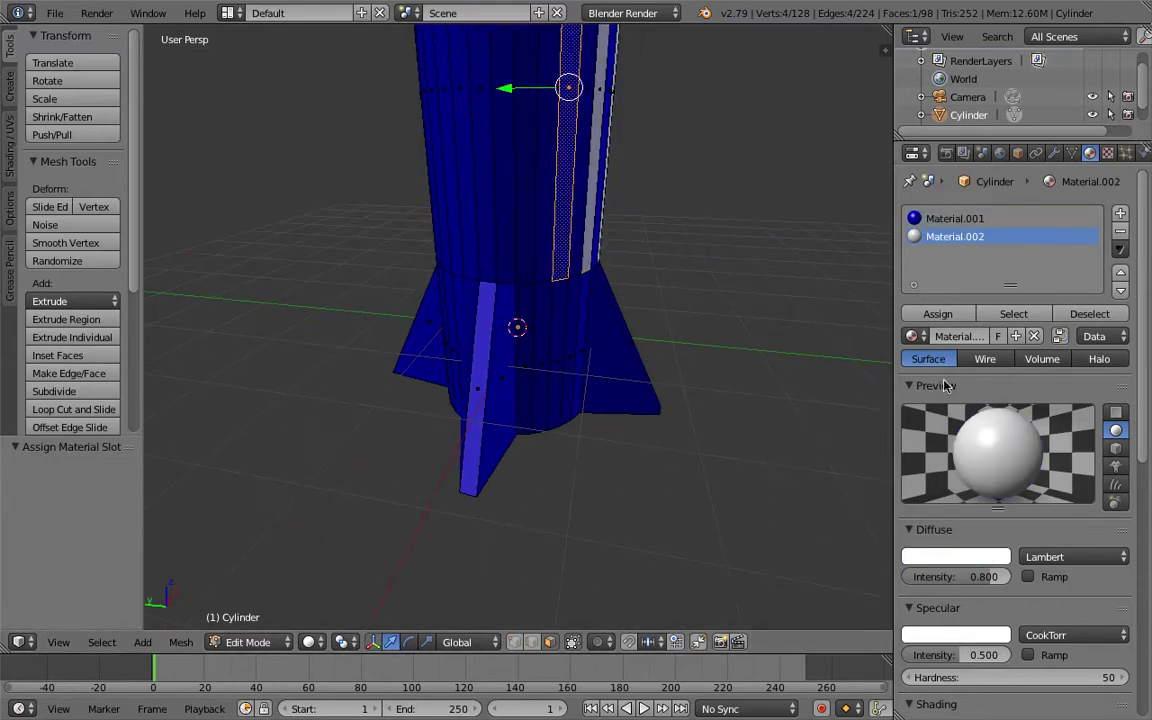
left_click(939, 316)
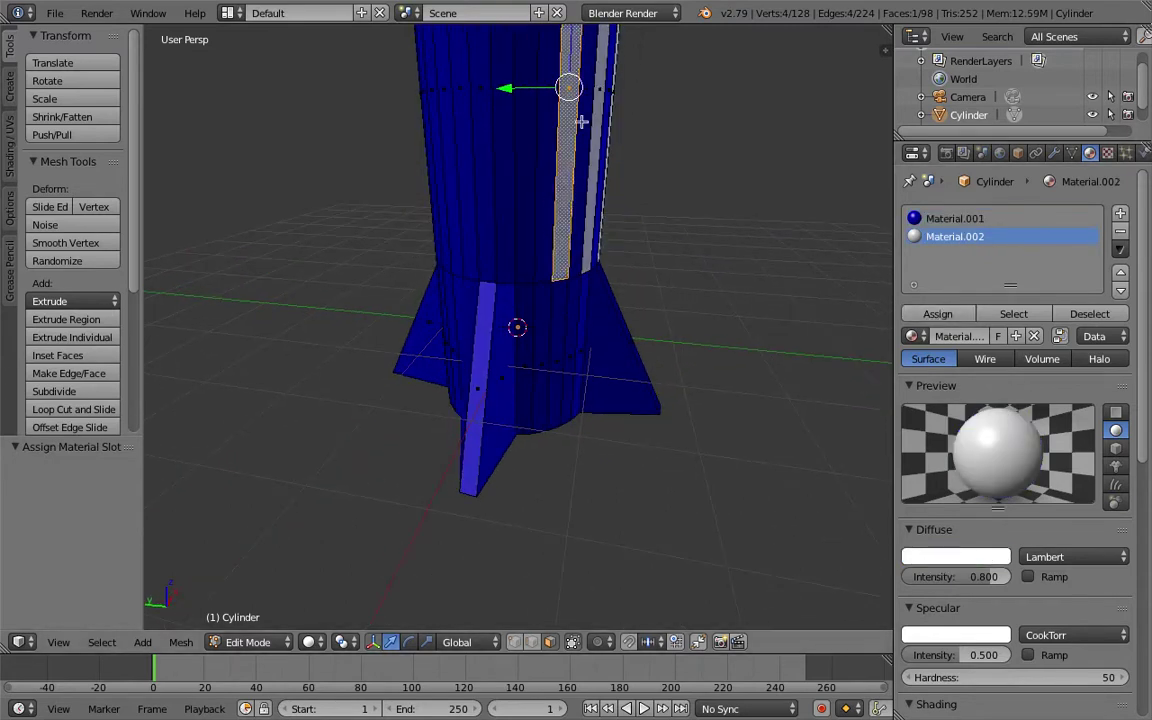
Turn four more blue body strips white with Material.002, orbiting to reach them
right_click(525, 115)
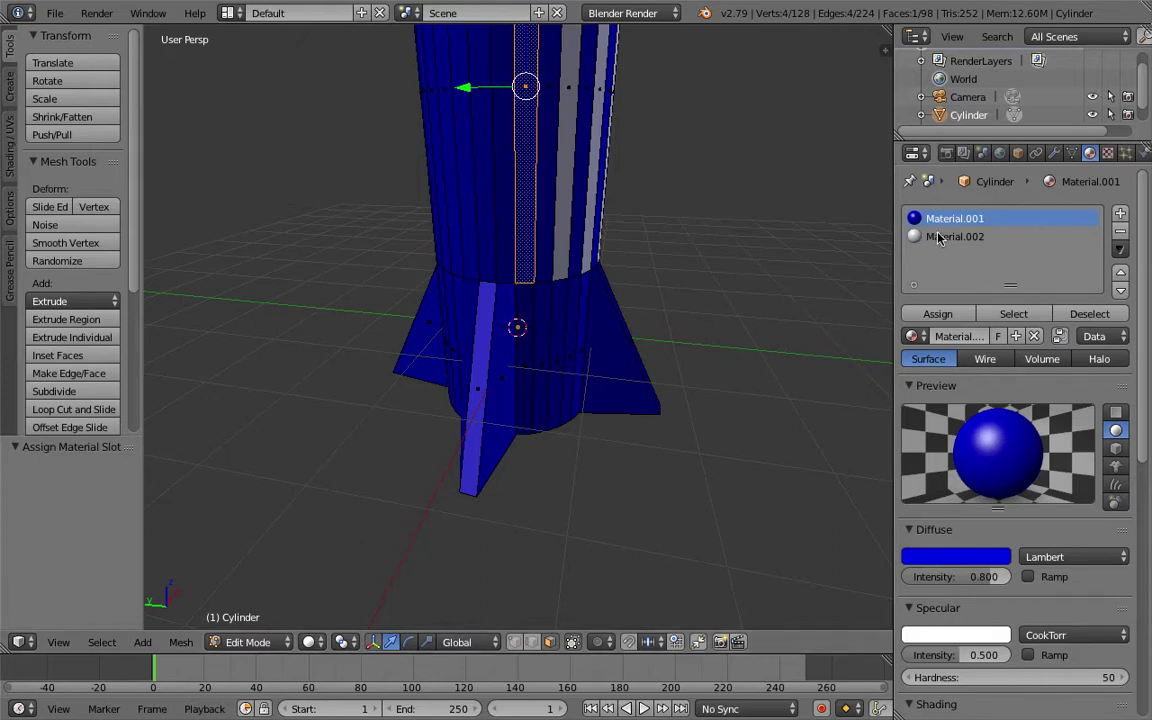
left_click(955, 236)
left_click(939, 316)
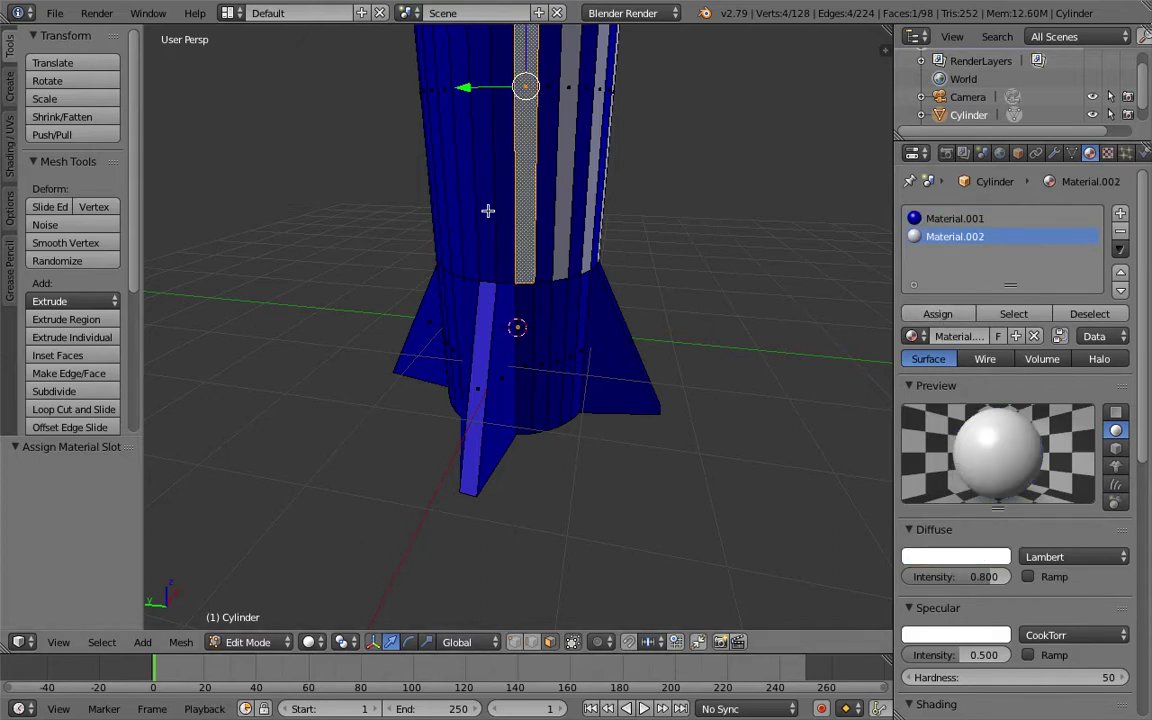
right_click(488, 210)
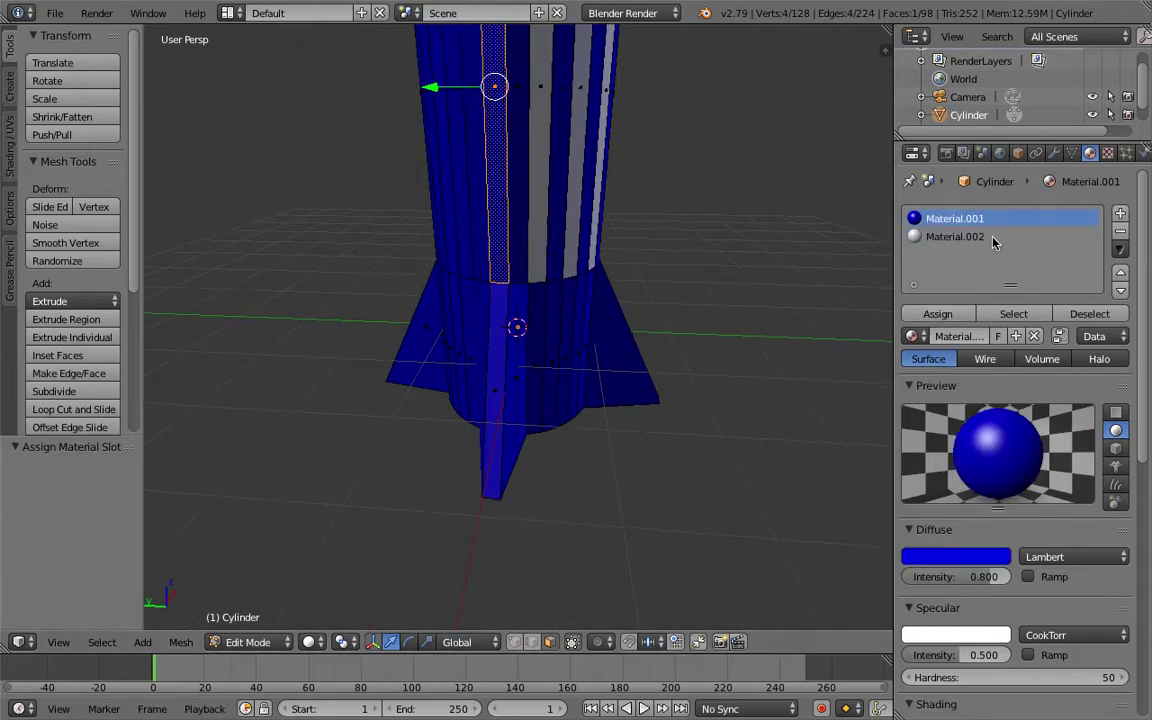
left_click(996, 240)
left_click(939, 314)
middle_click_drag(480, 335, 554, 293)
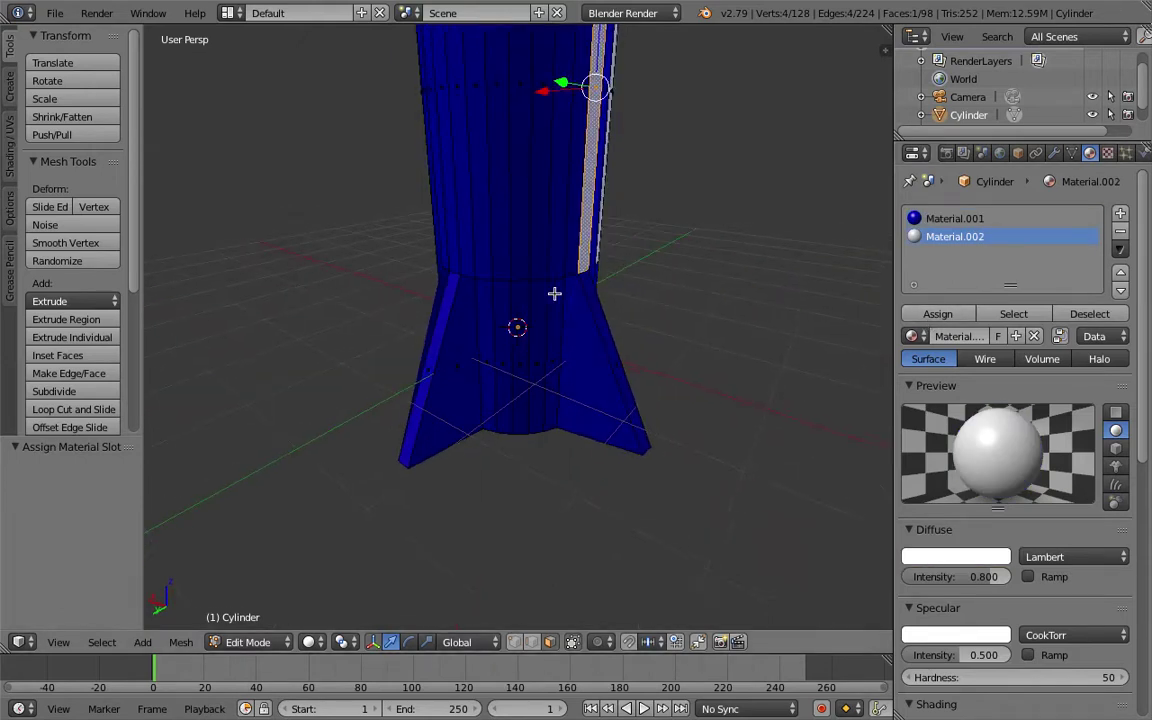
right_click(551, 237)
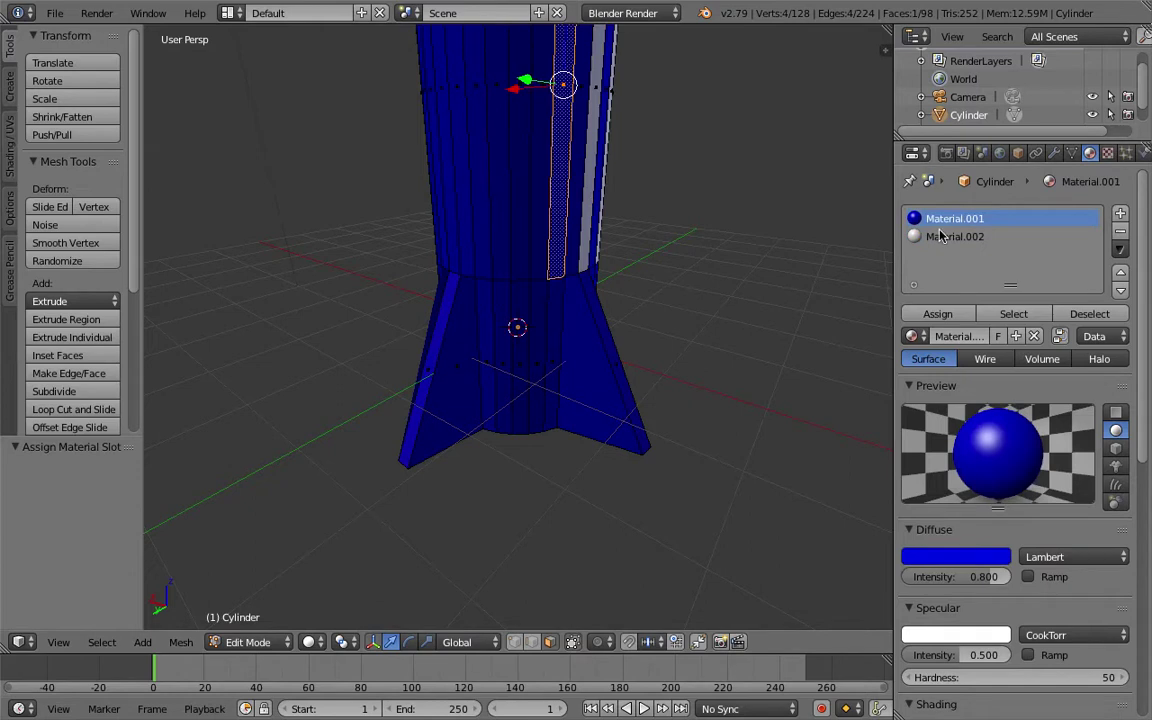
left_click(939, 240)
left_click(938, 314)
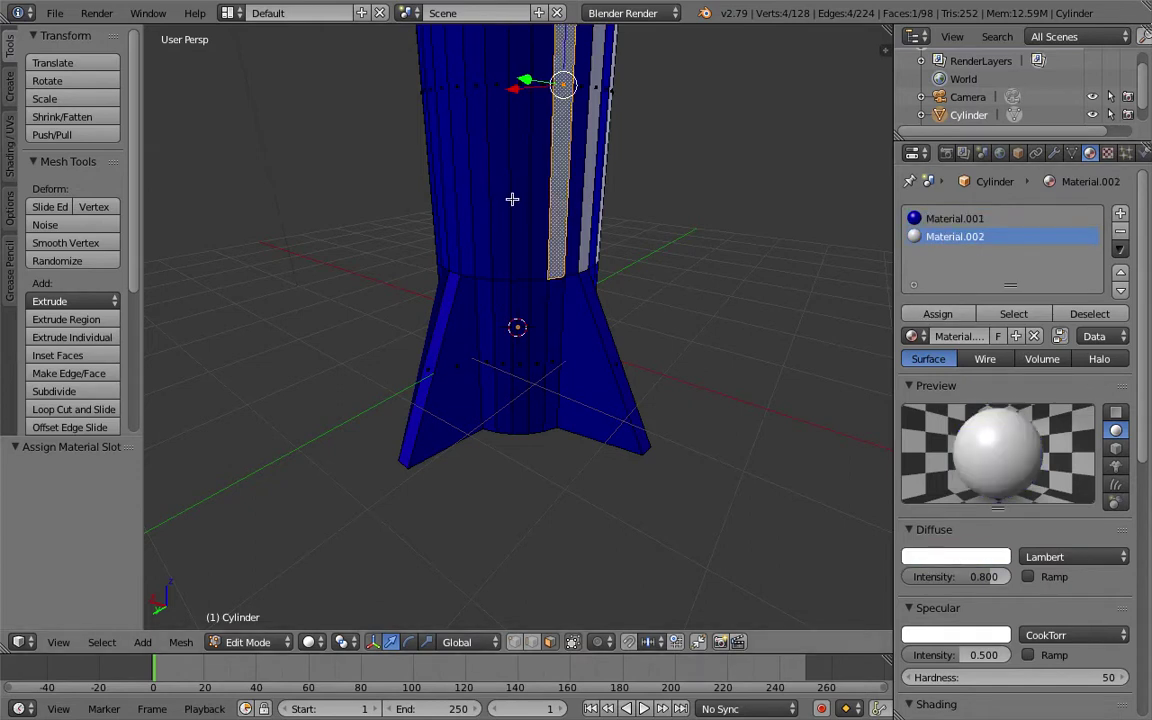
right_click(519, 207)
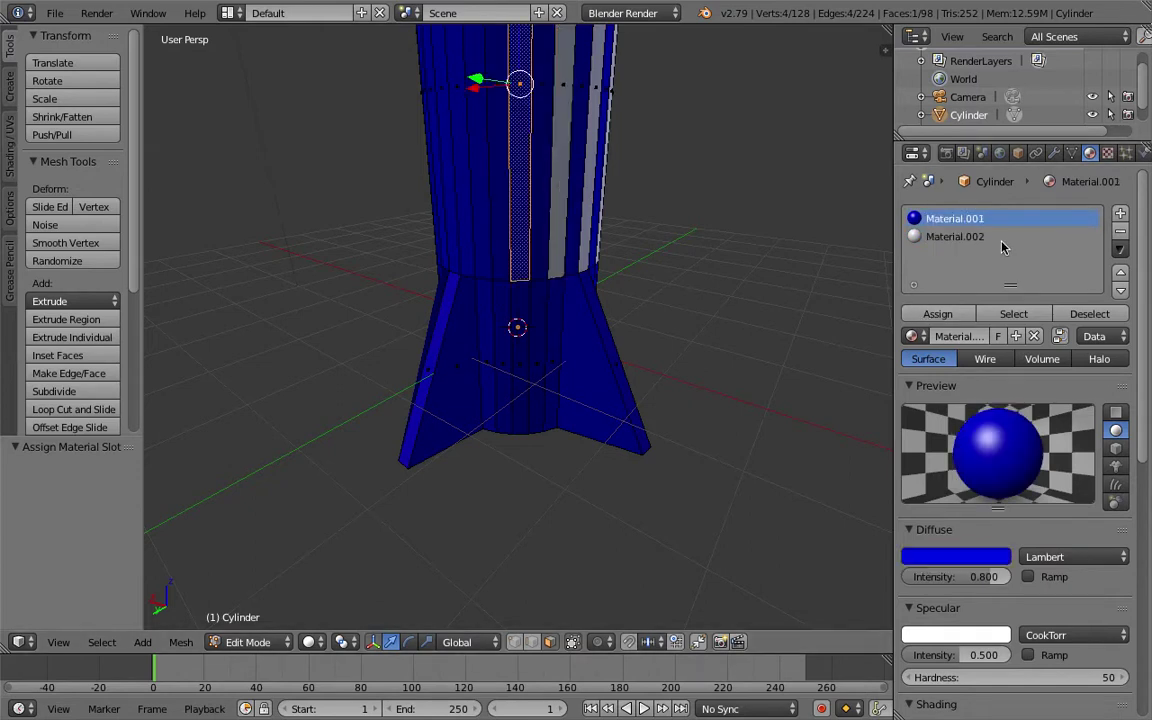
left_click(940, 237)
left_click(937, 314)
middle_click_drag(422, 355, 547, 315)
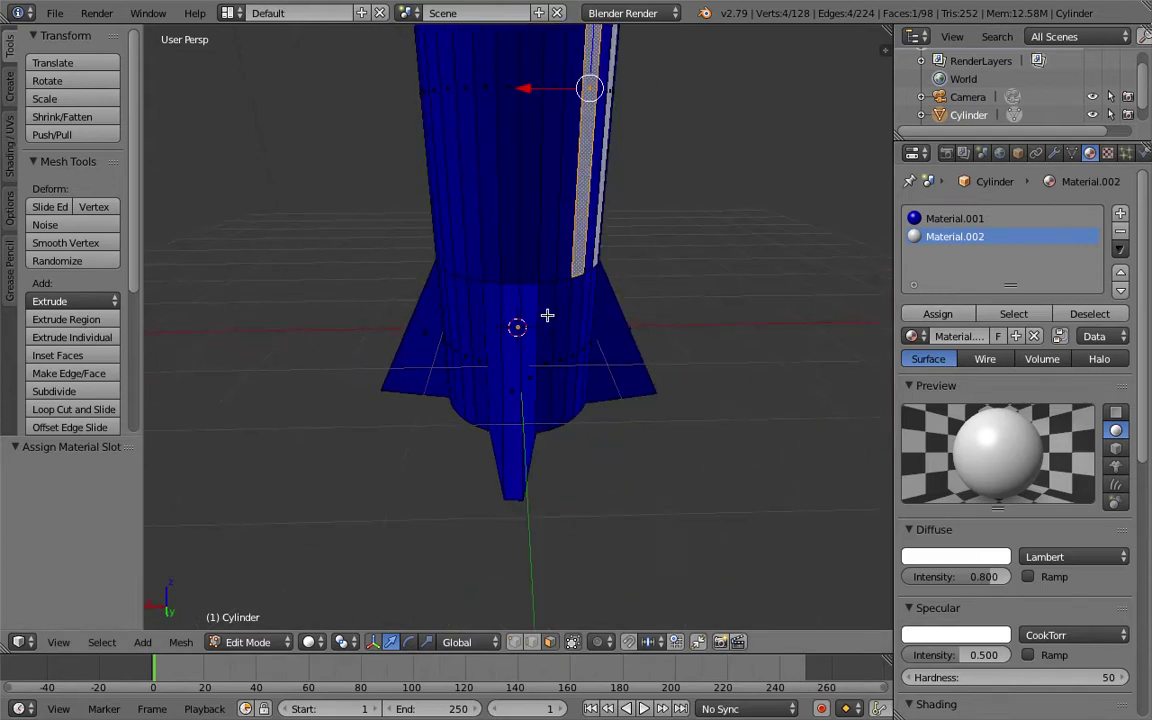
Assign white Material.002 to the next two alternating body strips
right_click(549, 243)
left_click(955, 236)
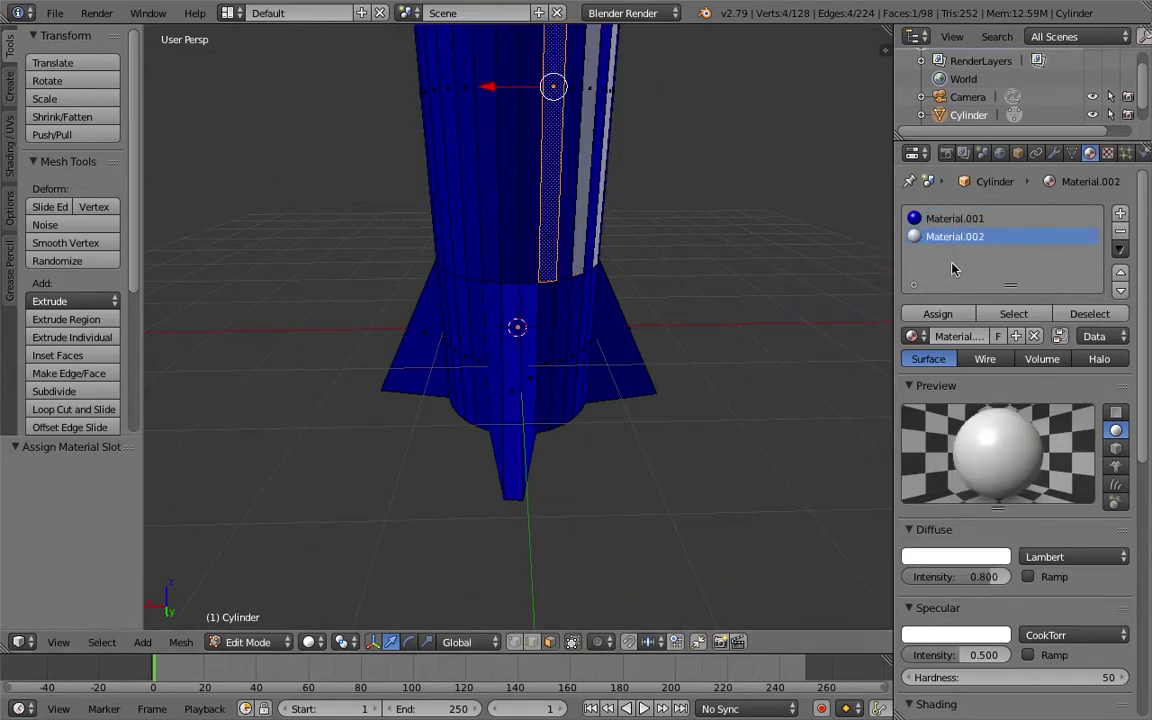
left_click(937, 314)
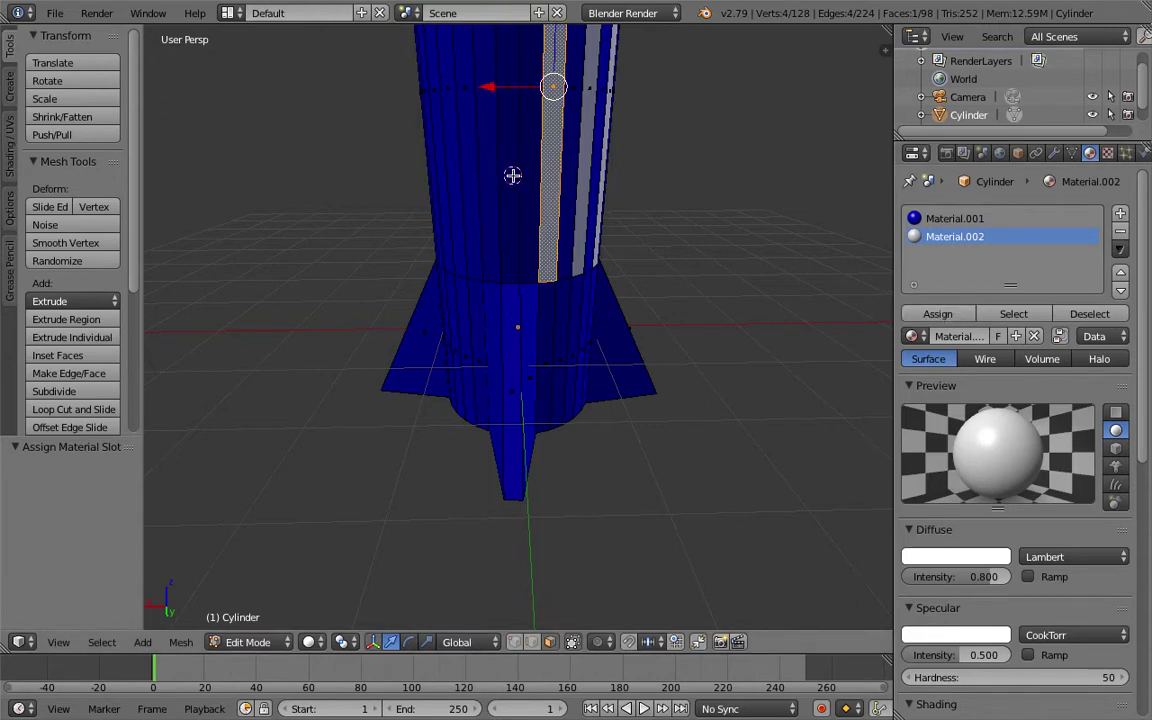
right_click(512, 175)
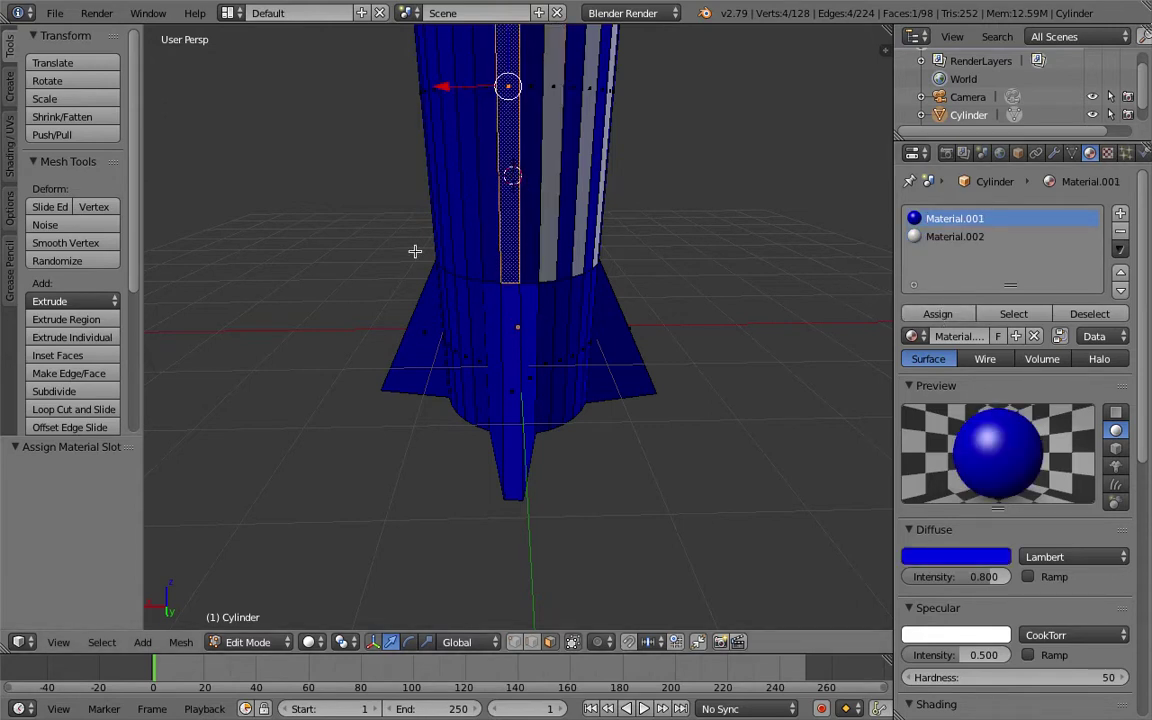
key("KP_4")
left_click(955, 236)
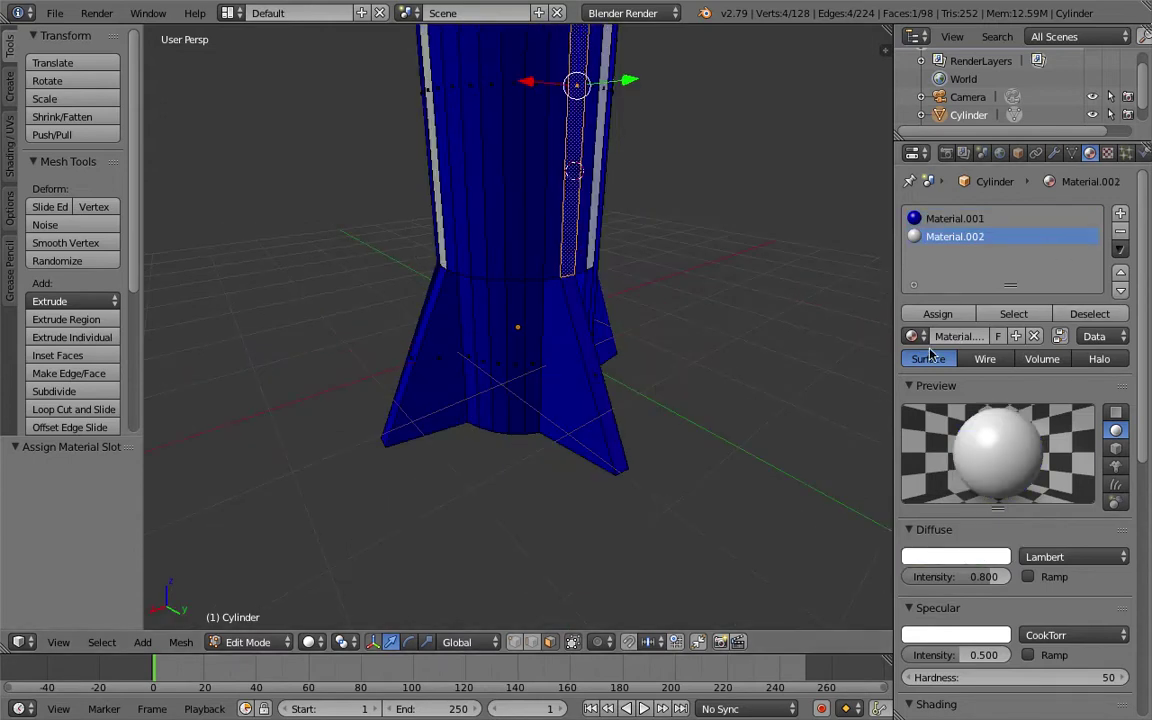
left_click(937, 314)
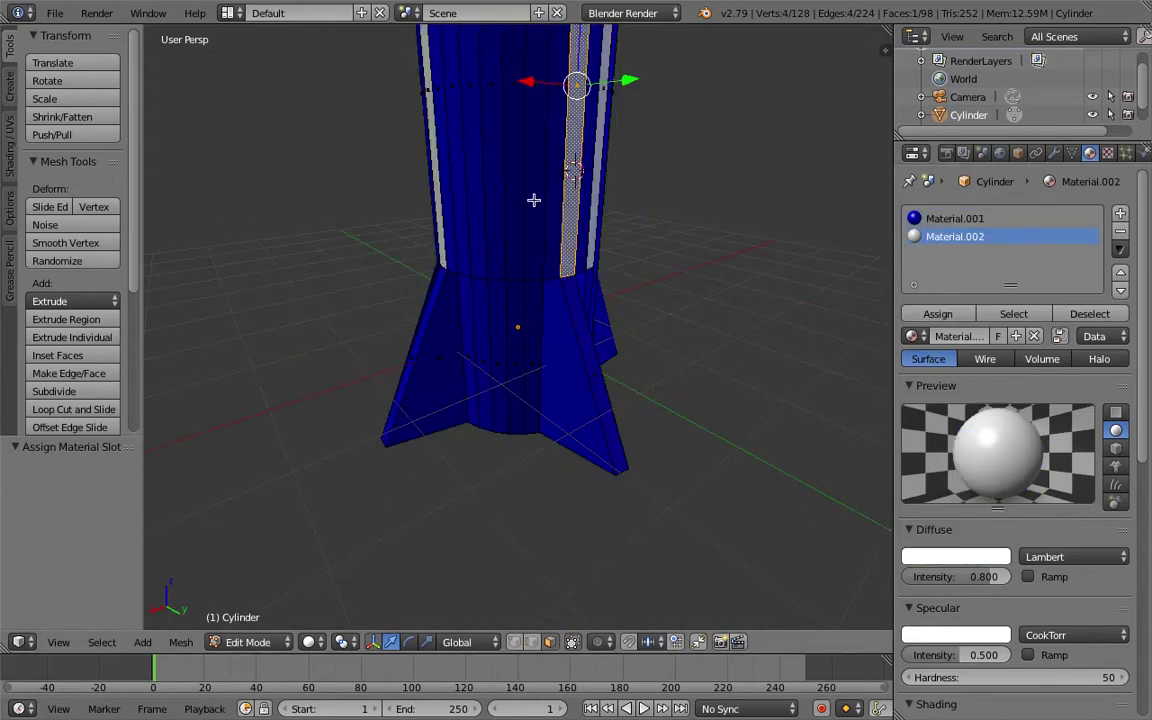
Whiten three more body strips with Material.002, stepping the view with numpad 4
right_click(536, 199)
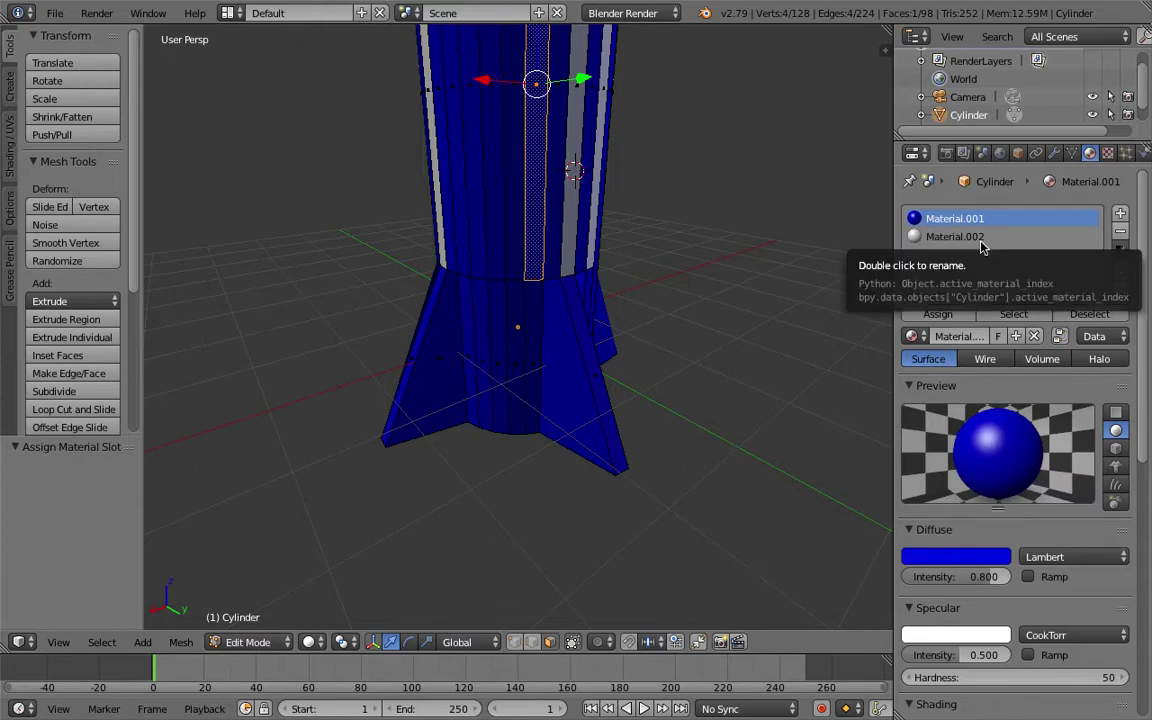
left_click(981, 243)
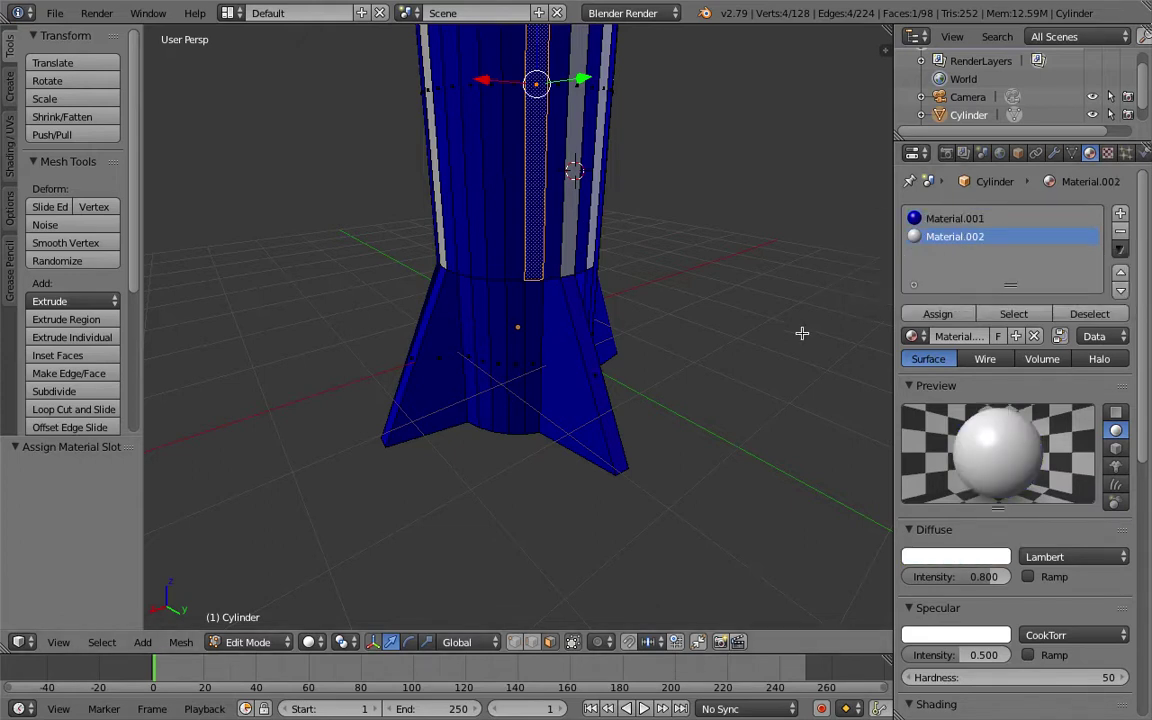
left_click(927, 314)
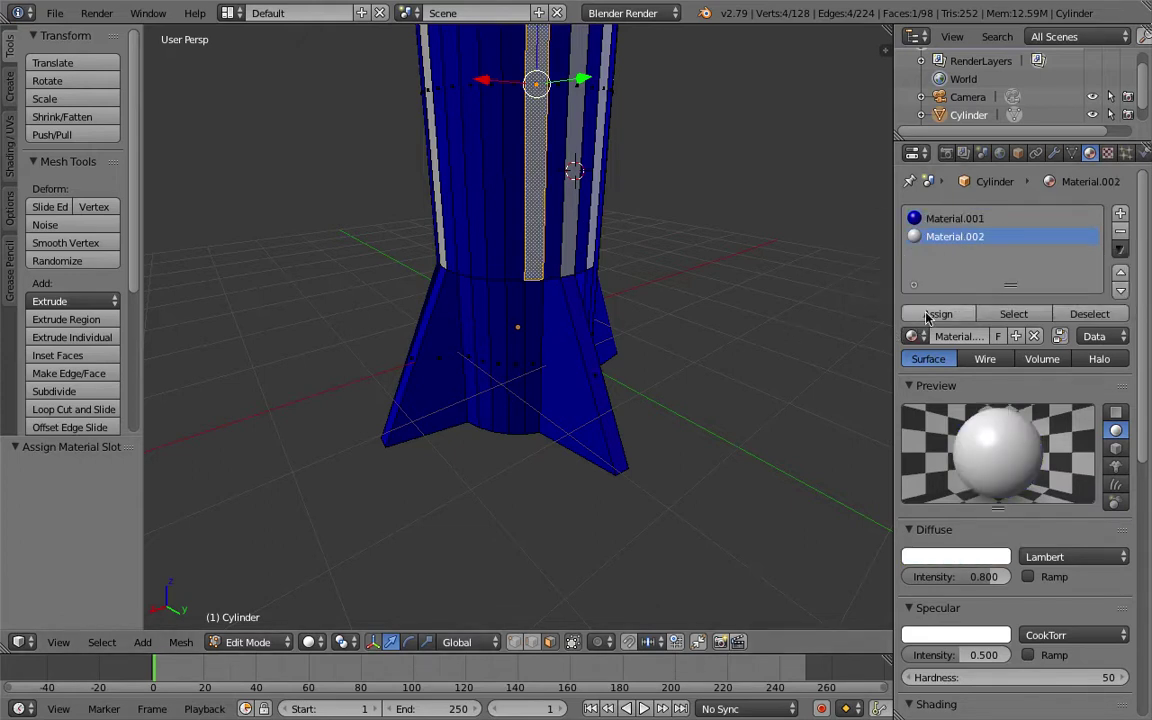
right_click(499, 171)
left_click(955, 236)
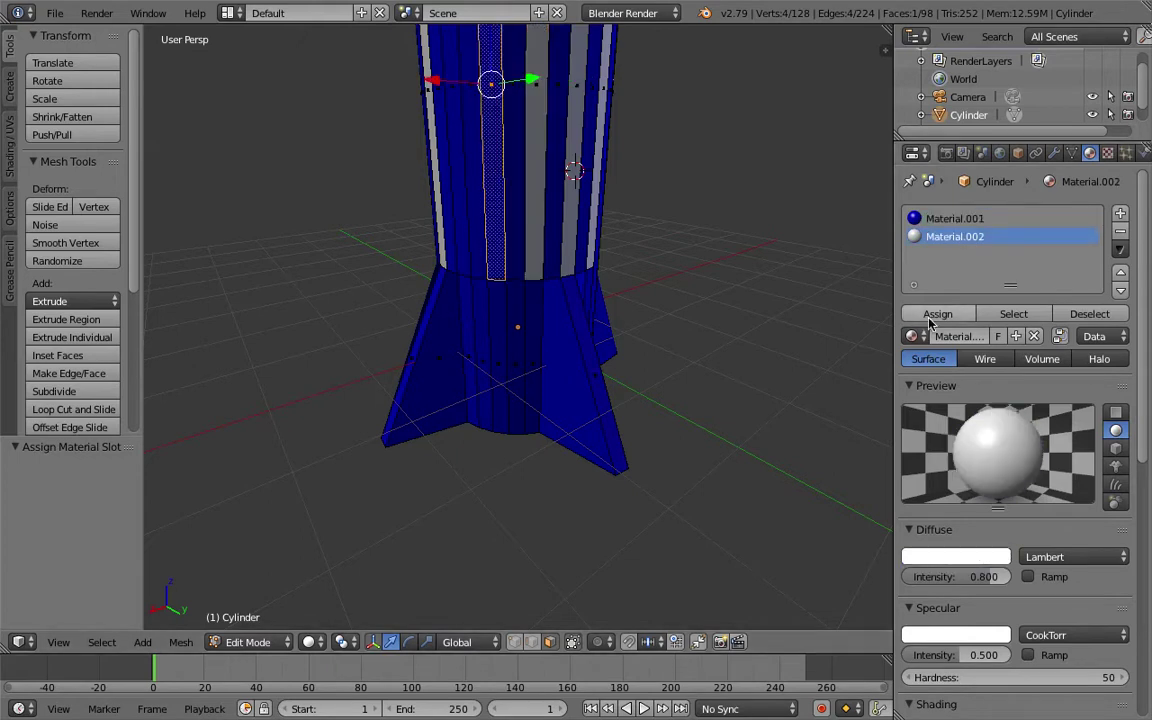
left_click(929, 318)
key("KP_4")
key("KP_4")
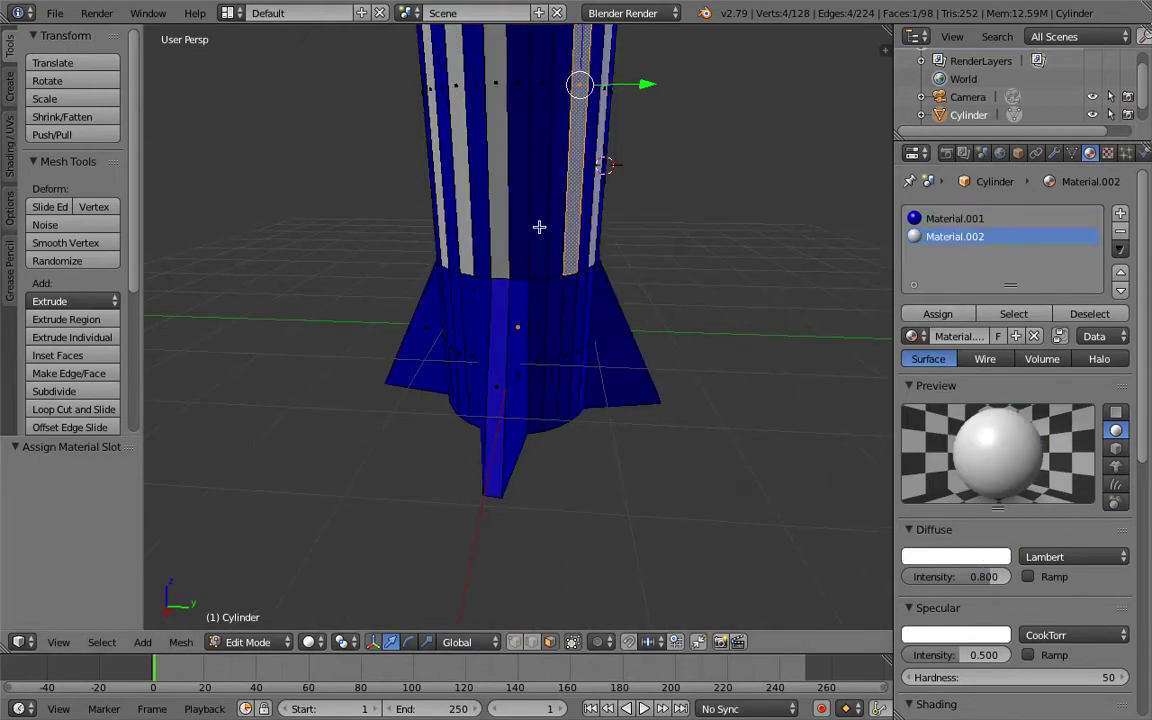
right_click(538, 227)
left_click(955, 237)
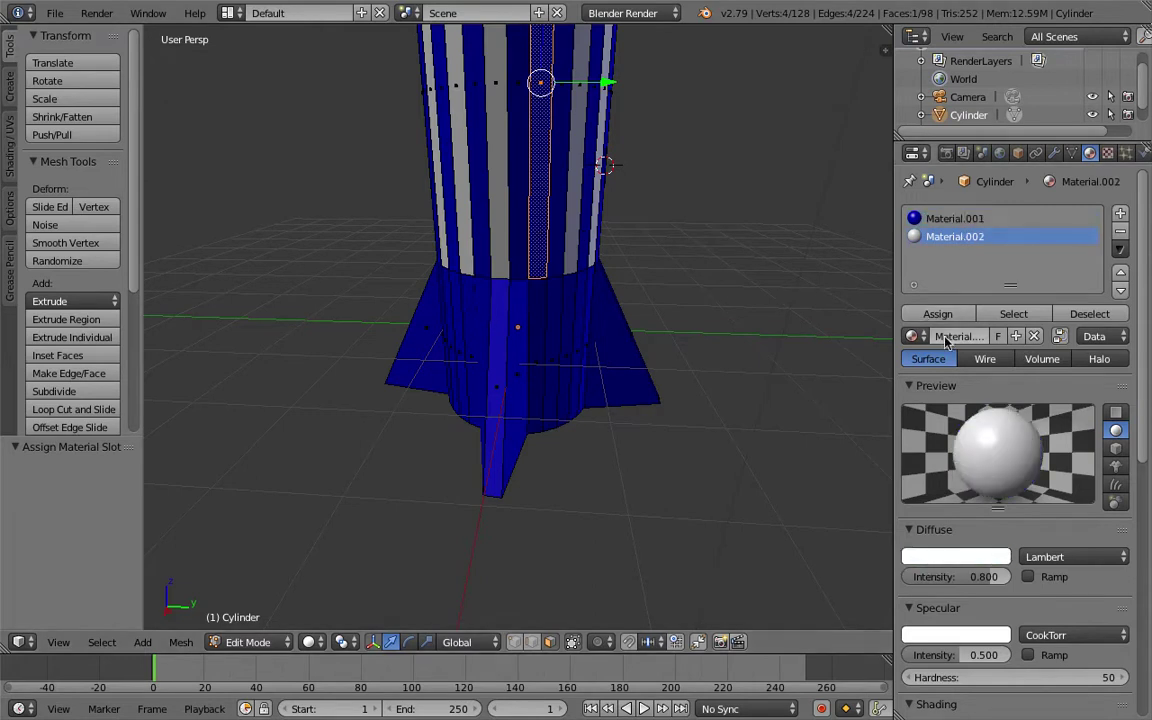
left_click(937, 314)
Rotate to the front fin and make its narrow edge strip white with Material.002
key("KP_4")
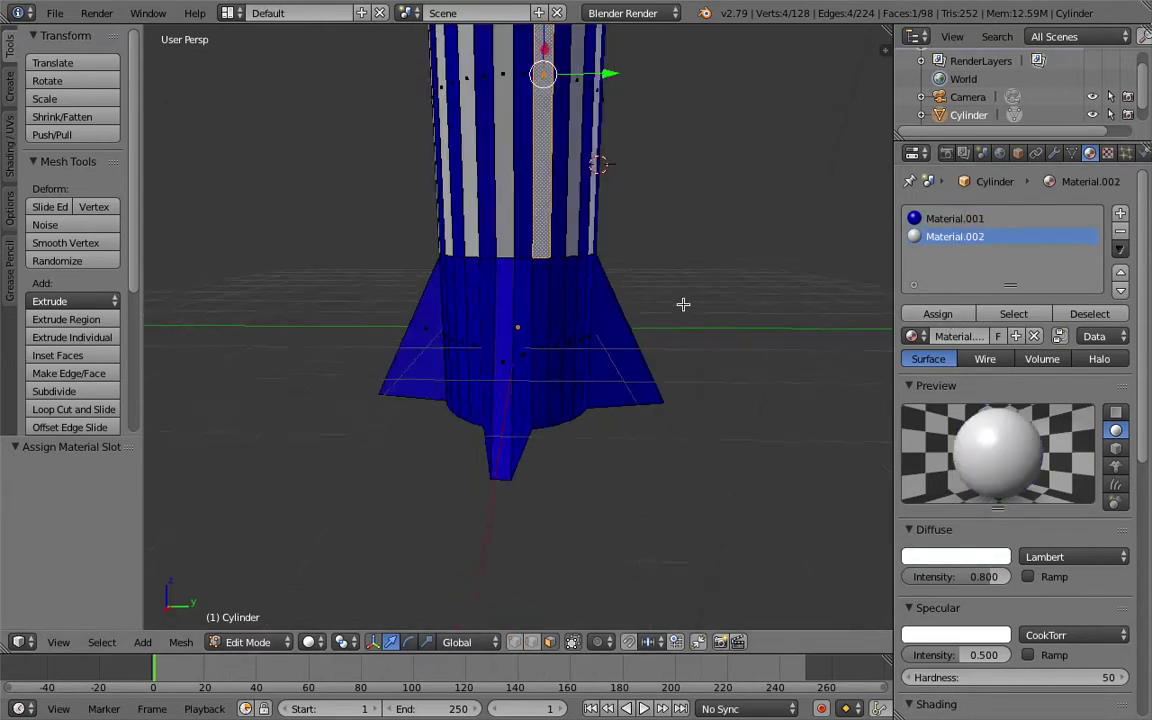
key("KP_4")
key("KP_4")
key("KP_6")
key("KP_6")
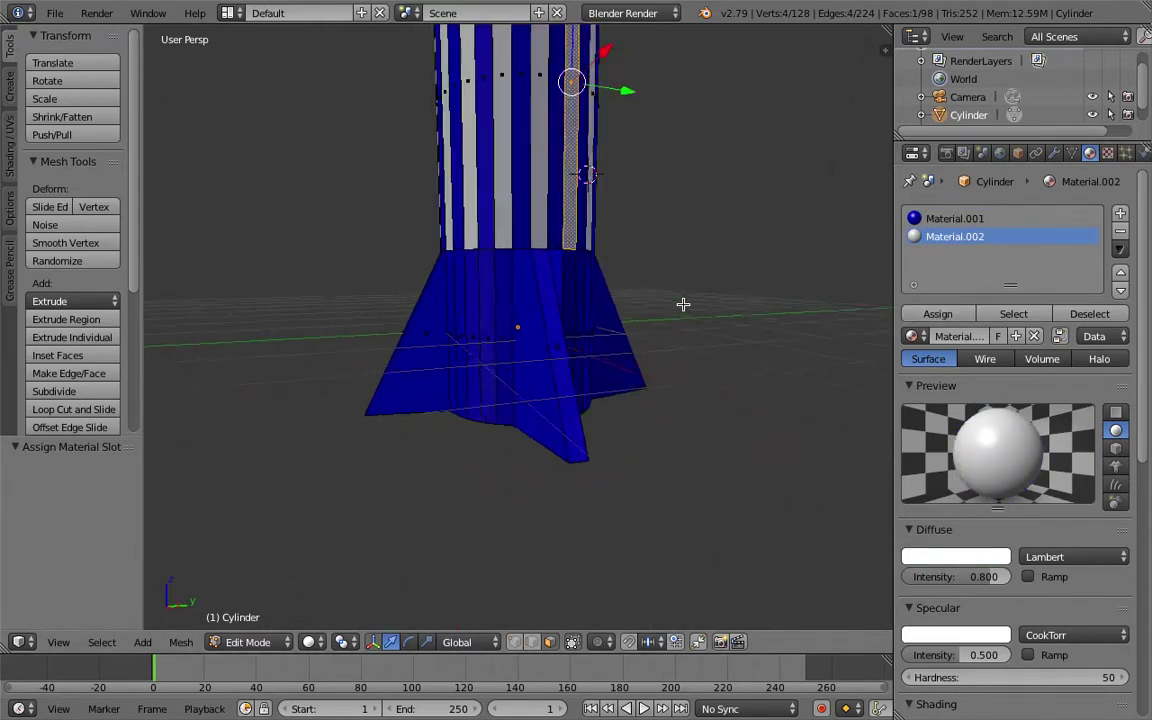
key("KP_6")
key("KP_6")
key("KP_6")
key("KP_6")
key("KP_6")
key("KP_4")
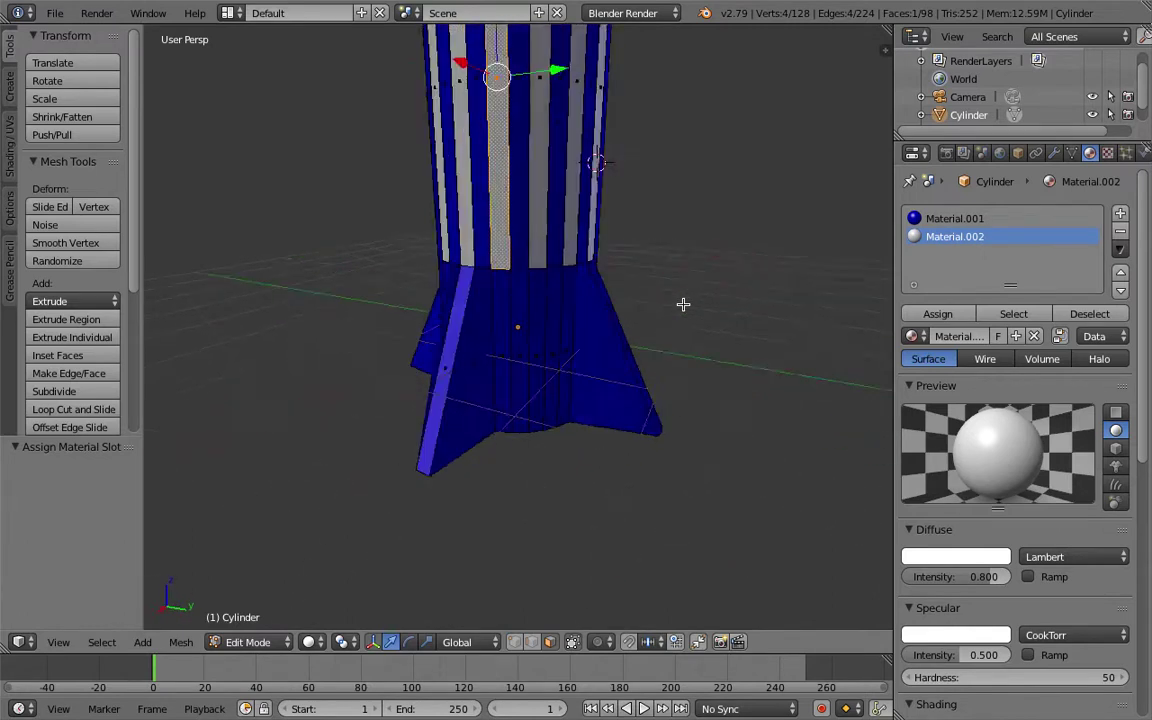
key("KP_4")
key("KP_4")
key("KP_4")
key("KP_6")
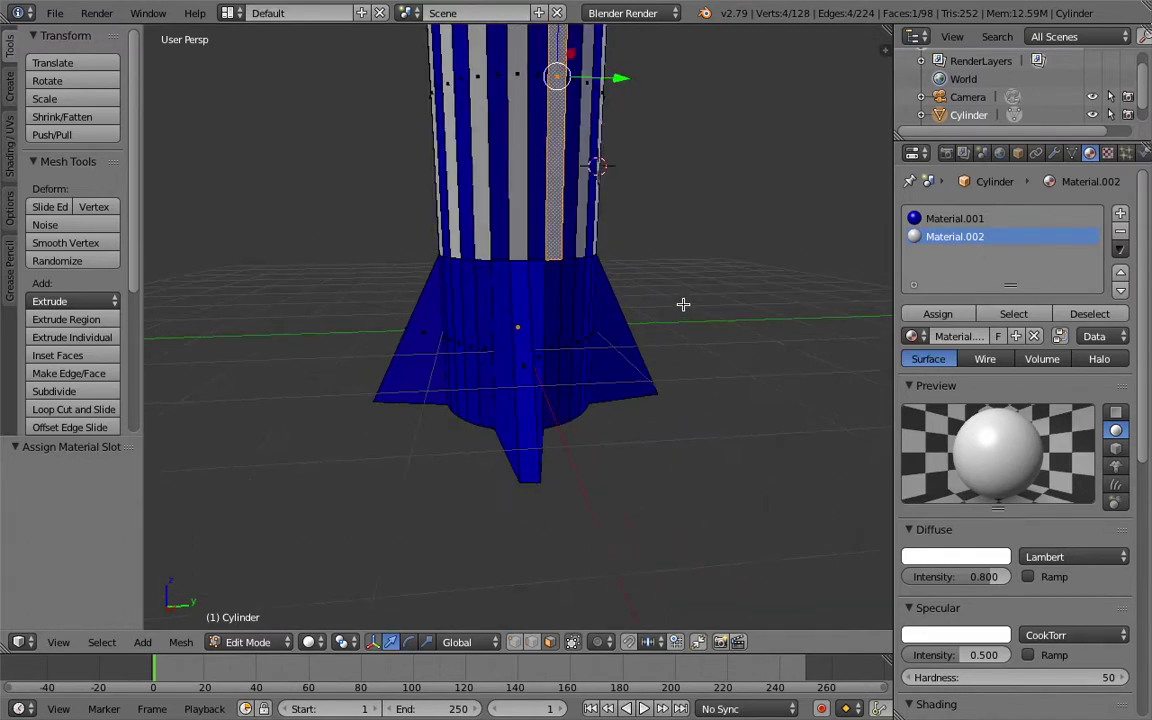
right_click(524, 358)
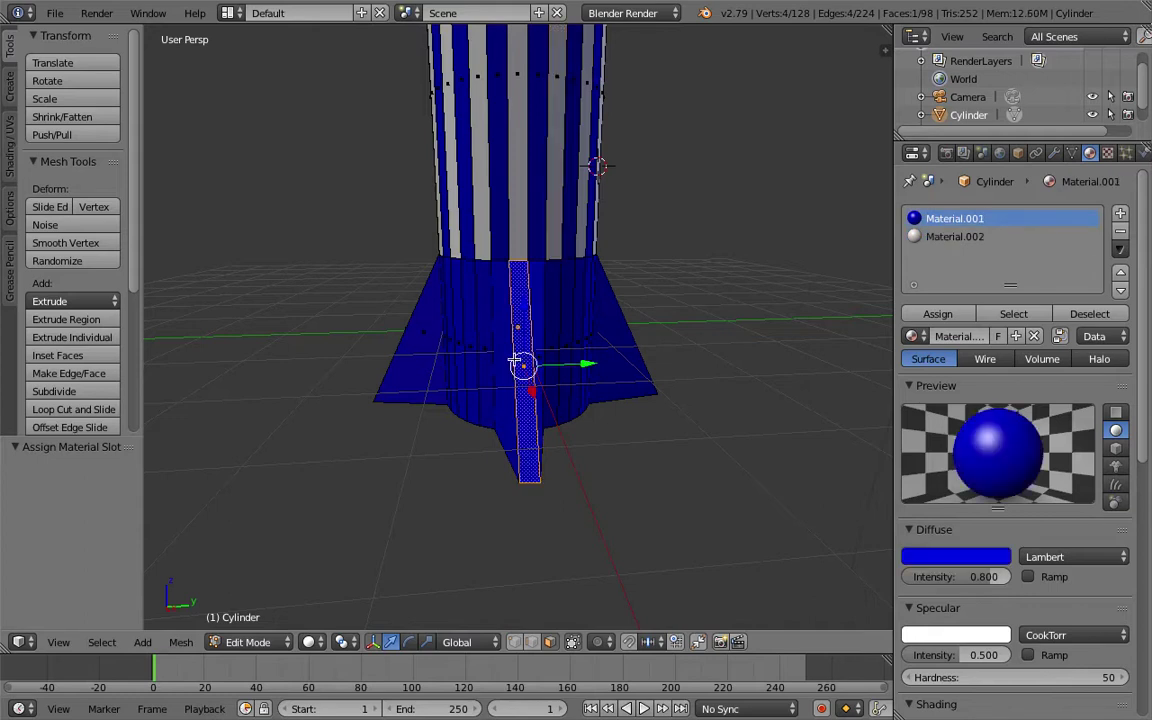
left_click(936, 238)
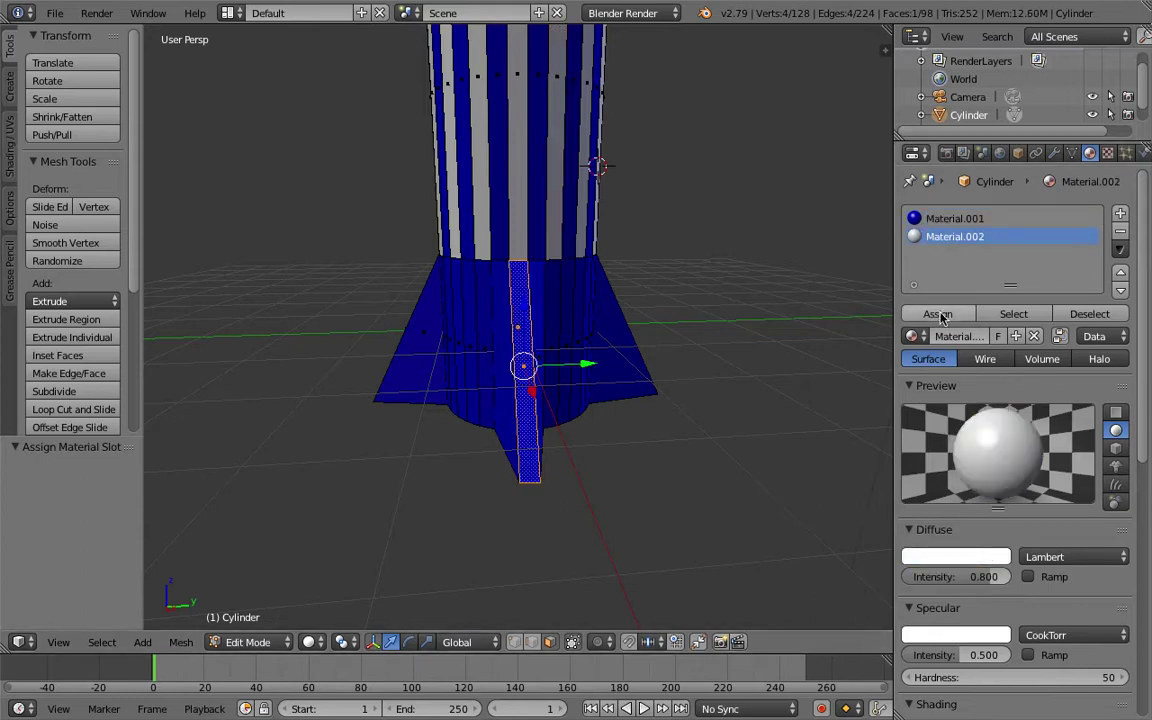
left_click(938, 313)
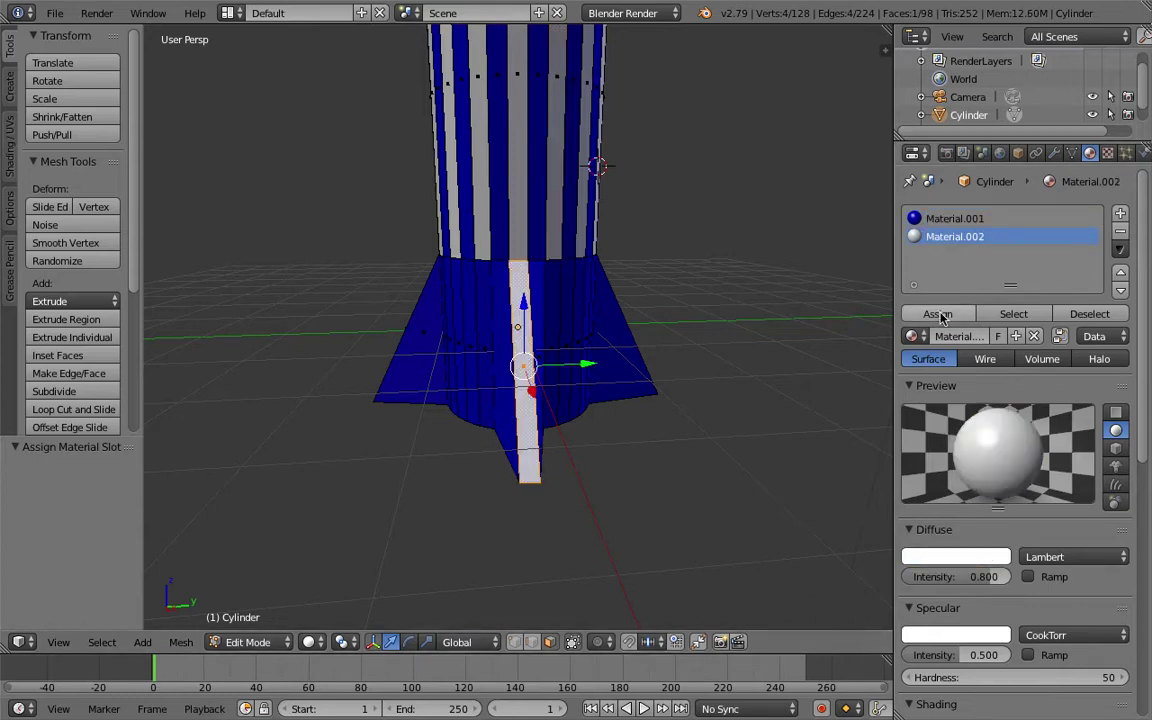
Assign Material.002 to the front fin face beside the strip and to left and right fin faces
right_click(508, 403)
left_click(948, 238)
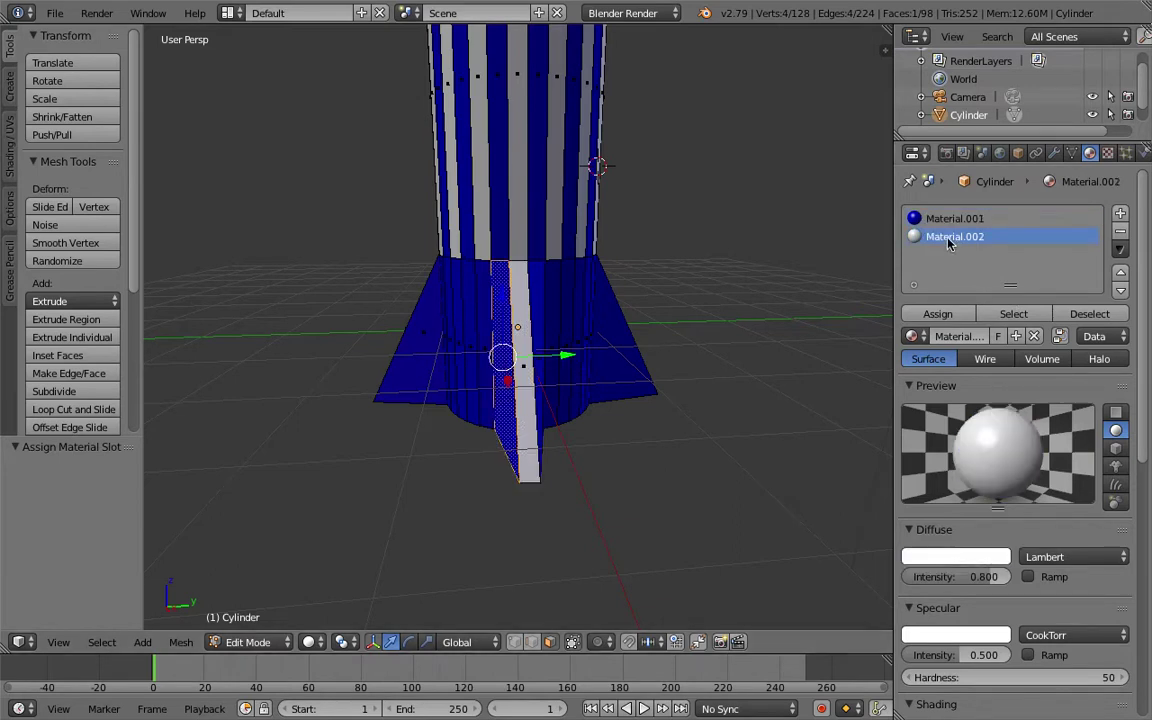
left_click(938, 313)
middle_click_drag(777, 329, 697, 327)
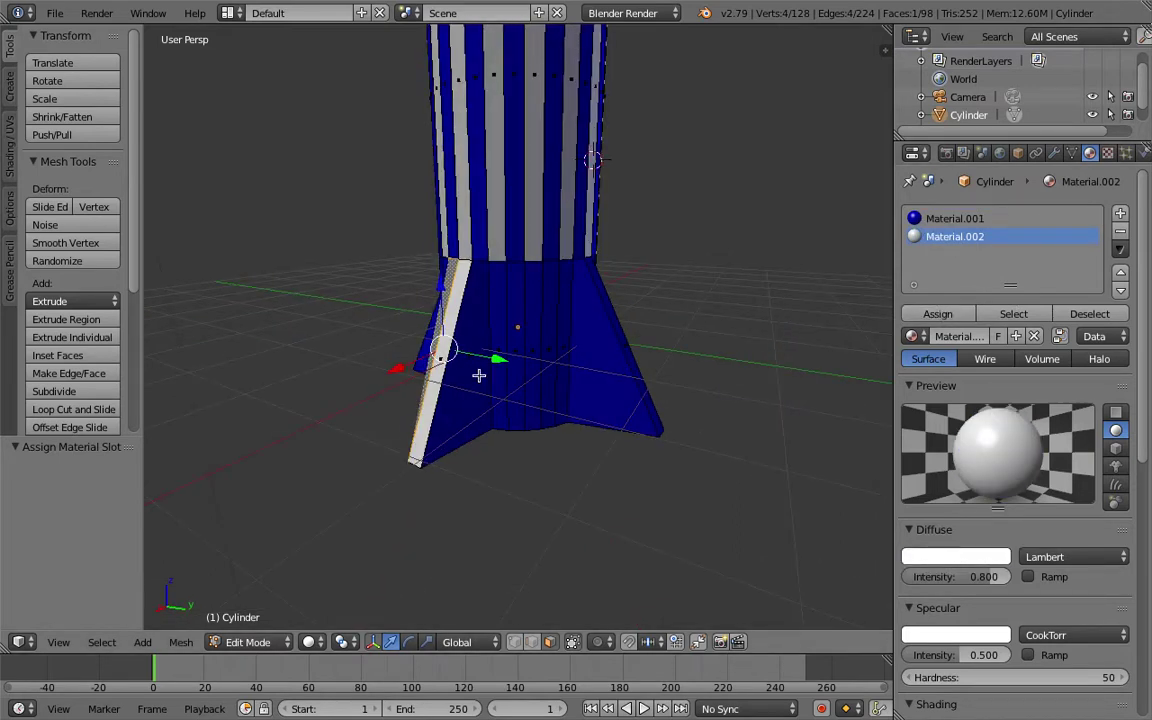
right_click(467, 421)
left_click(950, 218)
left_click(950, 237)
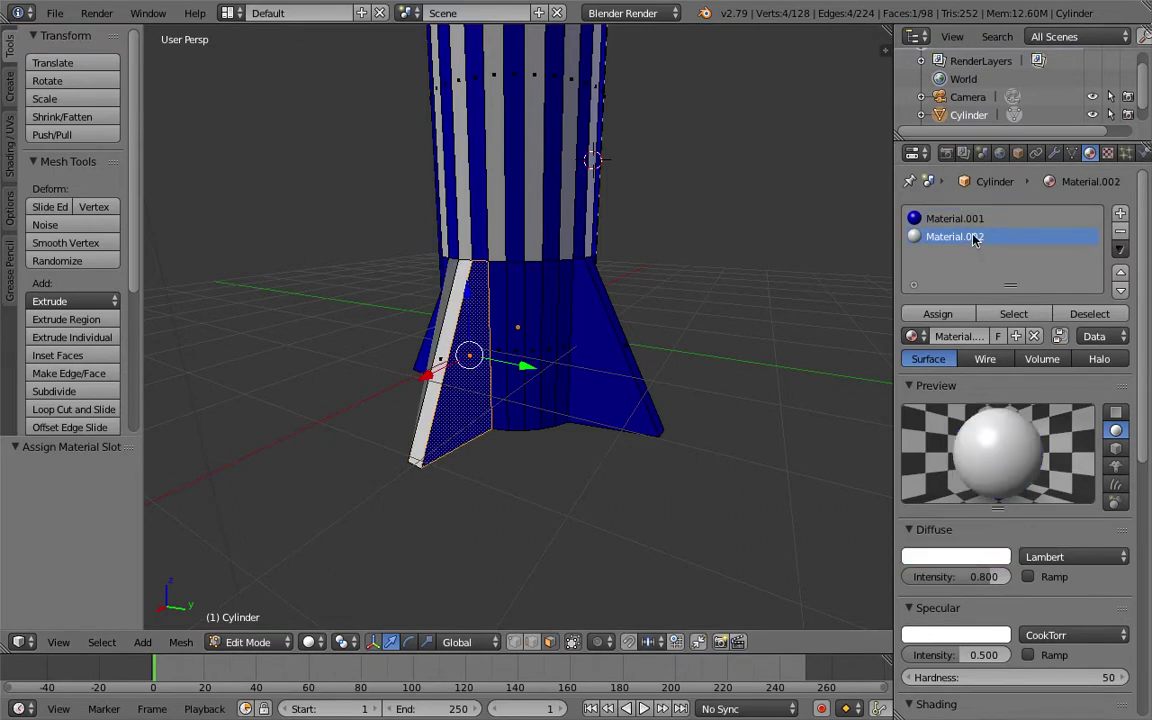
left_click(938, 313)
right_click(606, 342)
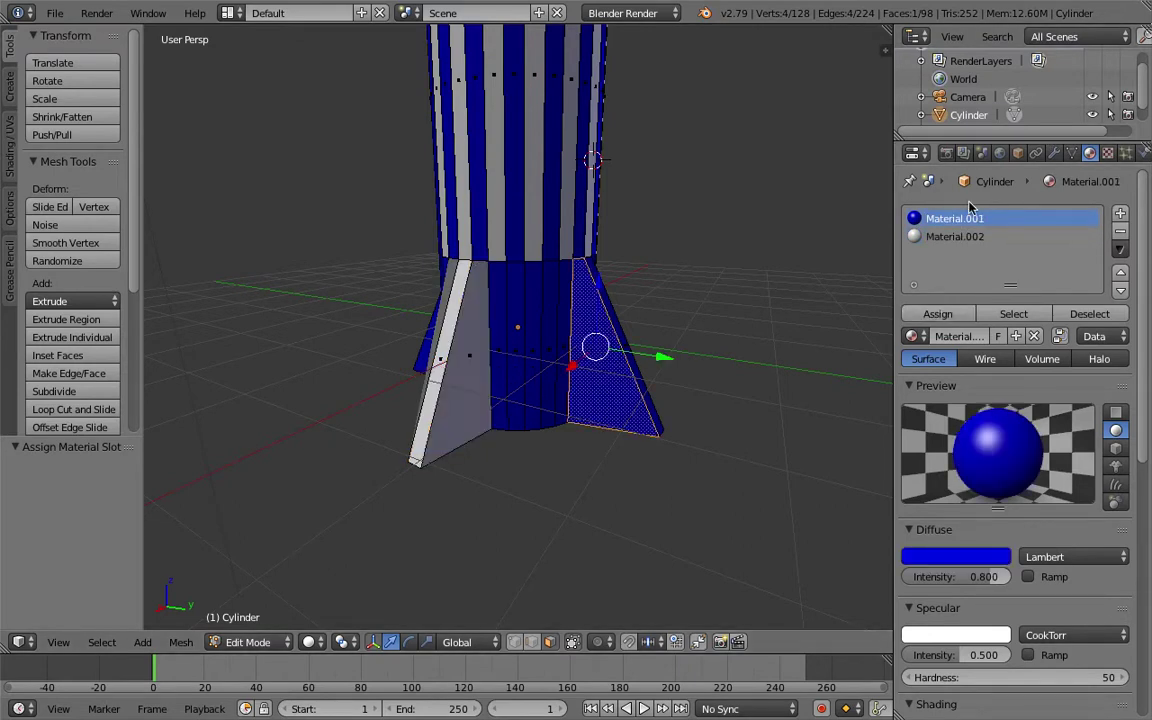
left_click(975, 238)
left_click(938, 313)
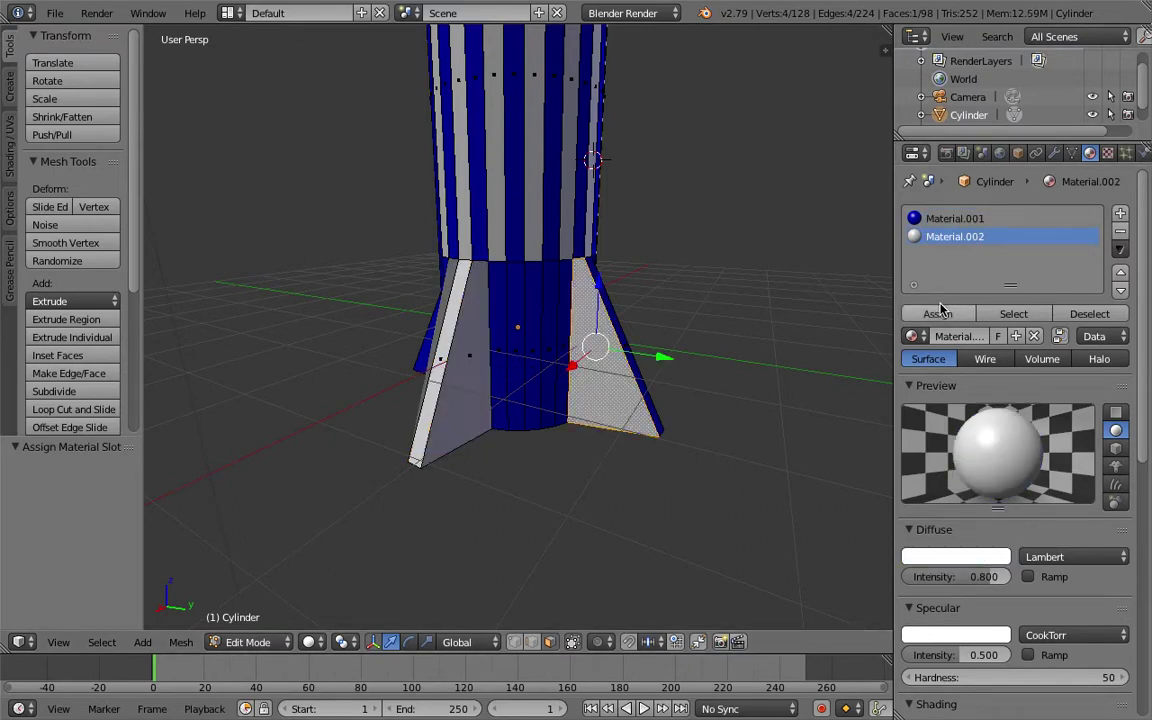
Whiten the front fin's narrow side face and two neighbouring blue fin faces
middle_click_drag(746, 342, 573, 367)
right_click(548, 364)
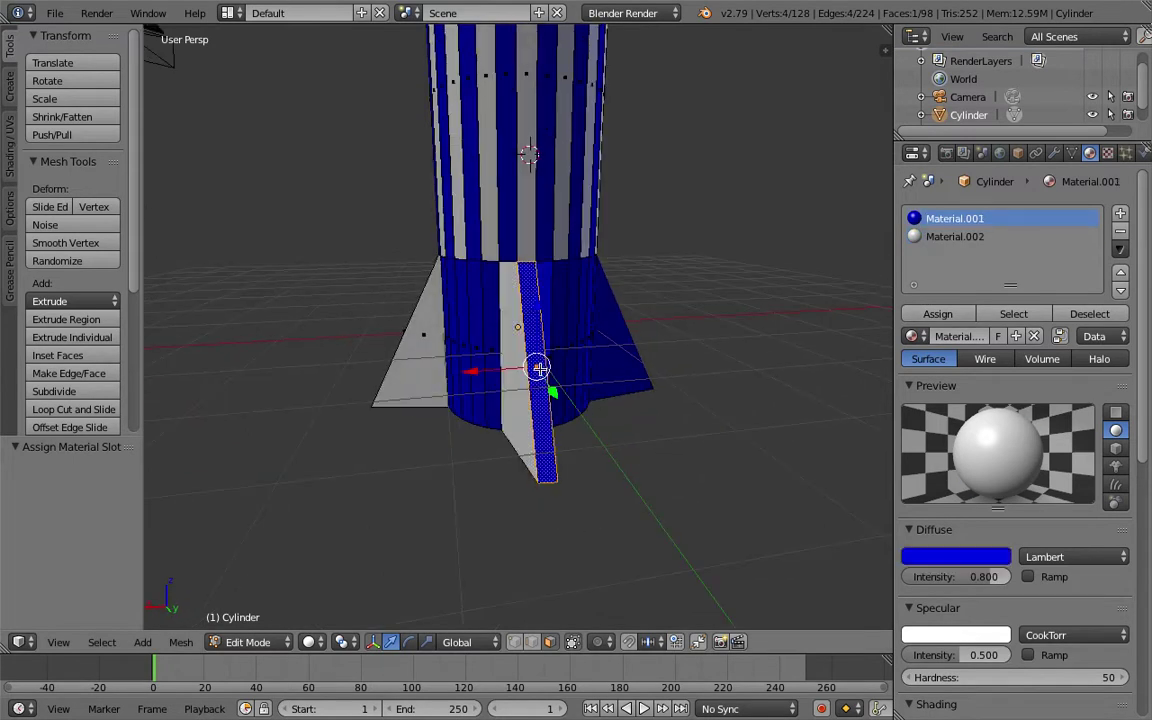
left_click(943, 238)
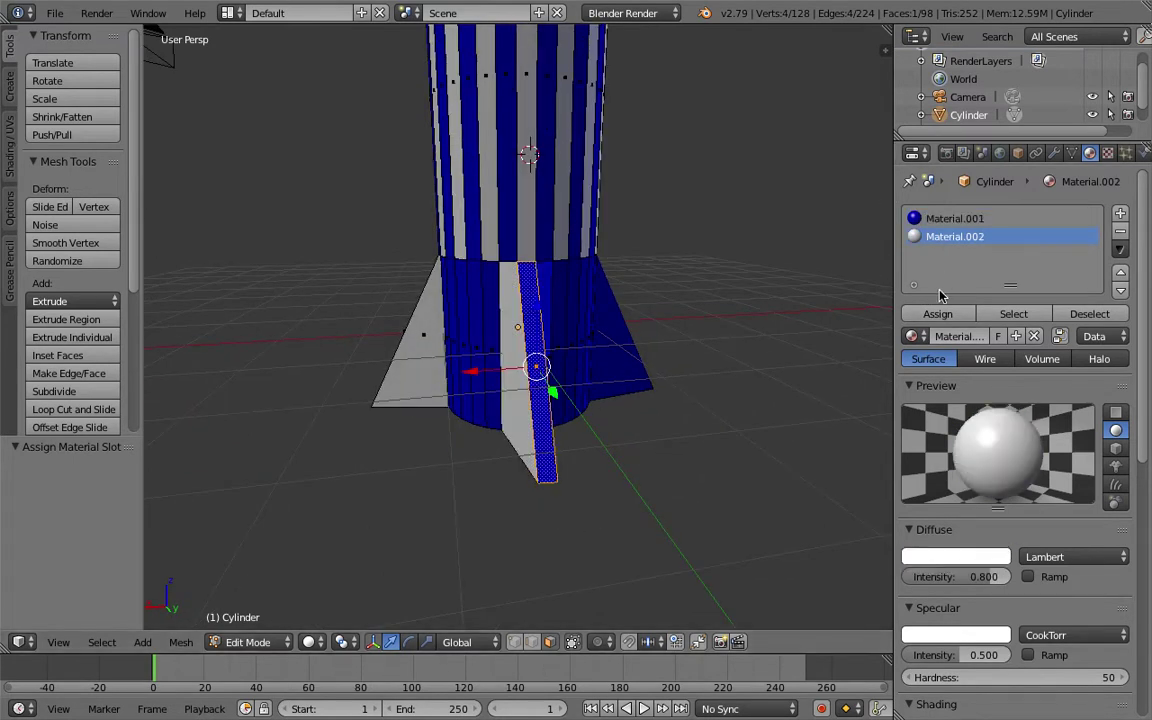
left_click(938, 314)
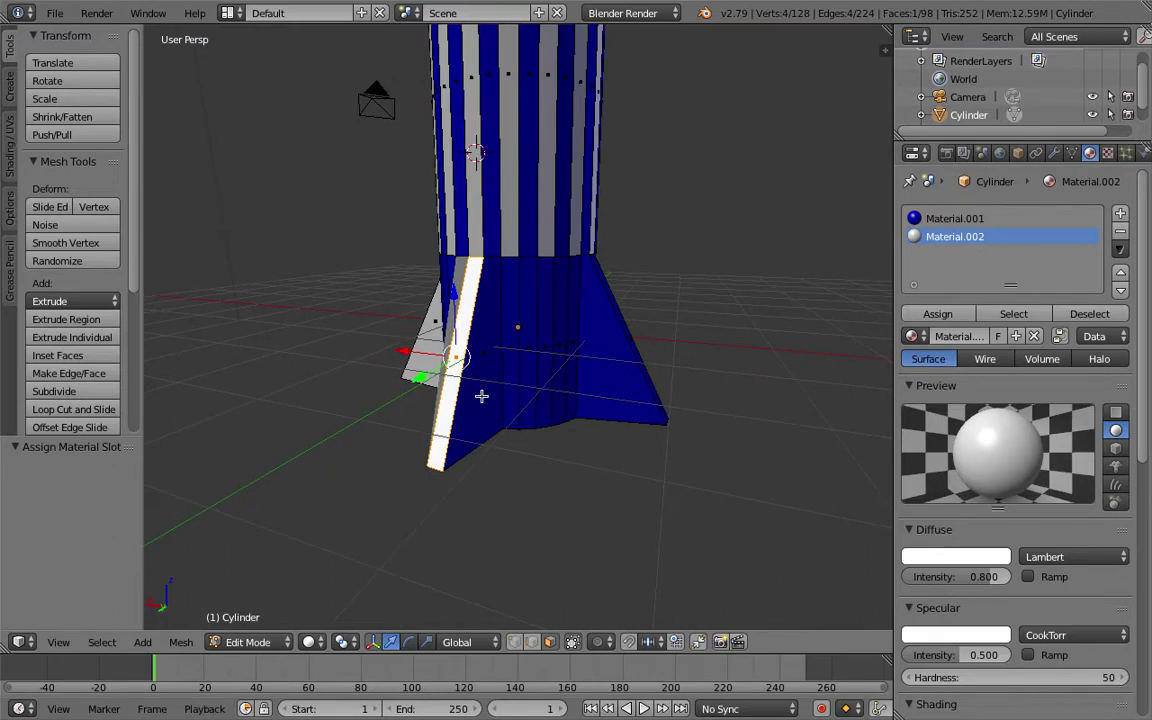
right_click(481, 393)
left_click(955, 236)
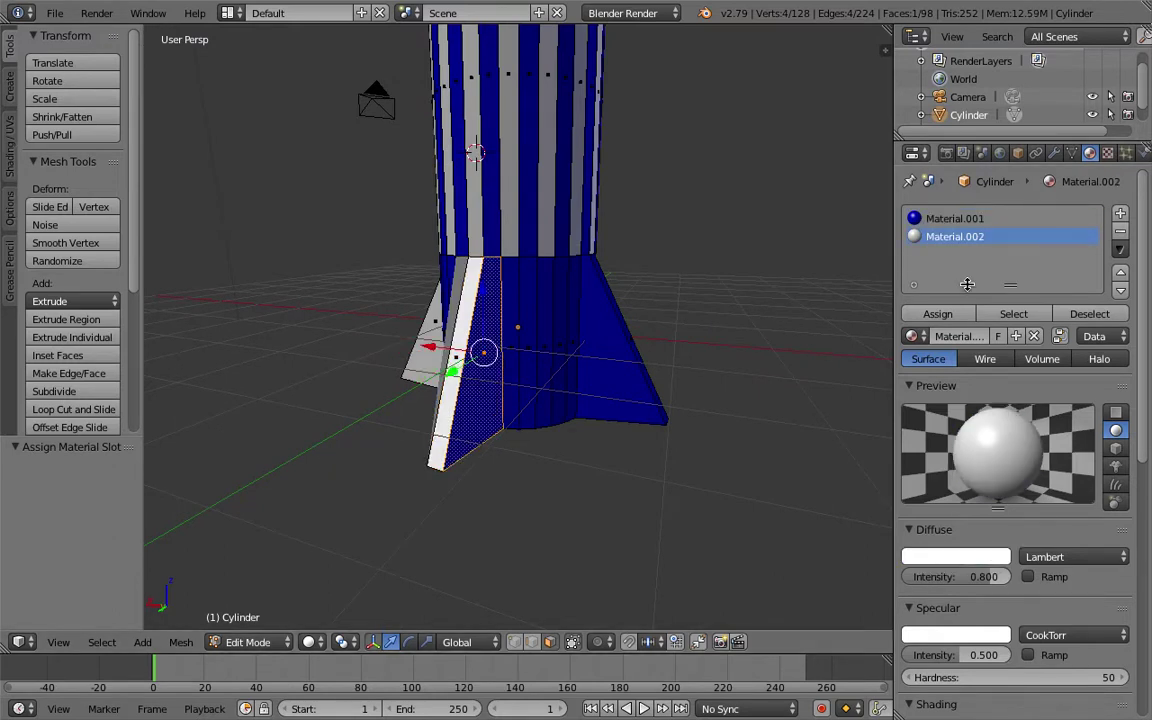
left_click(937, 313)
key("KP_6")
key("KP_6")
key("KP_6")
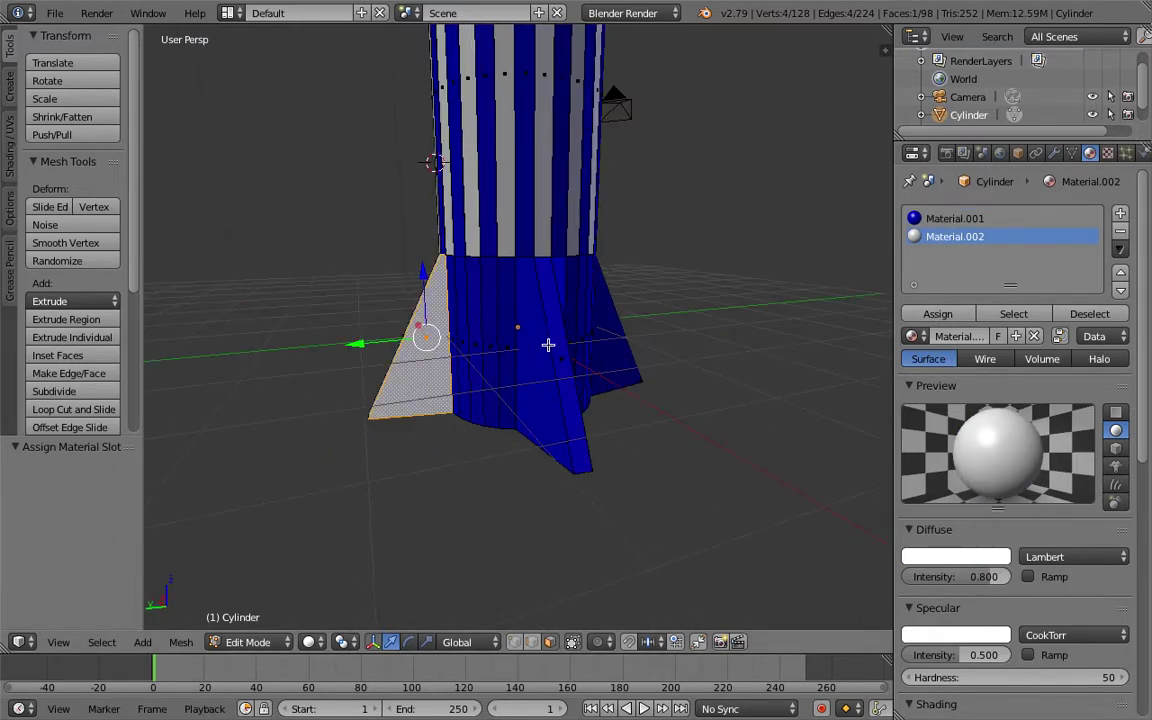
right_click(538, 347)
left_click(935, 237)
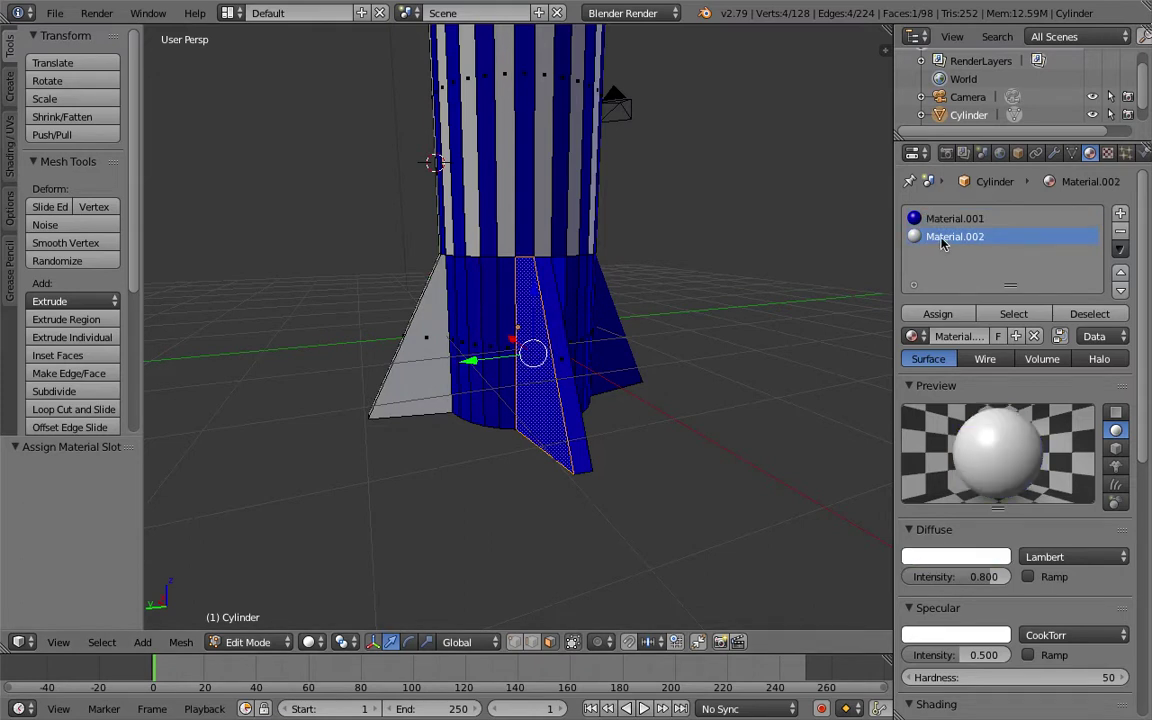
left_click(937, 314)
Turn another fin strip plus the left and right fin faces white with Material.002
key("KP_6")
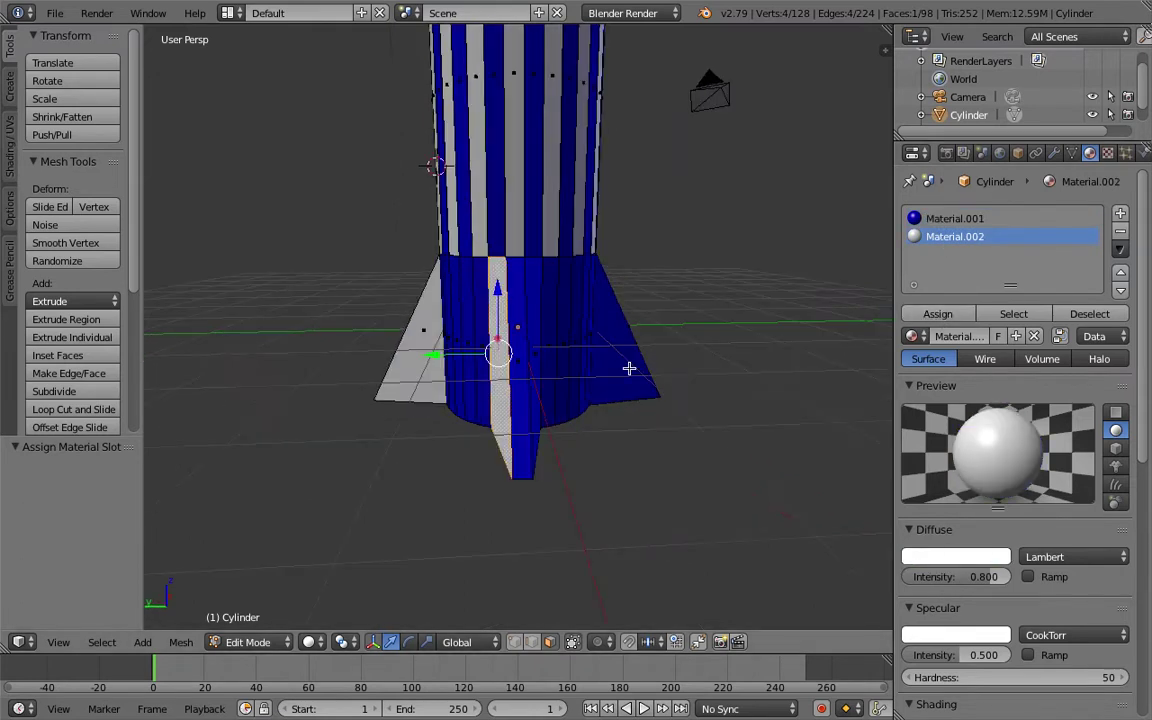
right_click(514, 362)
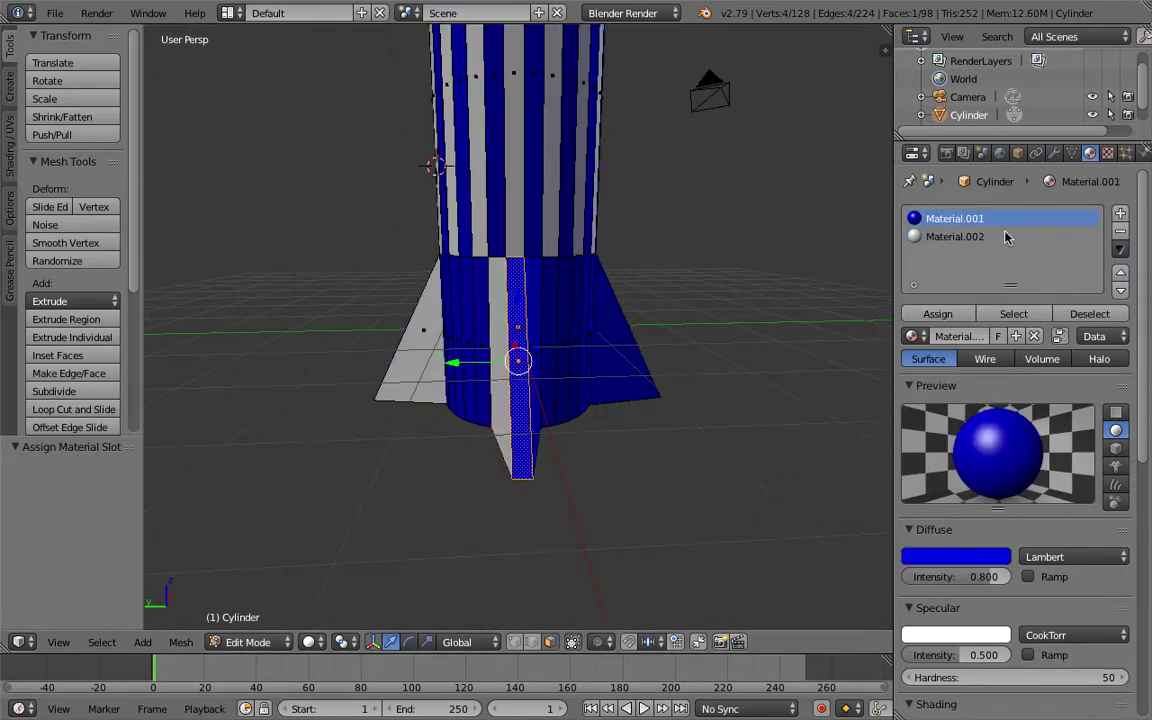
left_click(977, 236)
left_click(937, 314)
key("KP_6")
key("KP_6")
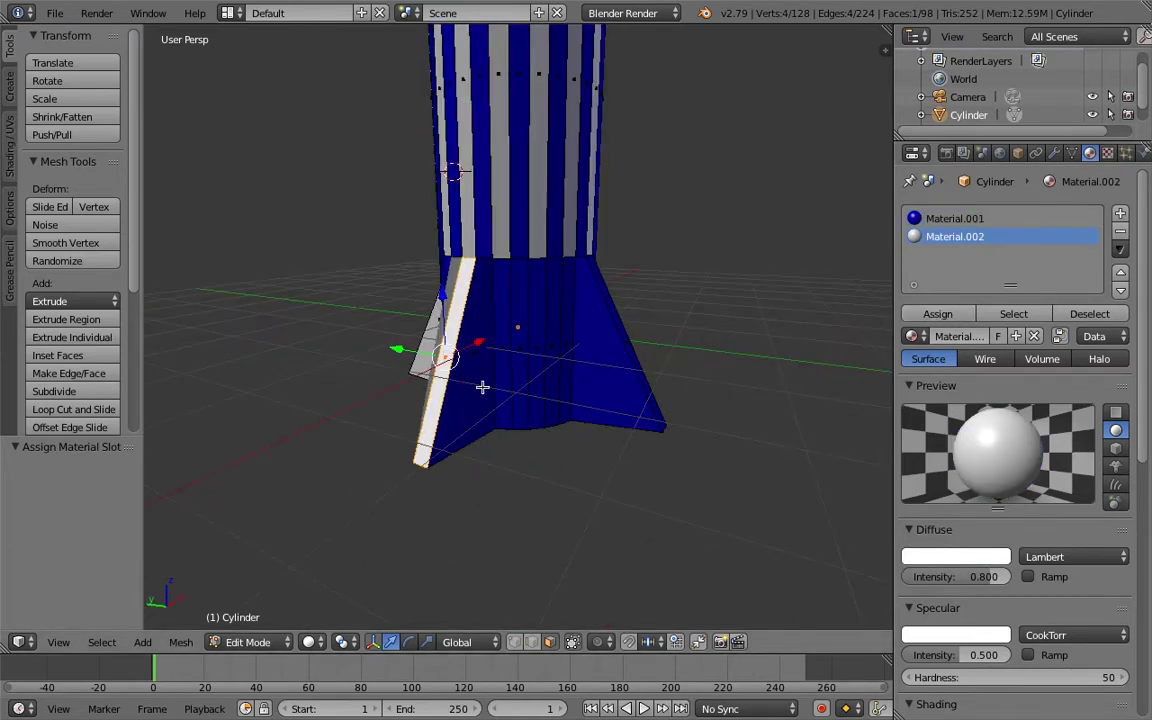
right_click(482, 387)
left_click(952, 237)
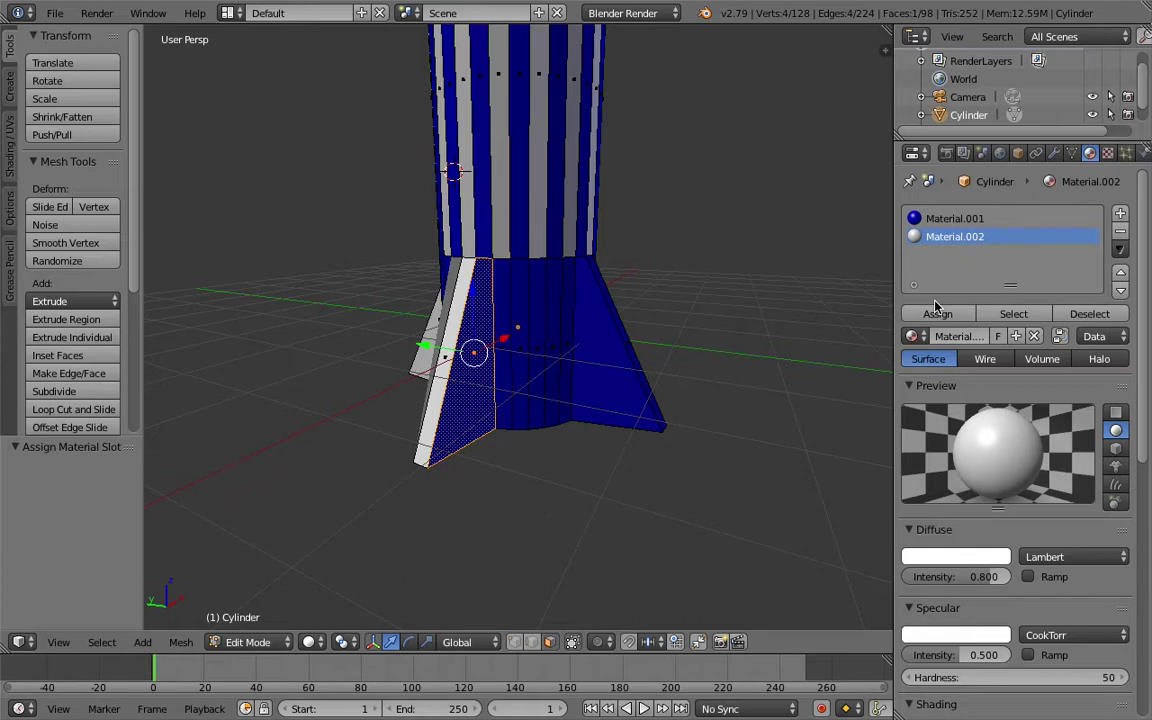
left_click(937, 314)
right_click(627, 383)
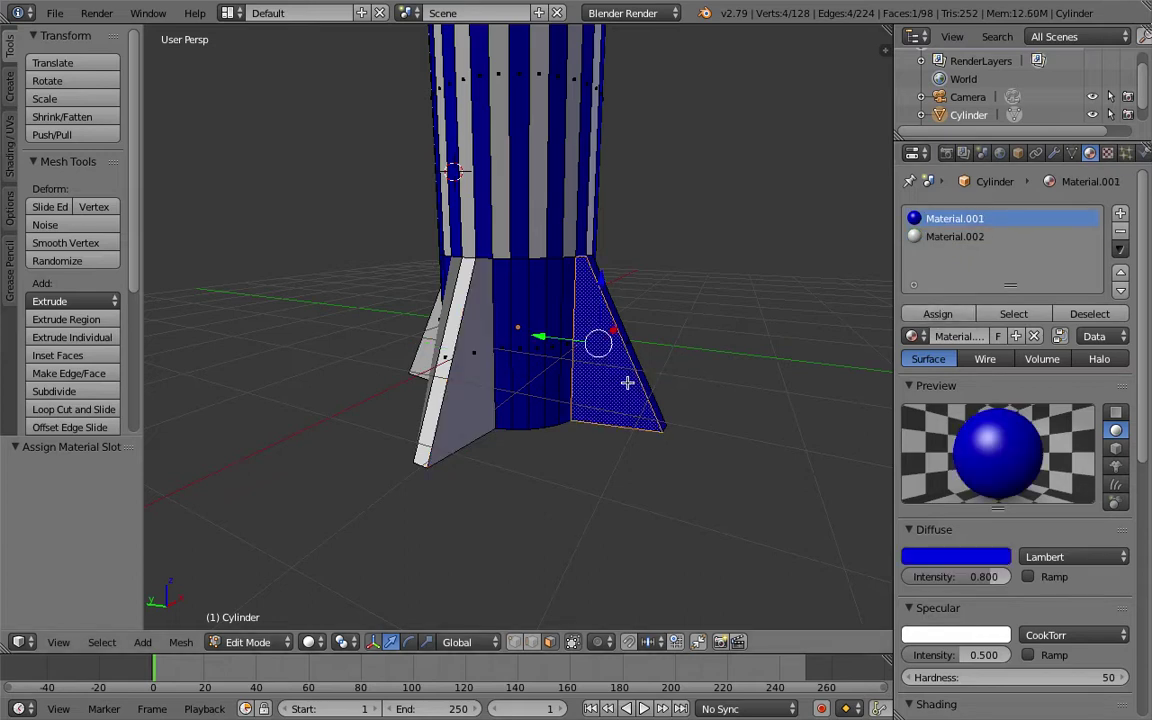
left_click(934, 236)
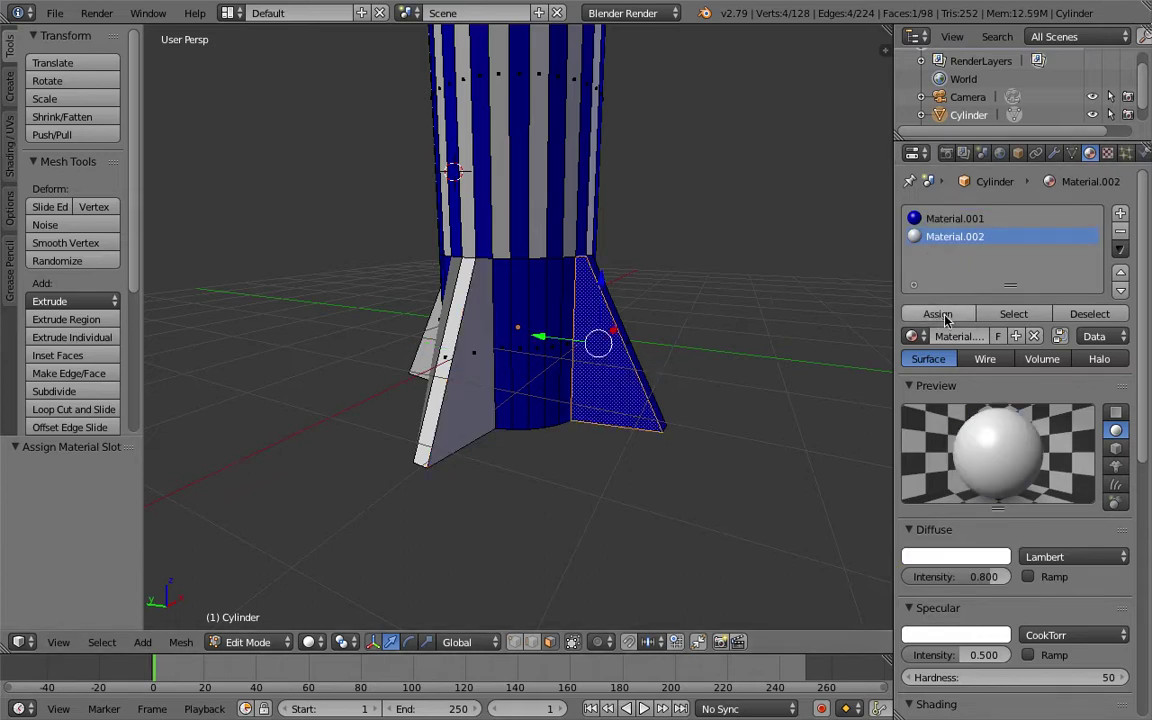
left_click(937, 314)
Undo the last assignment, then whiten the front fin strip and the left fin's blue face
middle_click_drag(663, 352, 656, 352)
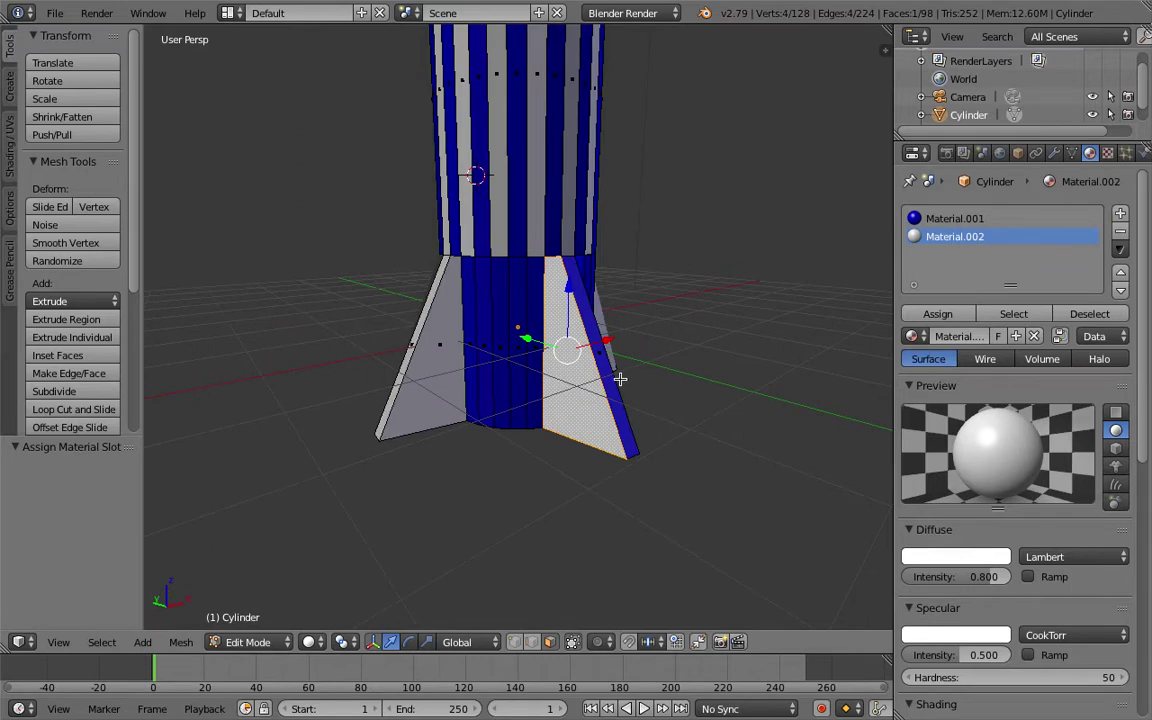
key("ctrl+z")
middle_click_drag(449, 373, 893, 253)
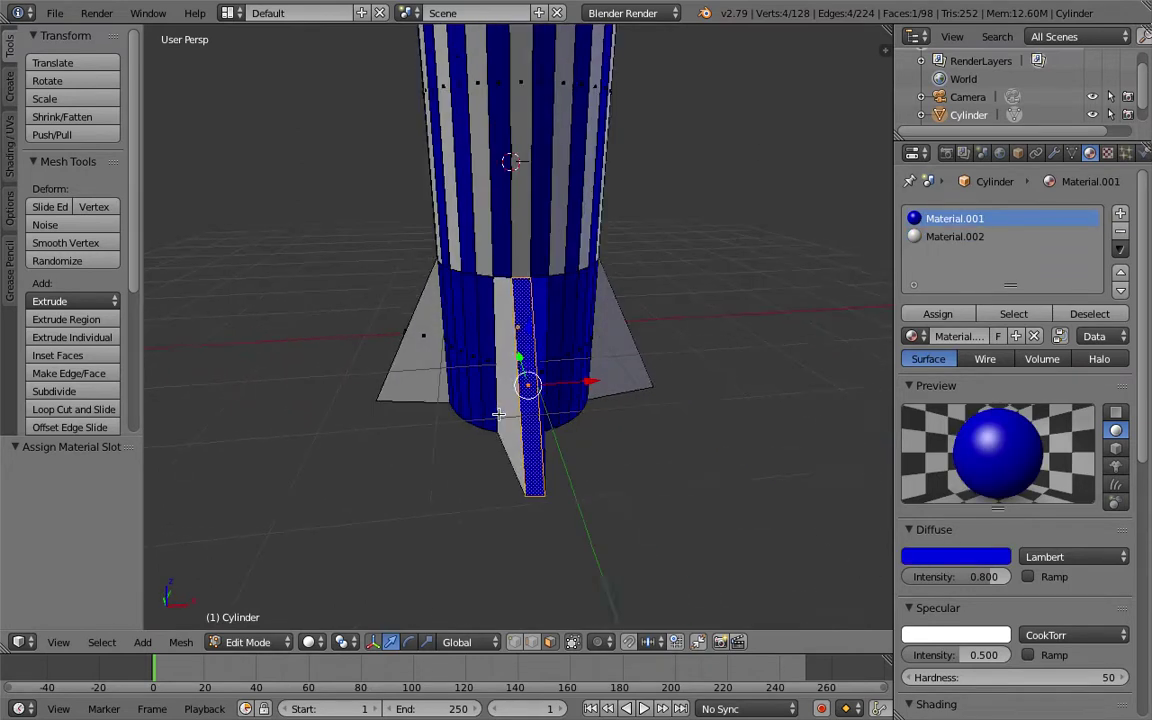
left_click(952, 237)
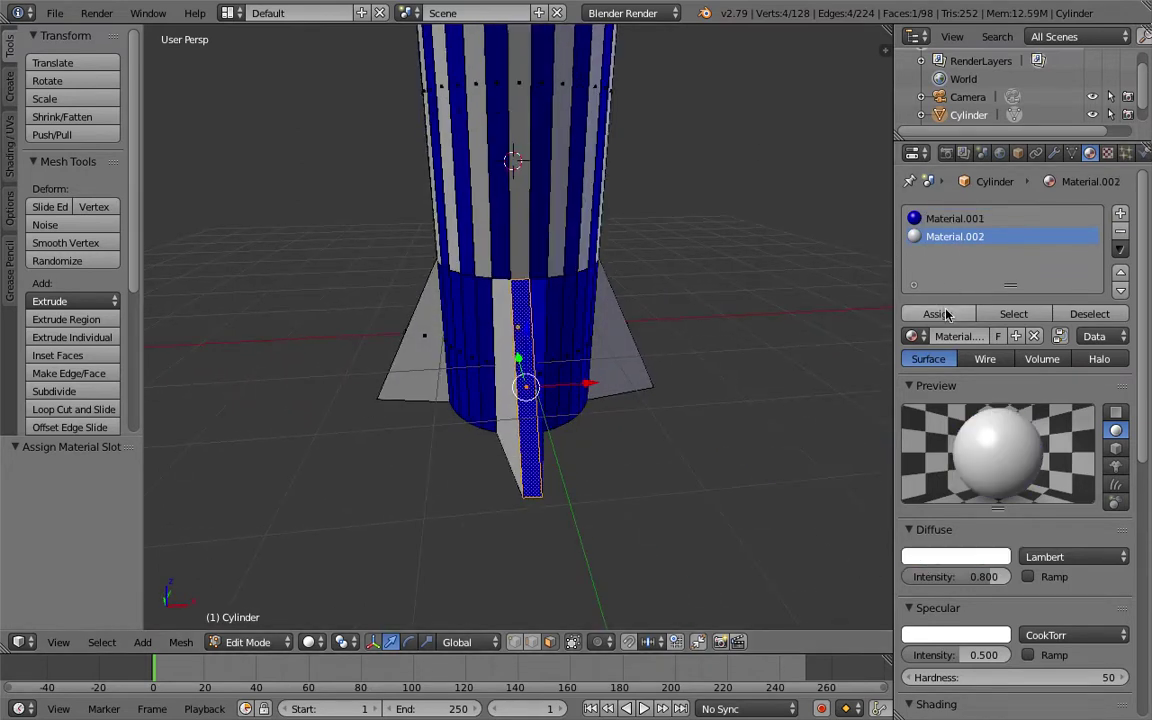
left_click(937, 314)
middle_click_drag(530, 489, 264, 346)
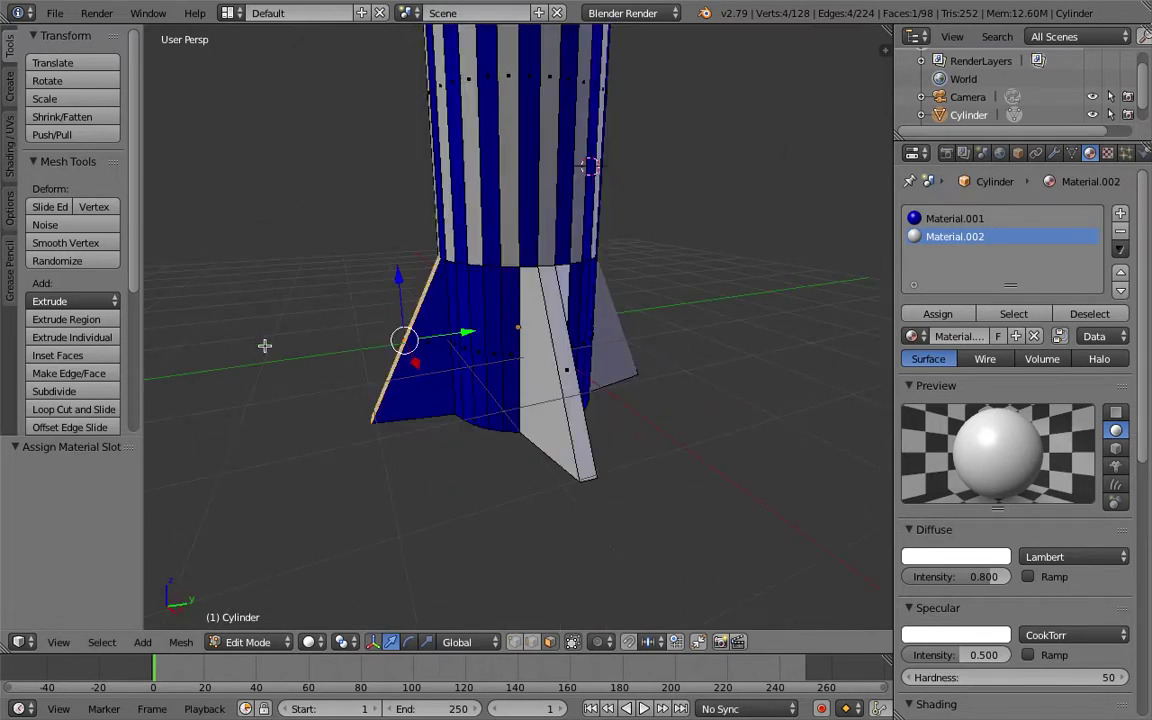
right_click(411, 385)
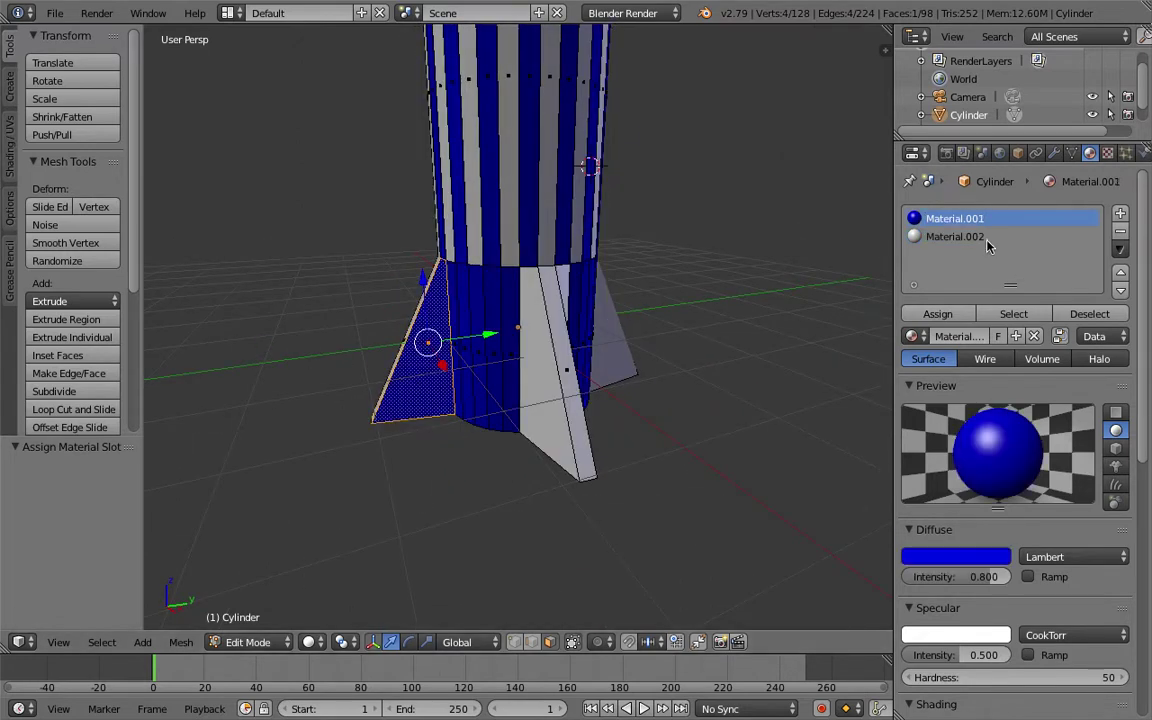
left_click(986, 238)
left_click(940, 313)
Select the blue material slot and turn the view to look down on the rocket
scroll(473, 434, "down", 2)
scroll(473, 434, "down", 4)
scroll(473, 434, "up", 4)
scroll(473, 434, "up", 3)
key("KP_4")
key("KP_4")
key("KP_4")
key("KP_4")
key("KP_4")
key("KP_4")
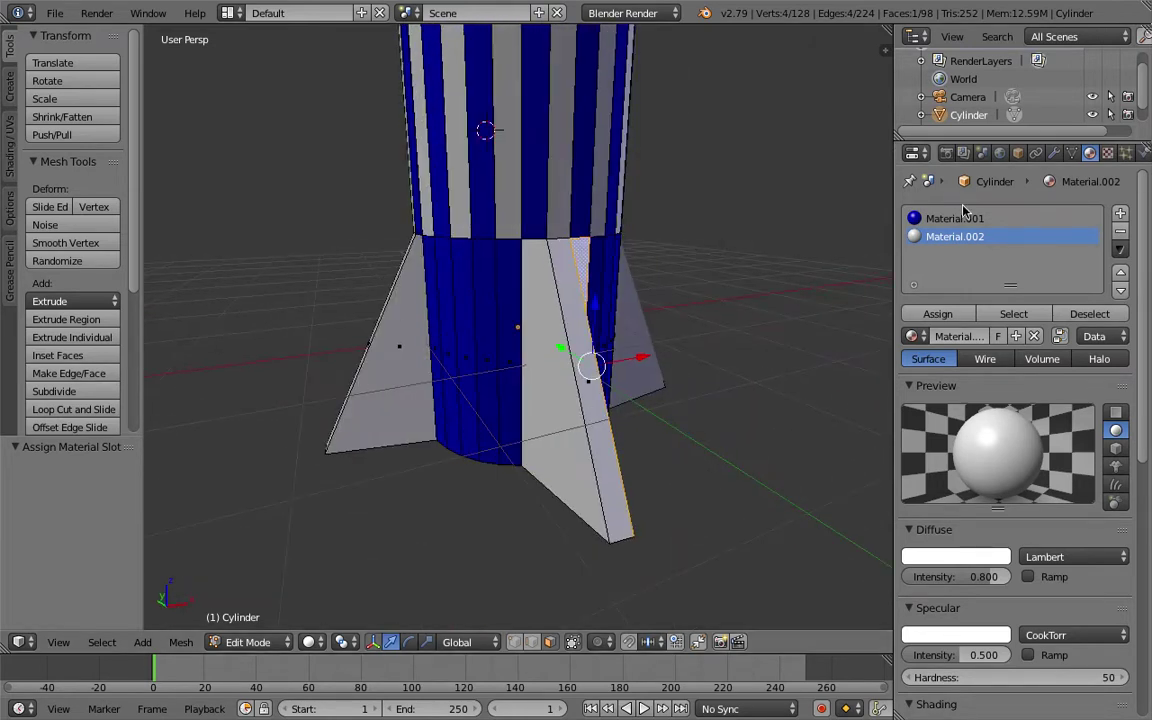
left_click(967, 222)
scroll(671, 222, "up", 3)
scroll(671, 222, "down", 4)
scroll(660, 240, "down", 5)
scroll(649, 262, "down", 2)
key("KP_2")
key("KP_2")
Orbit to view the rocket from above and run a quick test render
middle_click_drag(648, 260, 759, 226)
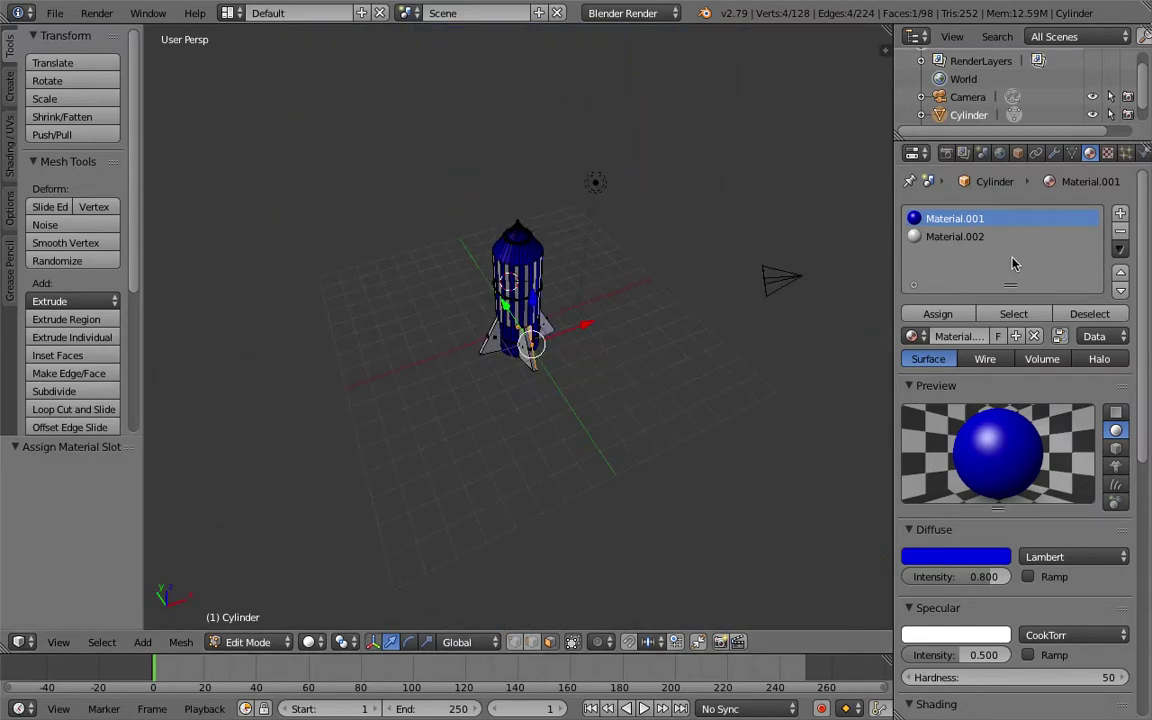
left_click(946, 152)
left_click(942, 236)
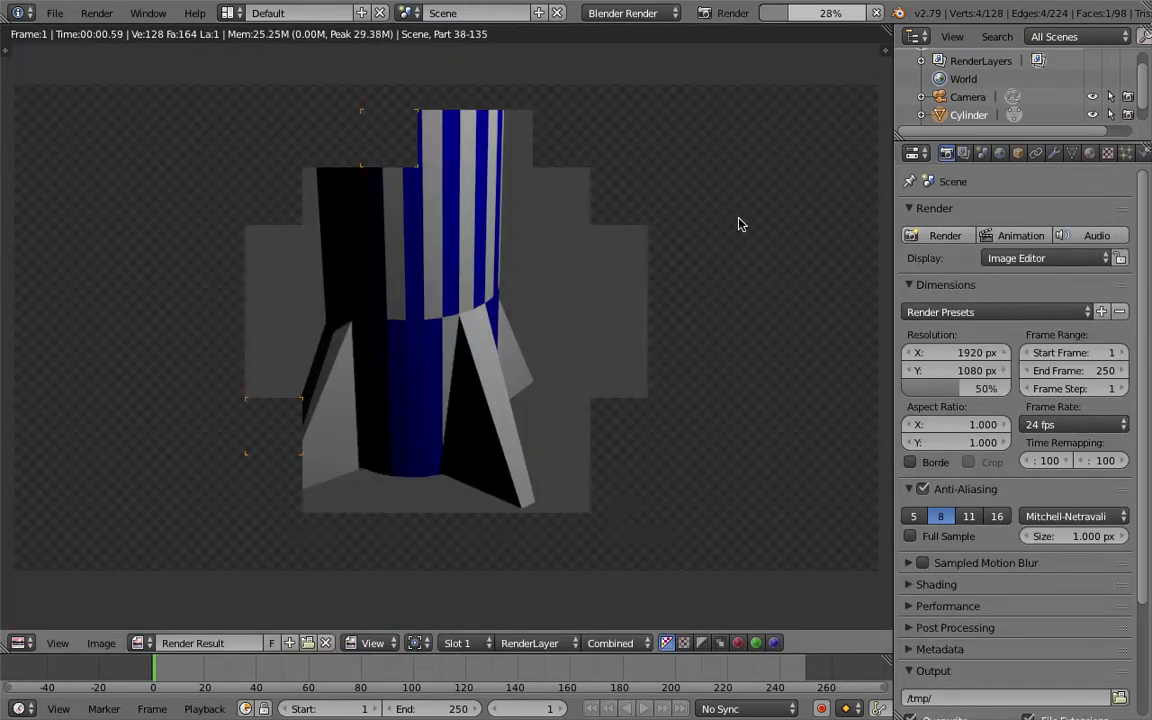
key("Escape")
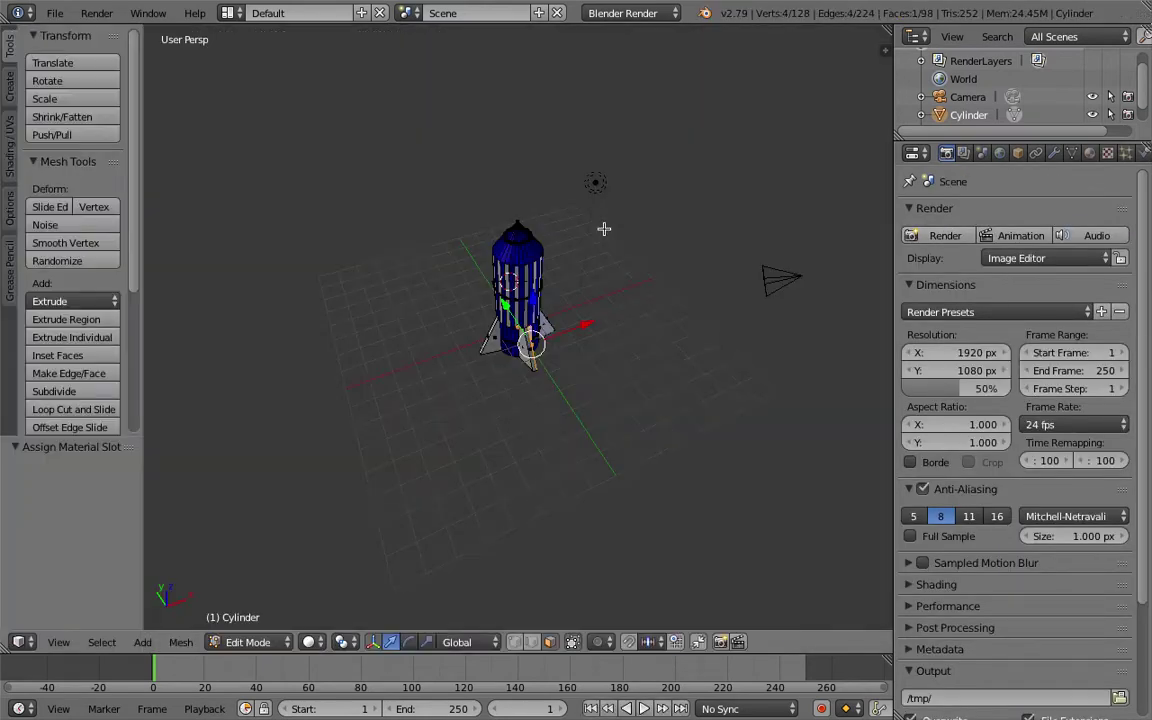
Enable Environment Lighting and set the world Horizon Color to cyan (R 0, G 1, B 1)
left_click(999, 152)
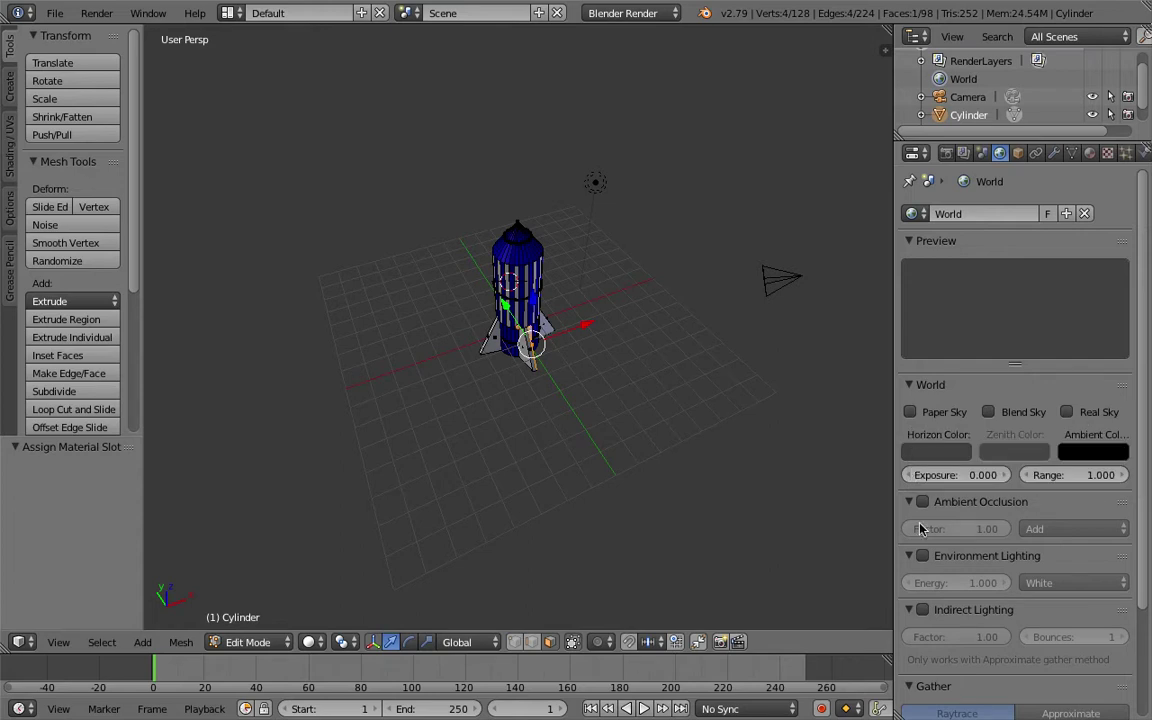
left_click(922, 555)
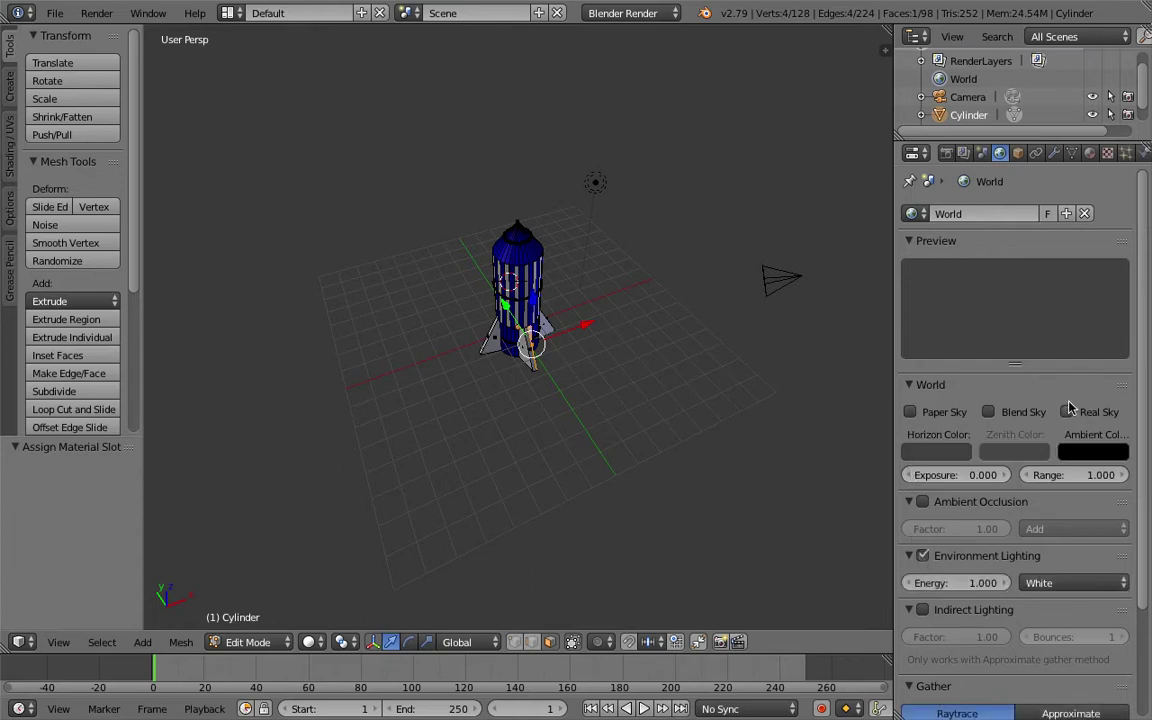
left_click(936, 452)
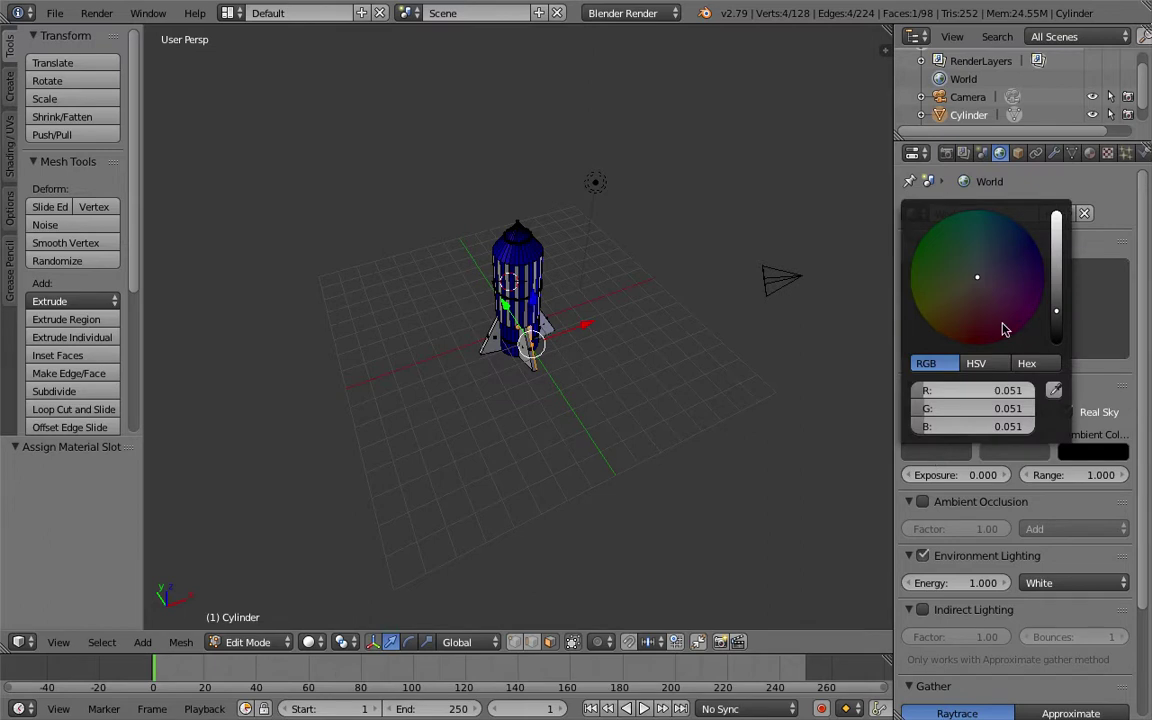
left_click_drag(1056, 308, 1056, 213)
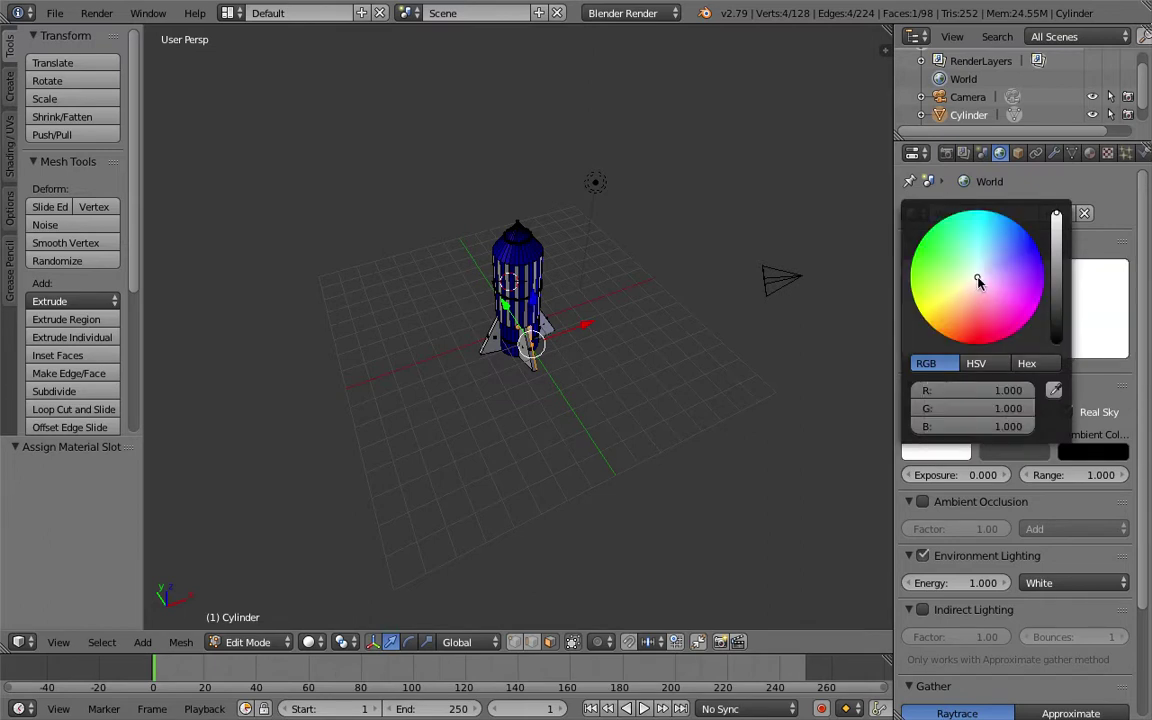
left_click_drag(979, 283, 973, 212)
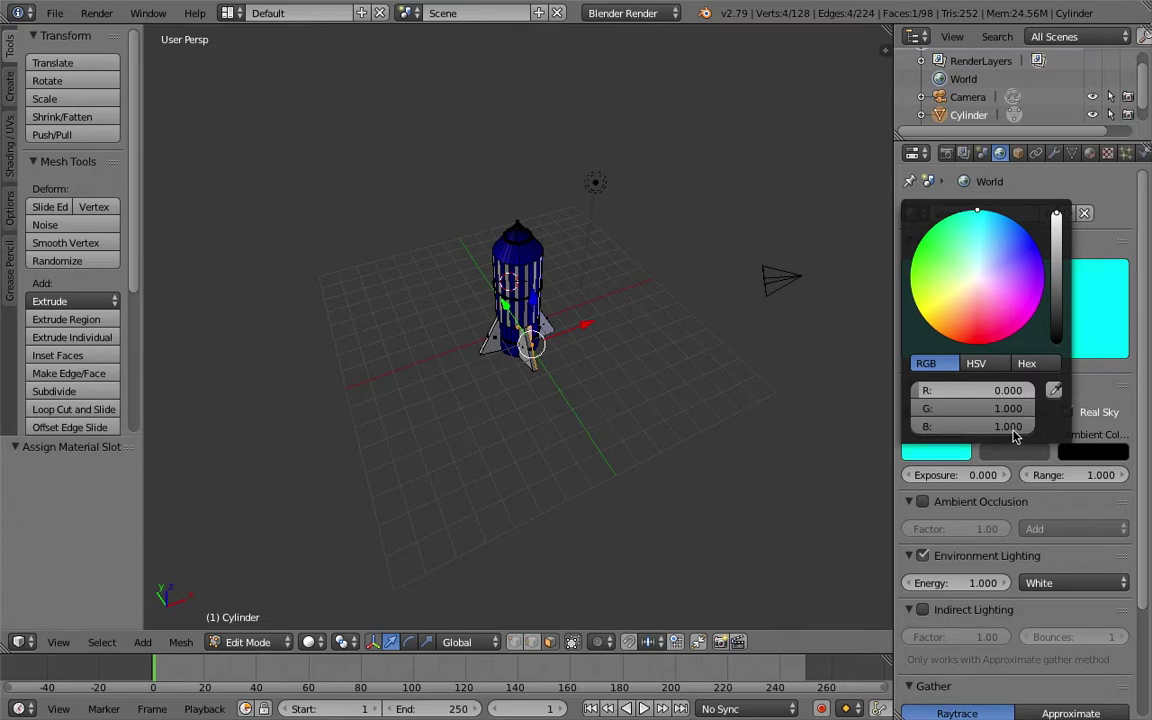
Test-render the striped rocket against the cyan background
left_click(946, 153)
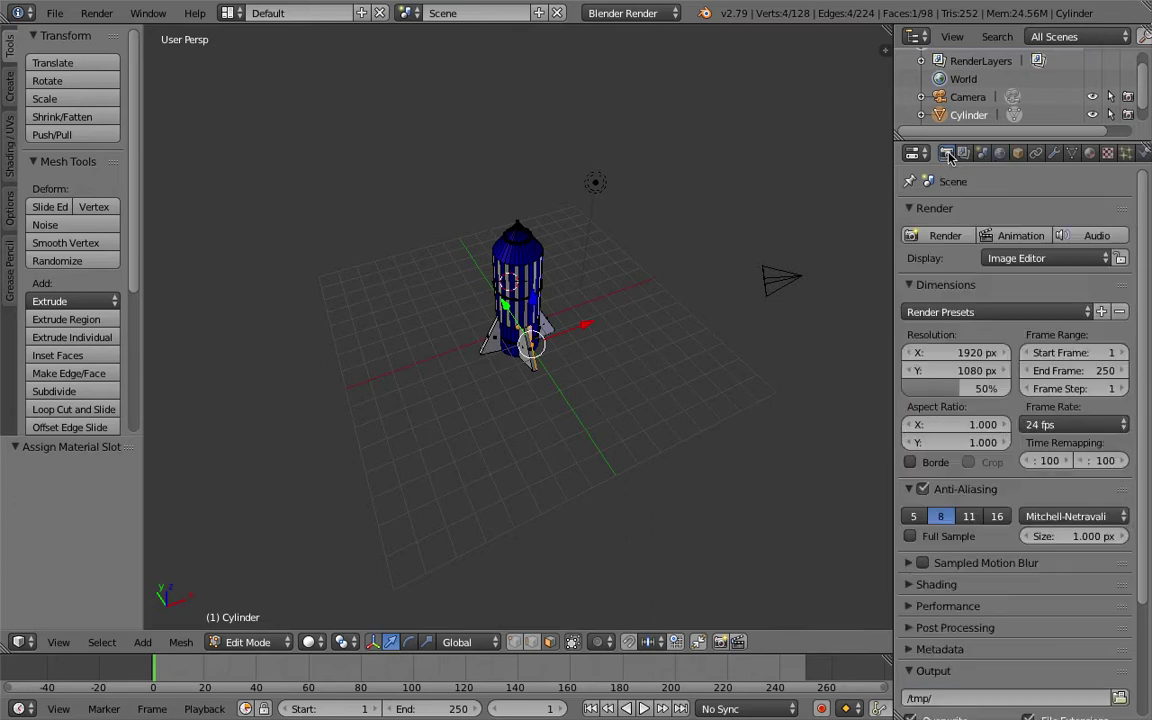
left_click(945, 238)
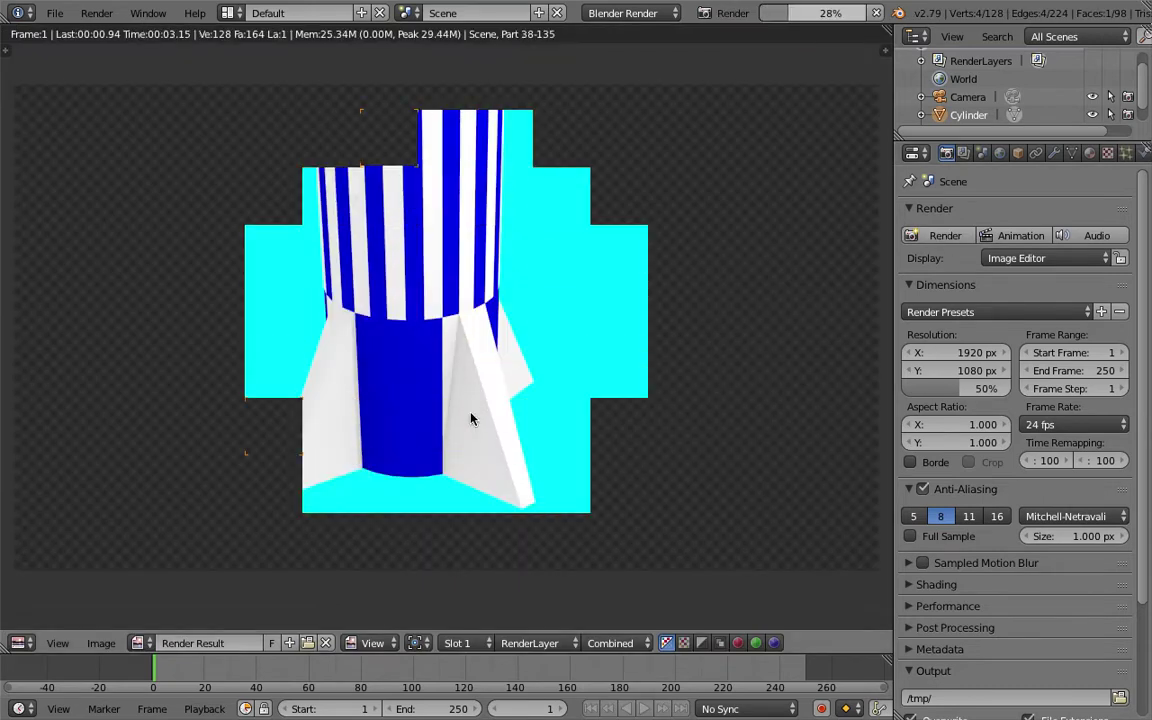
key("Escape")
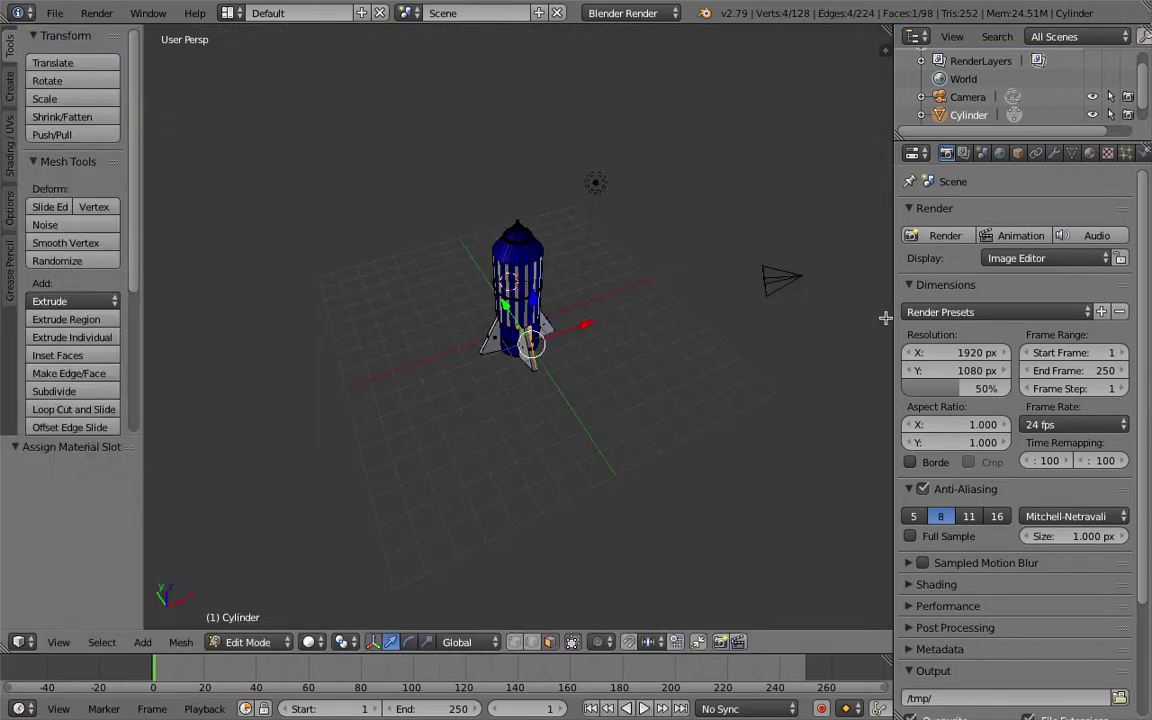
Set the world Horizon Color to black (R 0, G 0, B 0)
left_click(1000, 155)
left_click(934, 450)
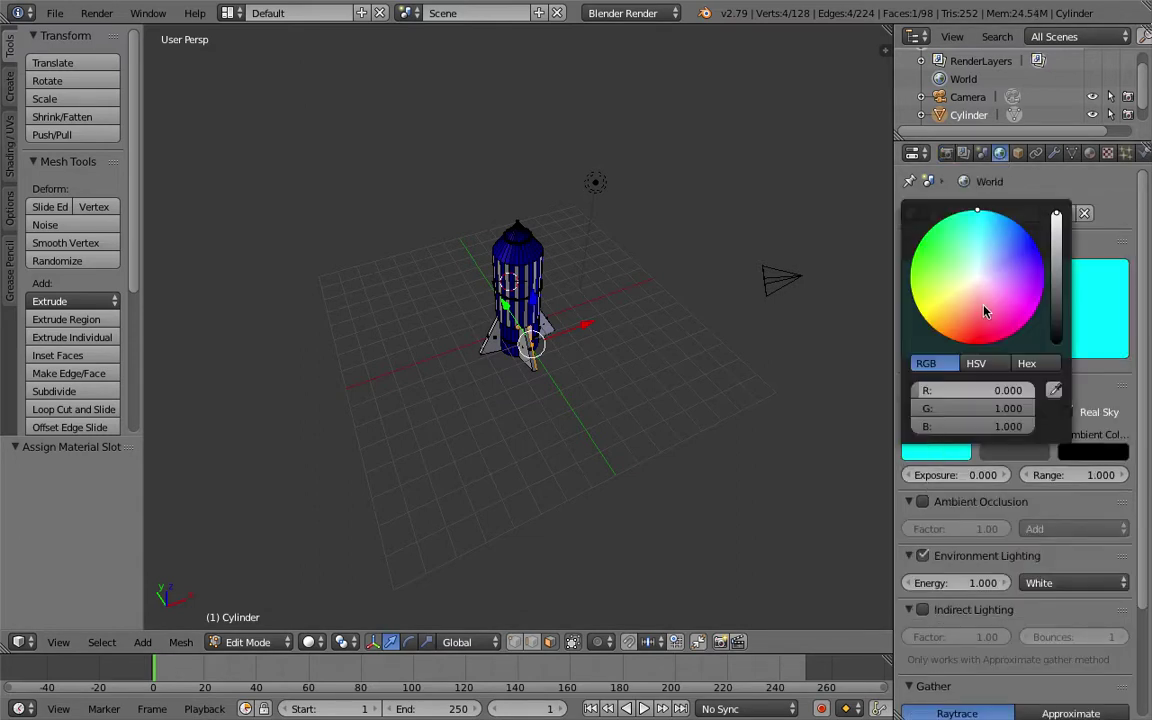
left_click(1055, 342)
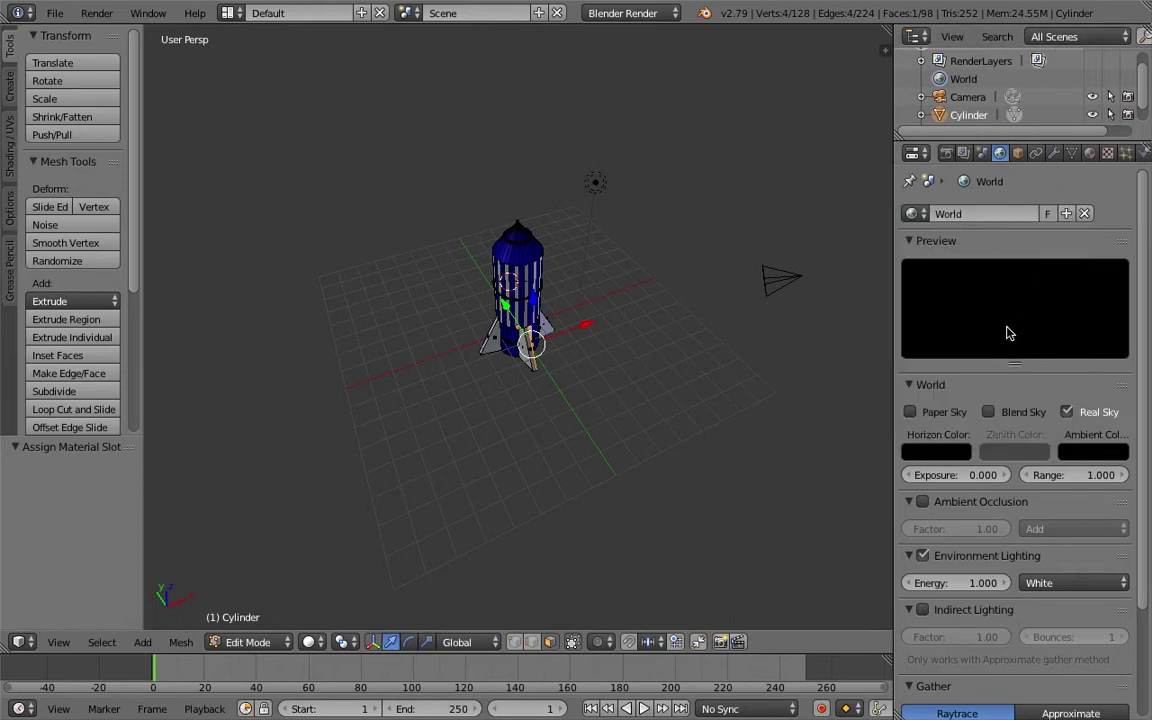
Re-render the rocket against the black background and return to the scene
left_click(946, 153)
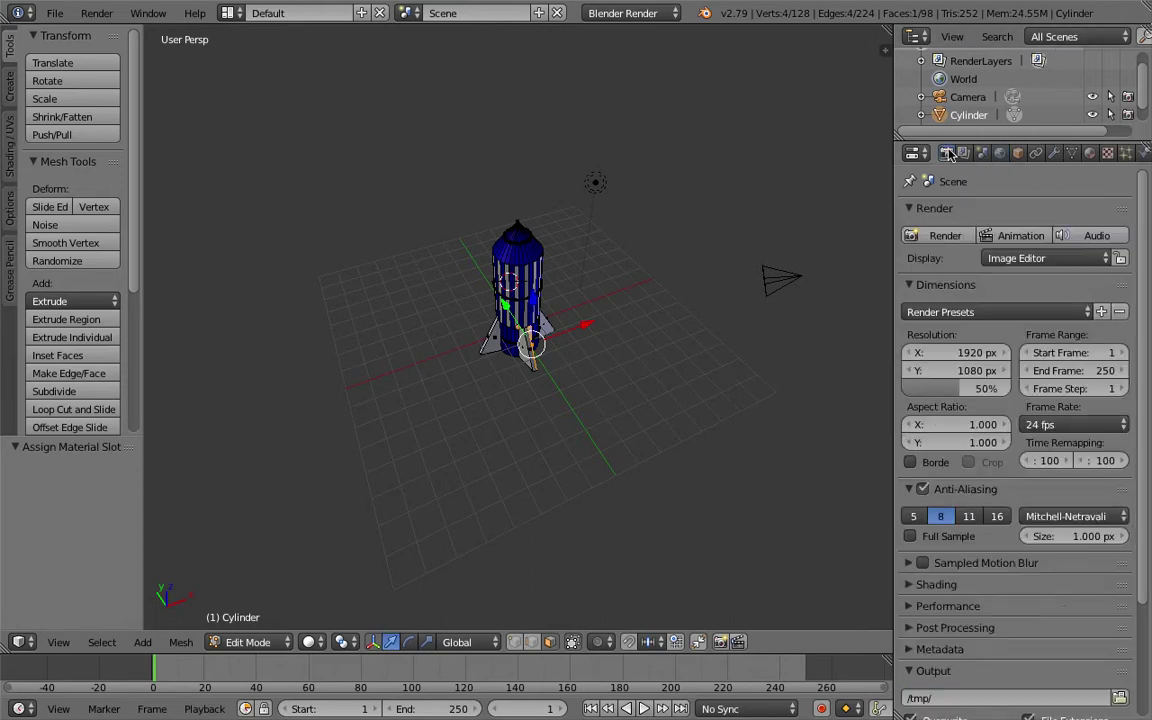
left_click(945, 235)
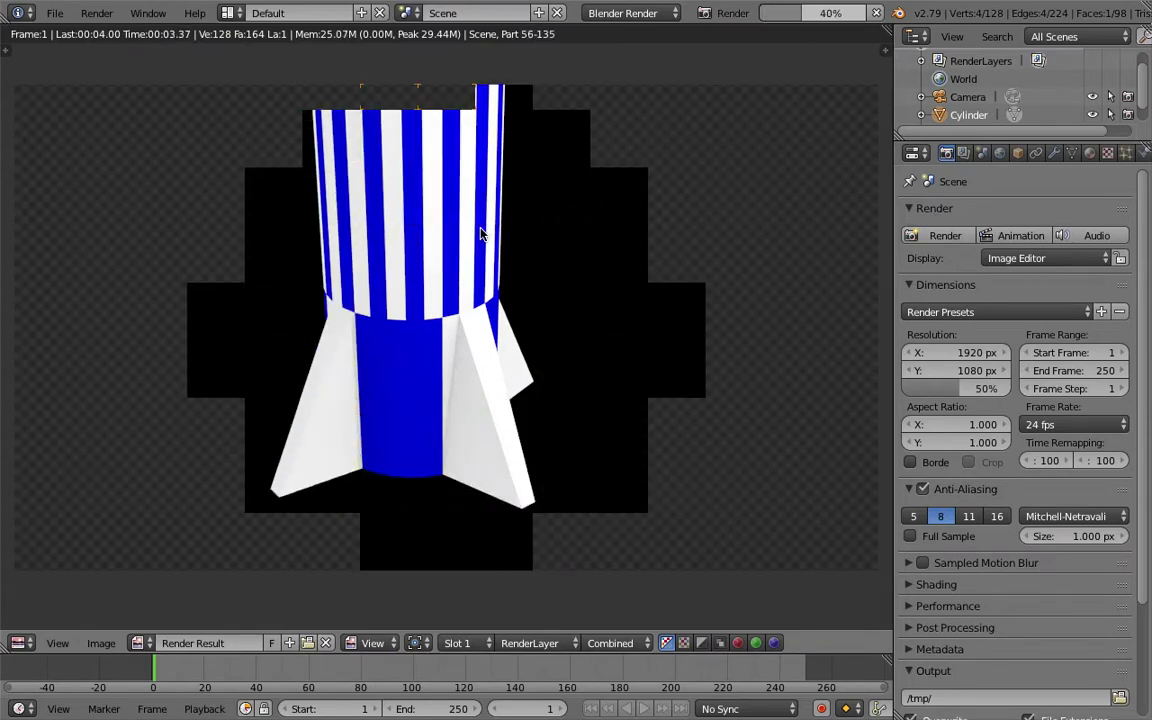
key("Escape")
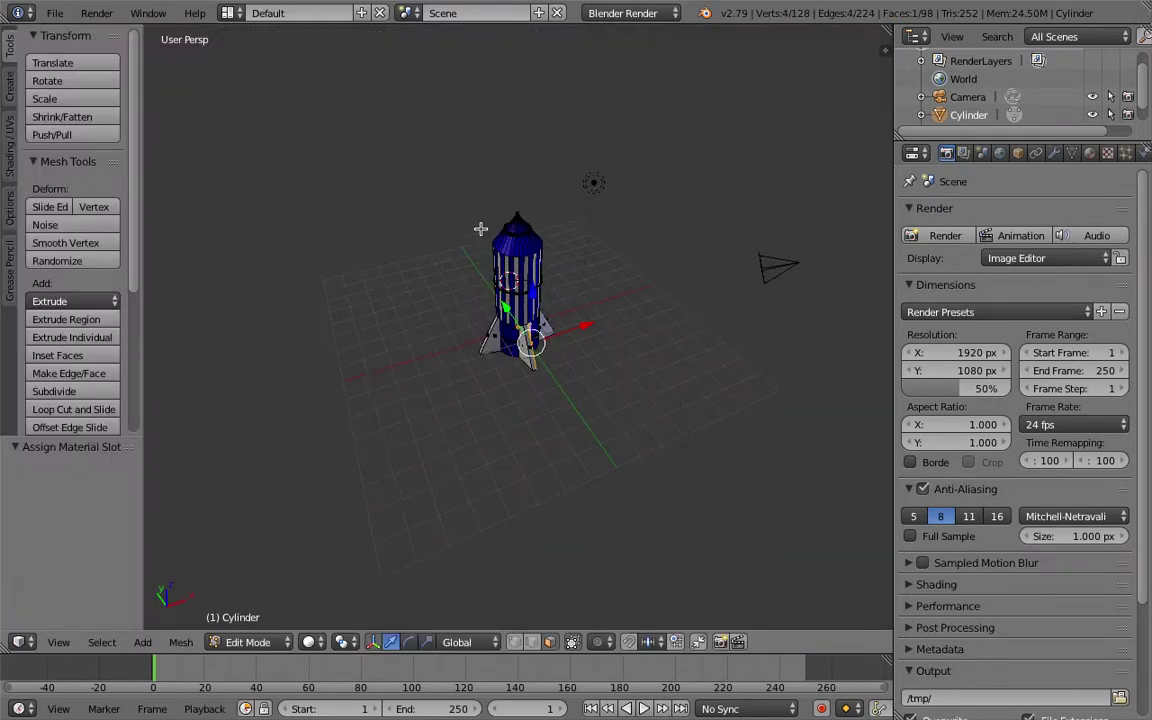
scroll(560, 175, "up", 2)
Zoom in and select the faces at the very tip of the nose cone
scroll(567, 169, "up", 3)
scroll(567, 169, "up", 2)
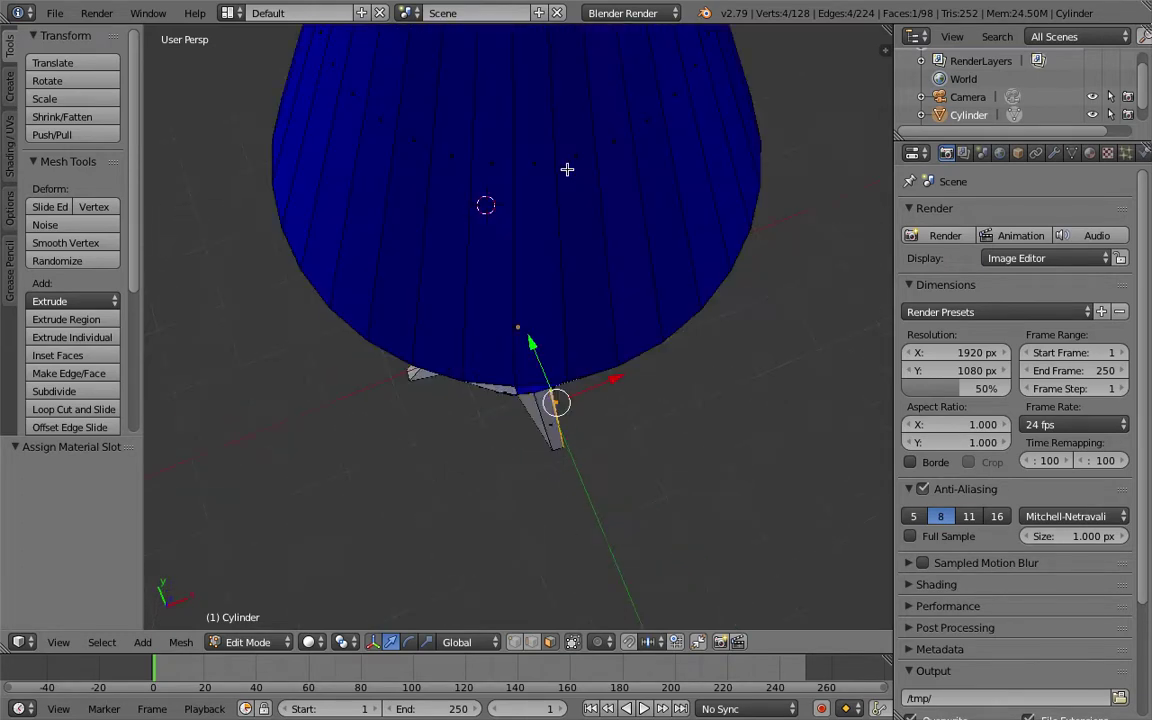
scroll(567, 169, "up", 2)
scroll(567, 169, "up", 1)
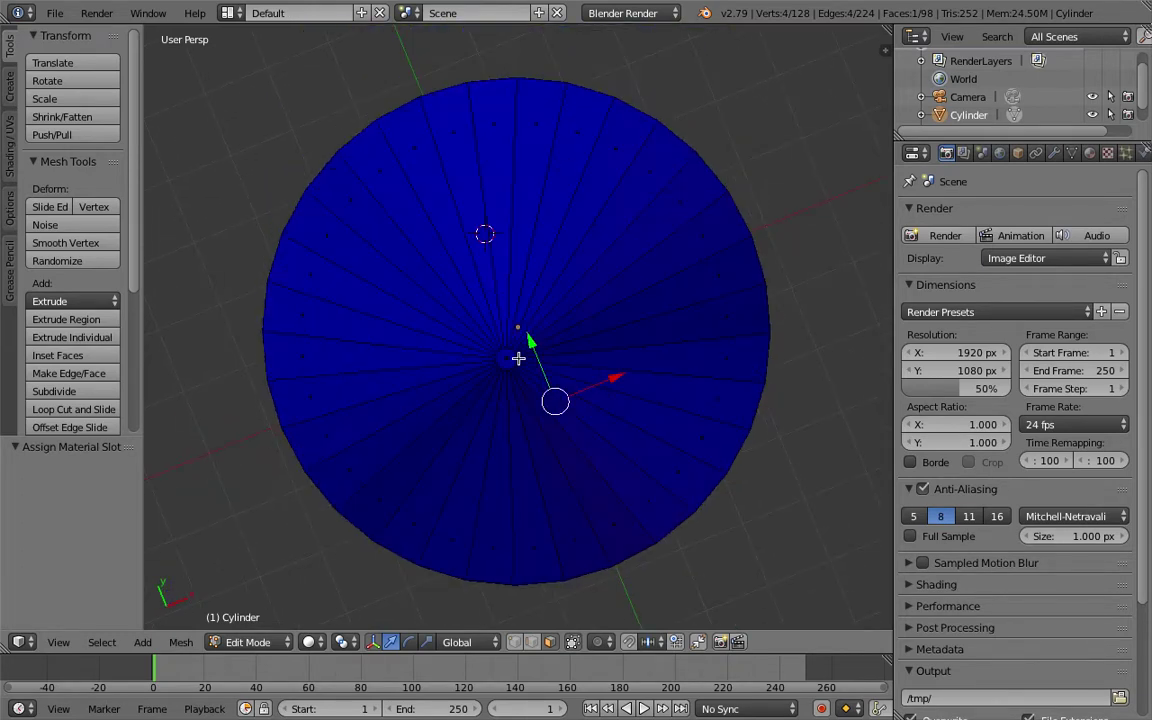
left_click(510, 358)
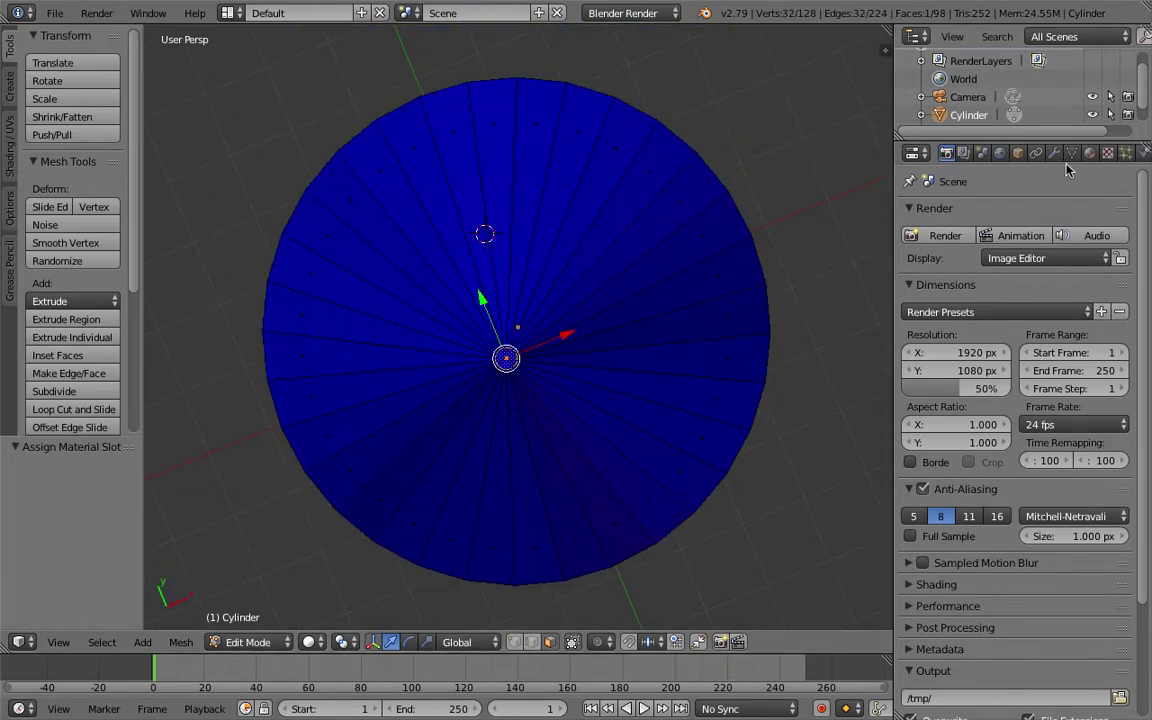
Add a new material slot holding a new red material (R 0.800, G 0, B 0)
left_click(1091, 153)
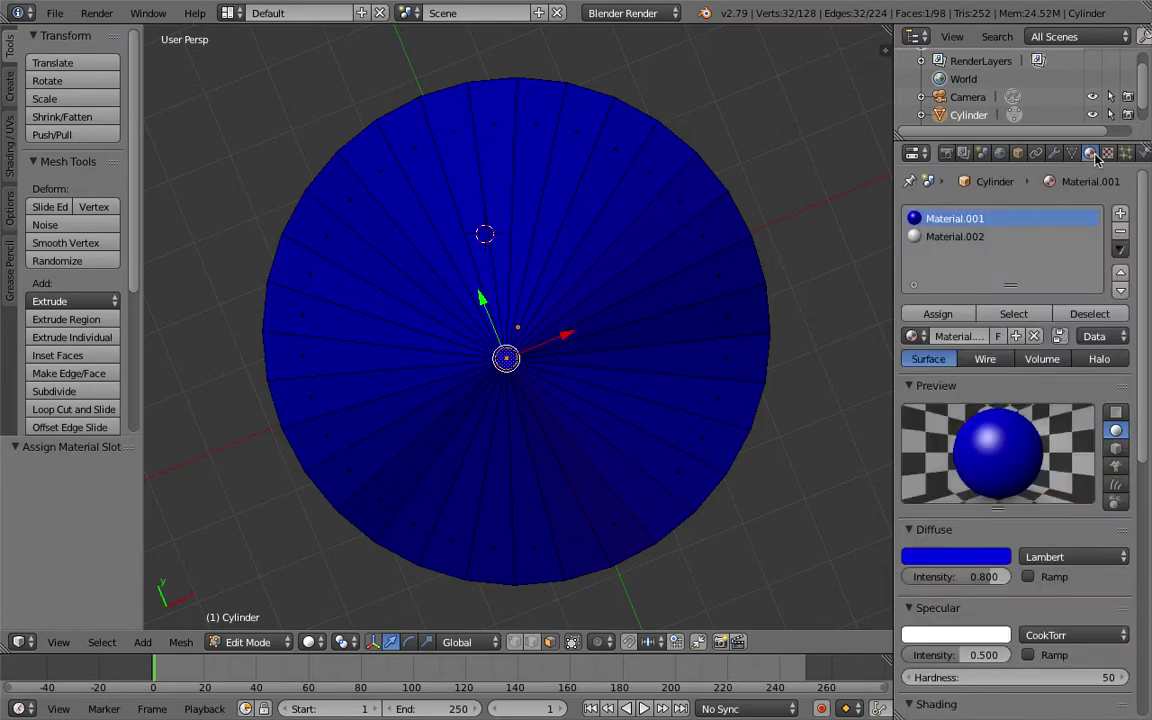
left_click(1120, 213)
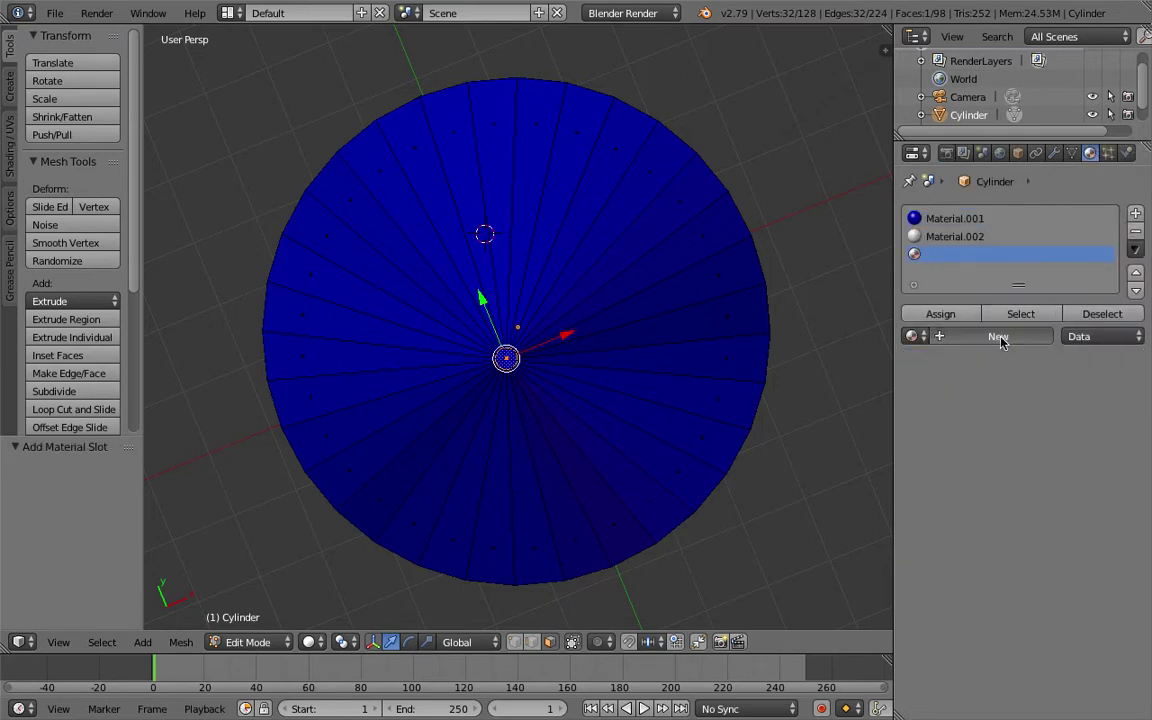
left_click(998, 337)
left_click(956, 553)
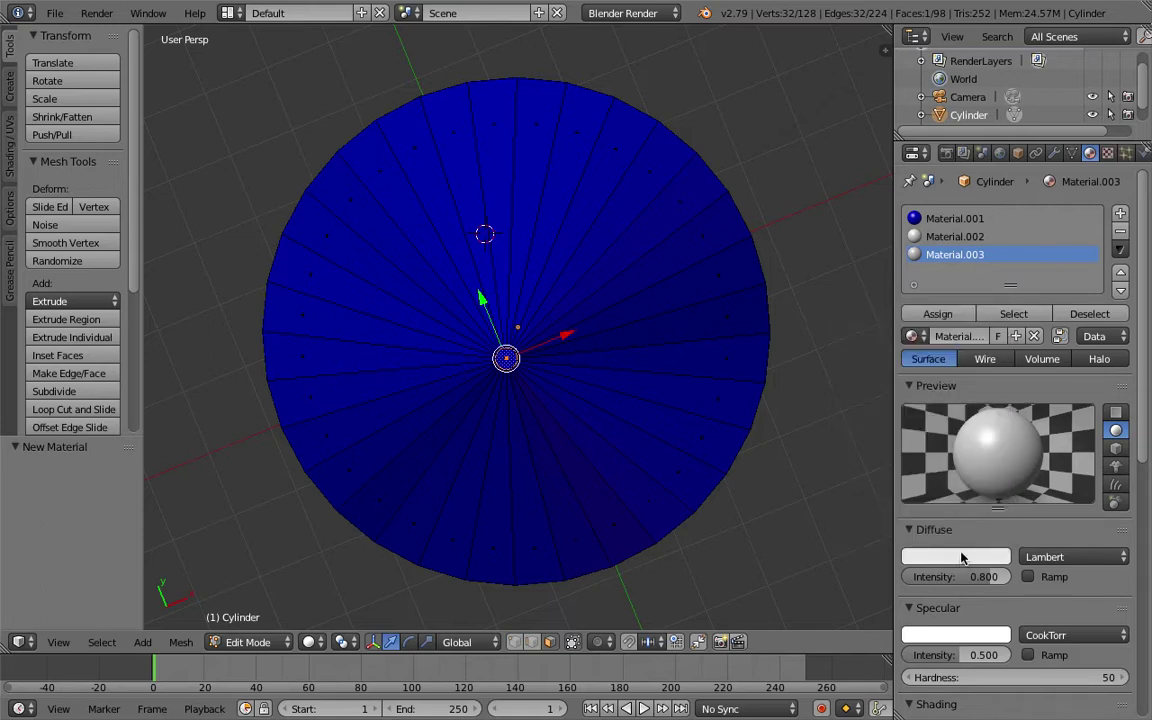
left_click(962, 550)
left_click(917, 448)
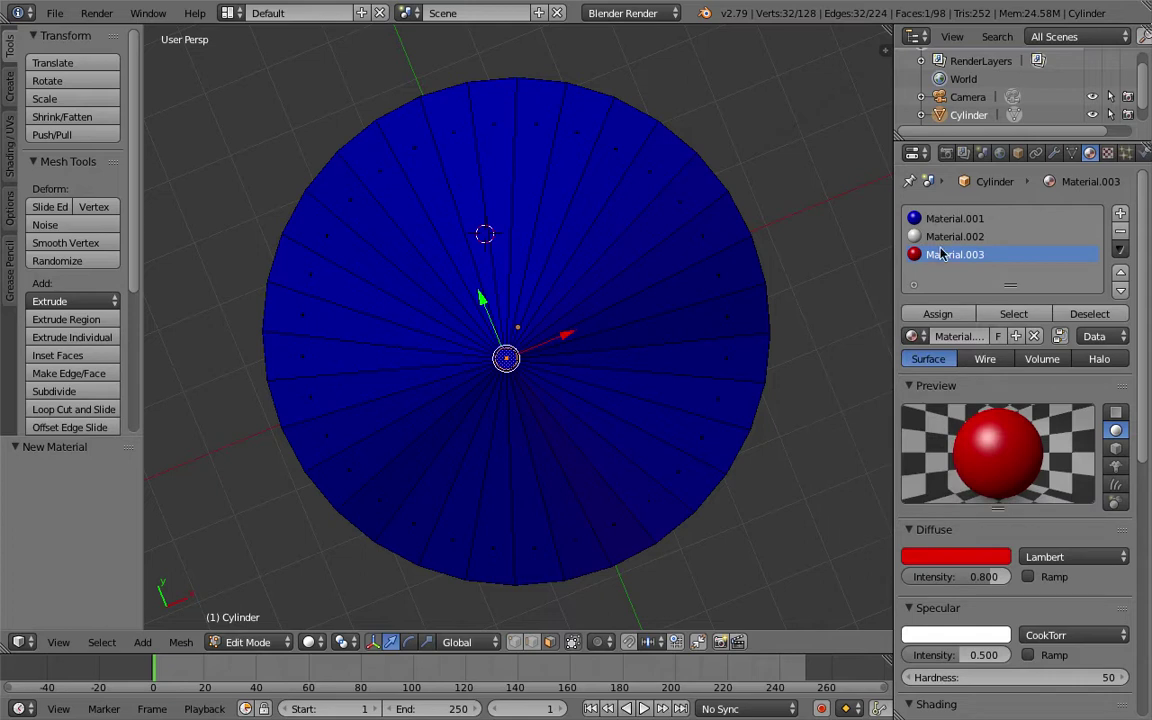
Assign the red Material.003 to the tip faces and return to Object Mode
key("KP_8")
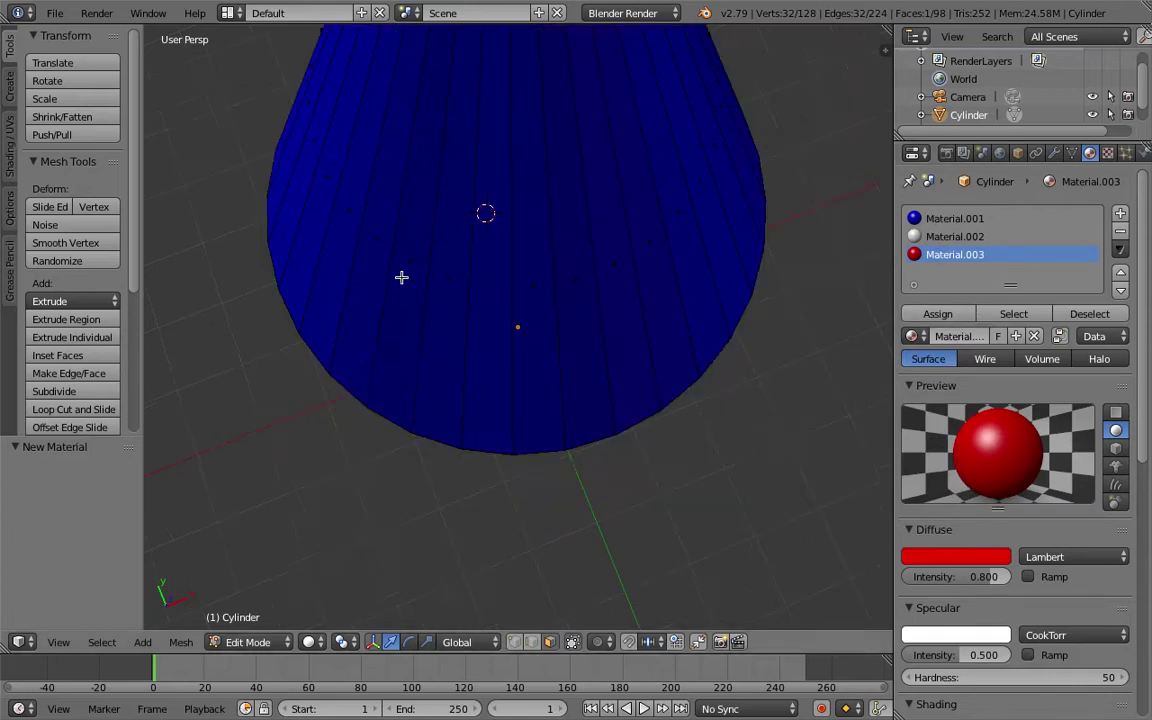
left_click(938, 313)
key("KP_8")
key("KP_8")
key("KP_8")
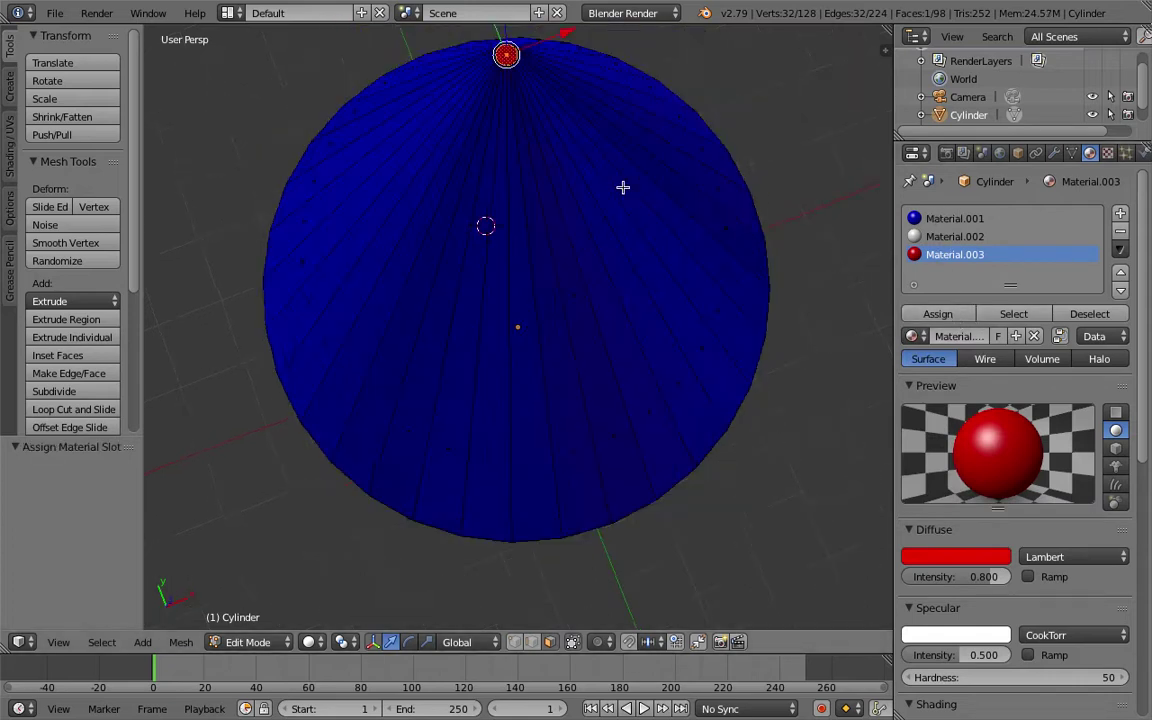
key("KP_8")
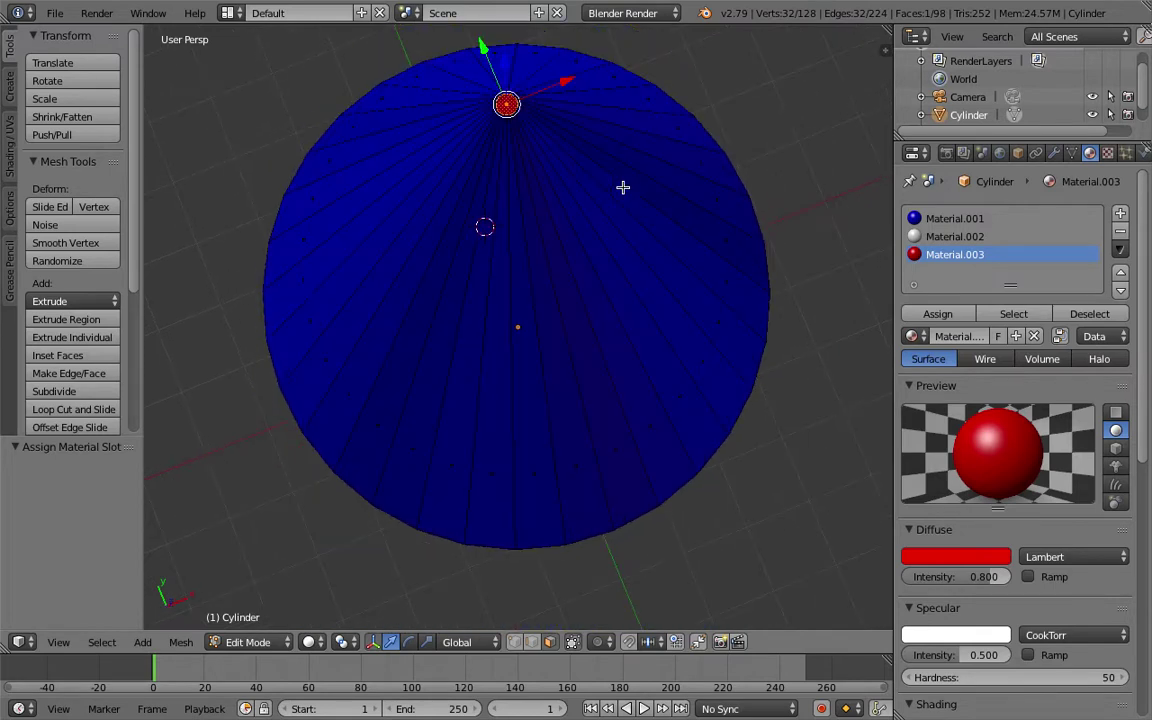
left_click(946, 152)
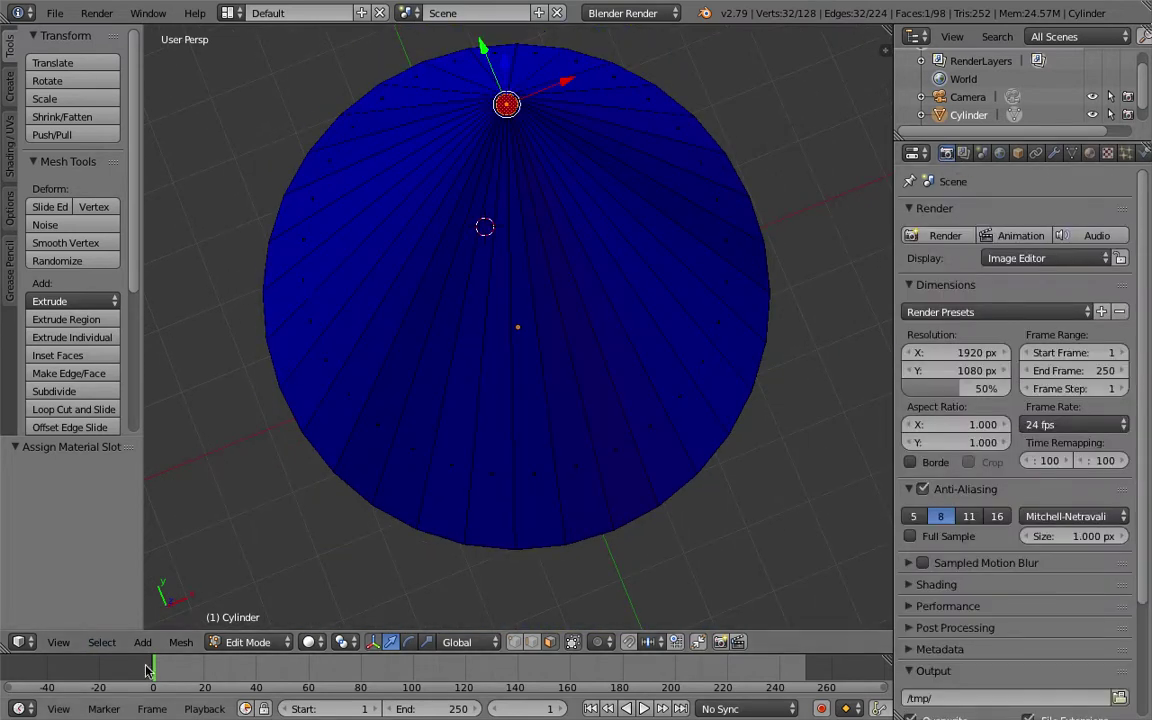
left_click(258, 645)
left_click(255, 622)
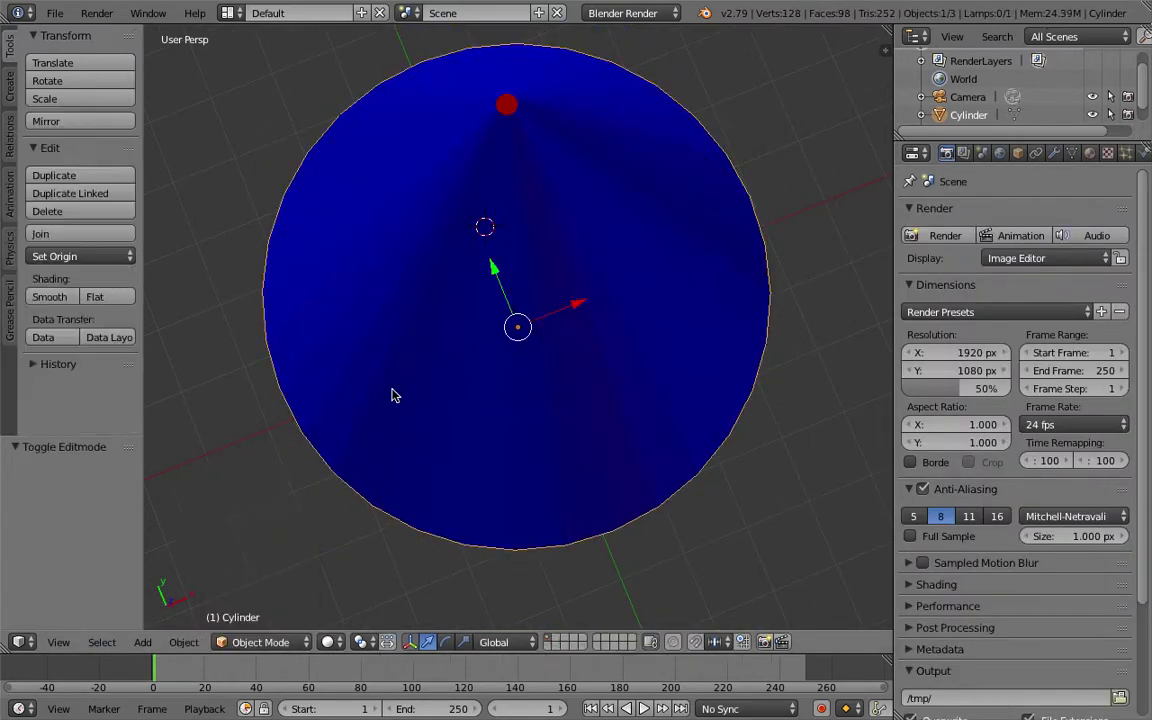
scroll(392, 395, "down", 5)
key("a")
key("KP_2")
key("KP_2")
key("KP_2")
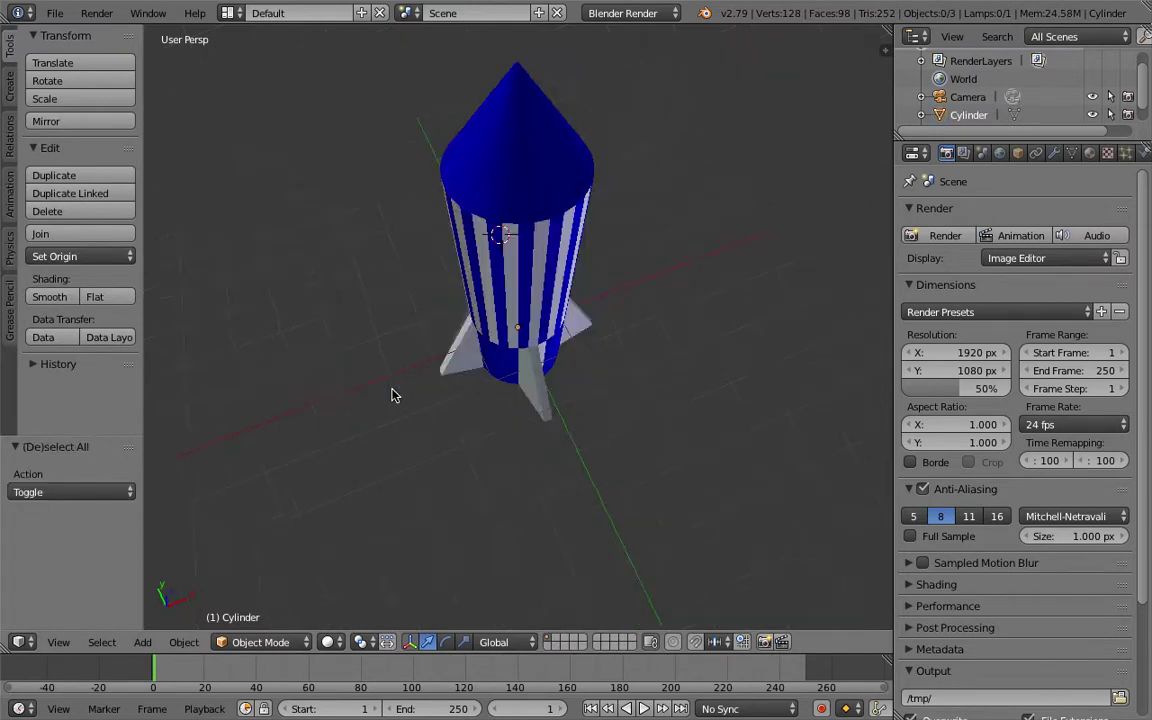
key("KP_8")
key("KP_8")
key("KP_8")
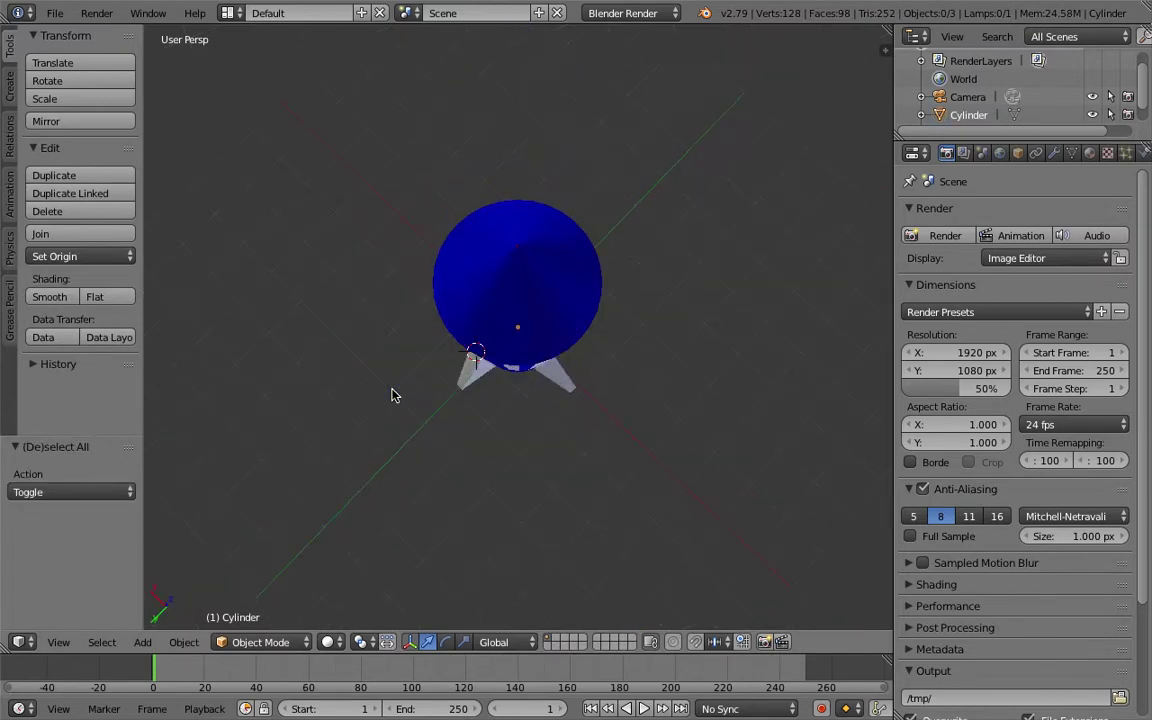
key("KP_8")
key("KP_8")
key("KP_8")
key("KP_8")
key("KP_8")
key("KP_8")
key("KP_8")
key("KP_8")
key("KP_8")
key("KP_8")
key("KP_8")
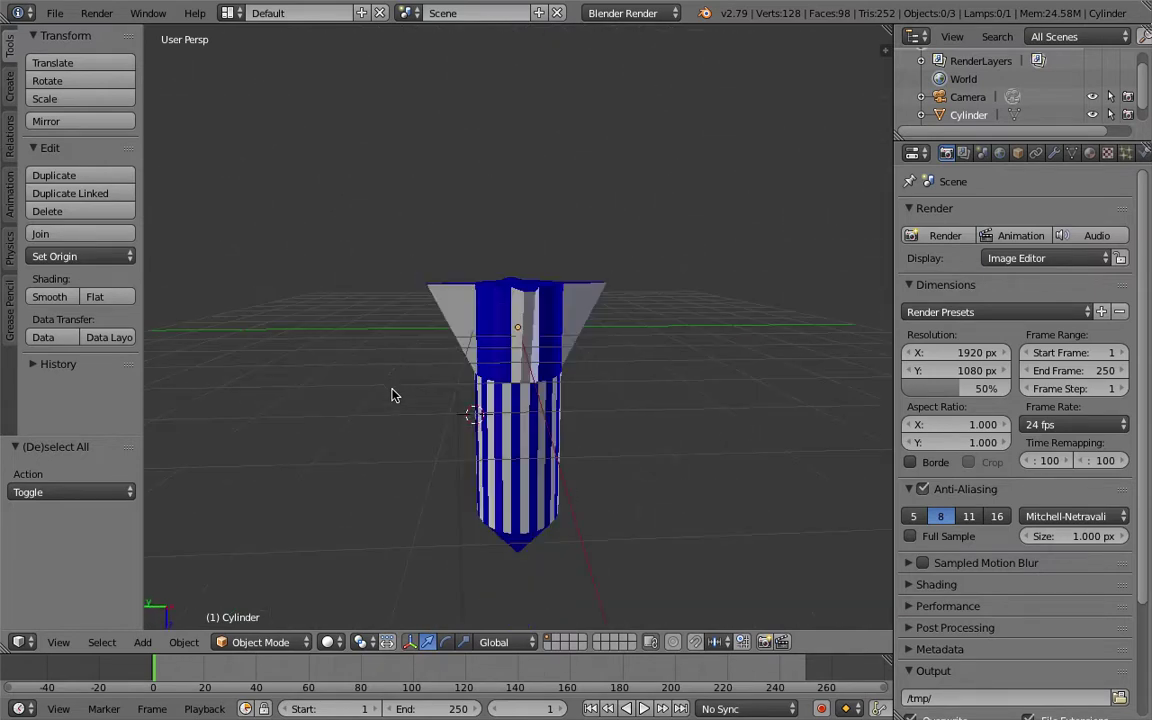
key("KP_8")
key("KP_8")
key("KP_8")
key("KP_8")
key("KP_8")
key("KP_8")
key("KP_8")
key("KP_8")
key("KP_8")
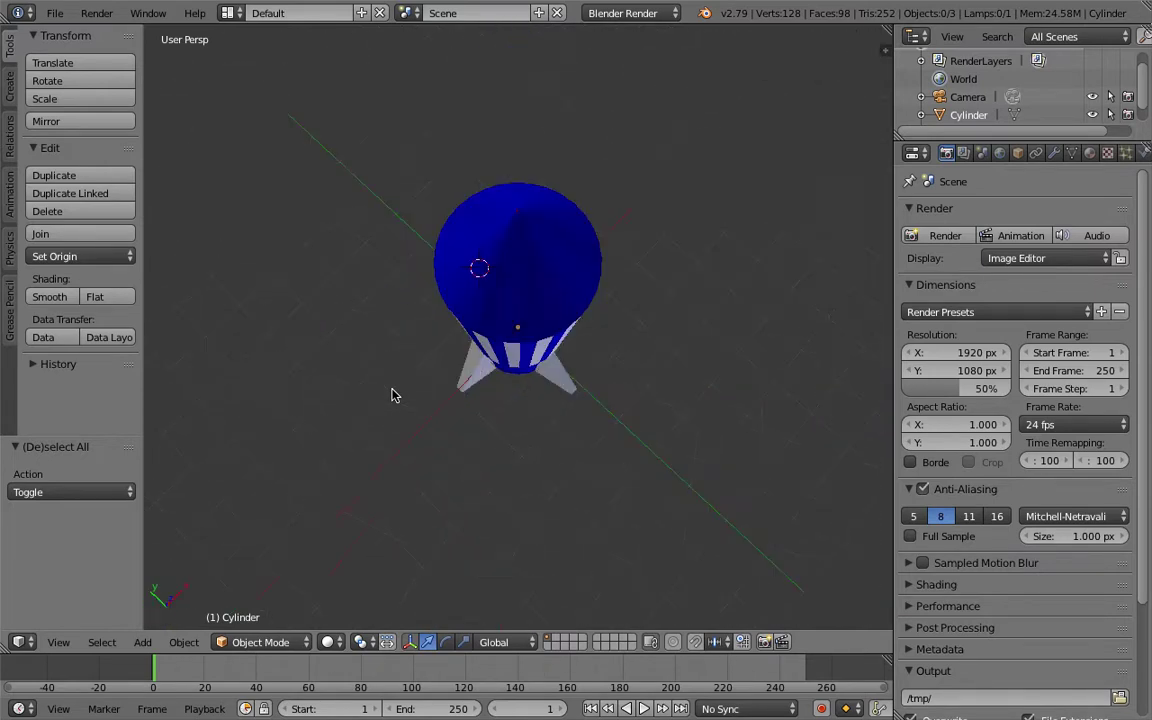